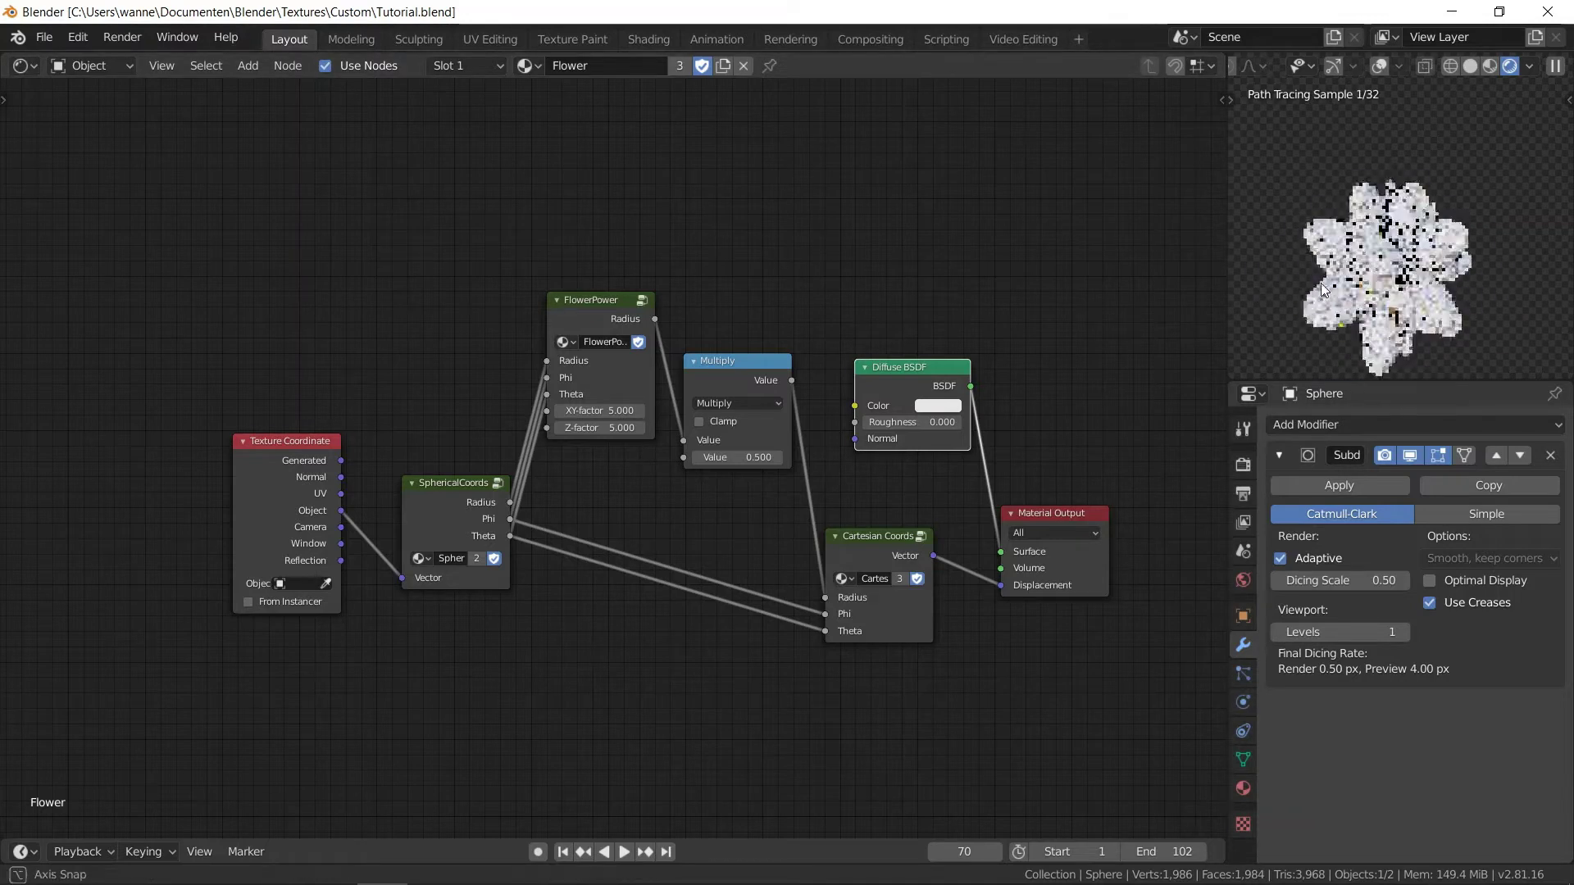
# Set the FlowerPower node's XY-factor to 6 and its Z-factor to 10.
pyautogui.press('Return')
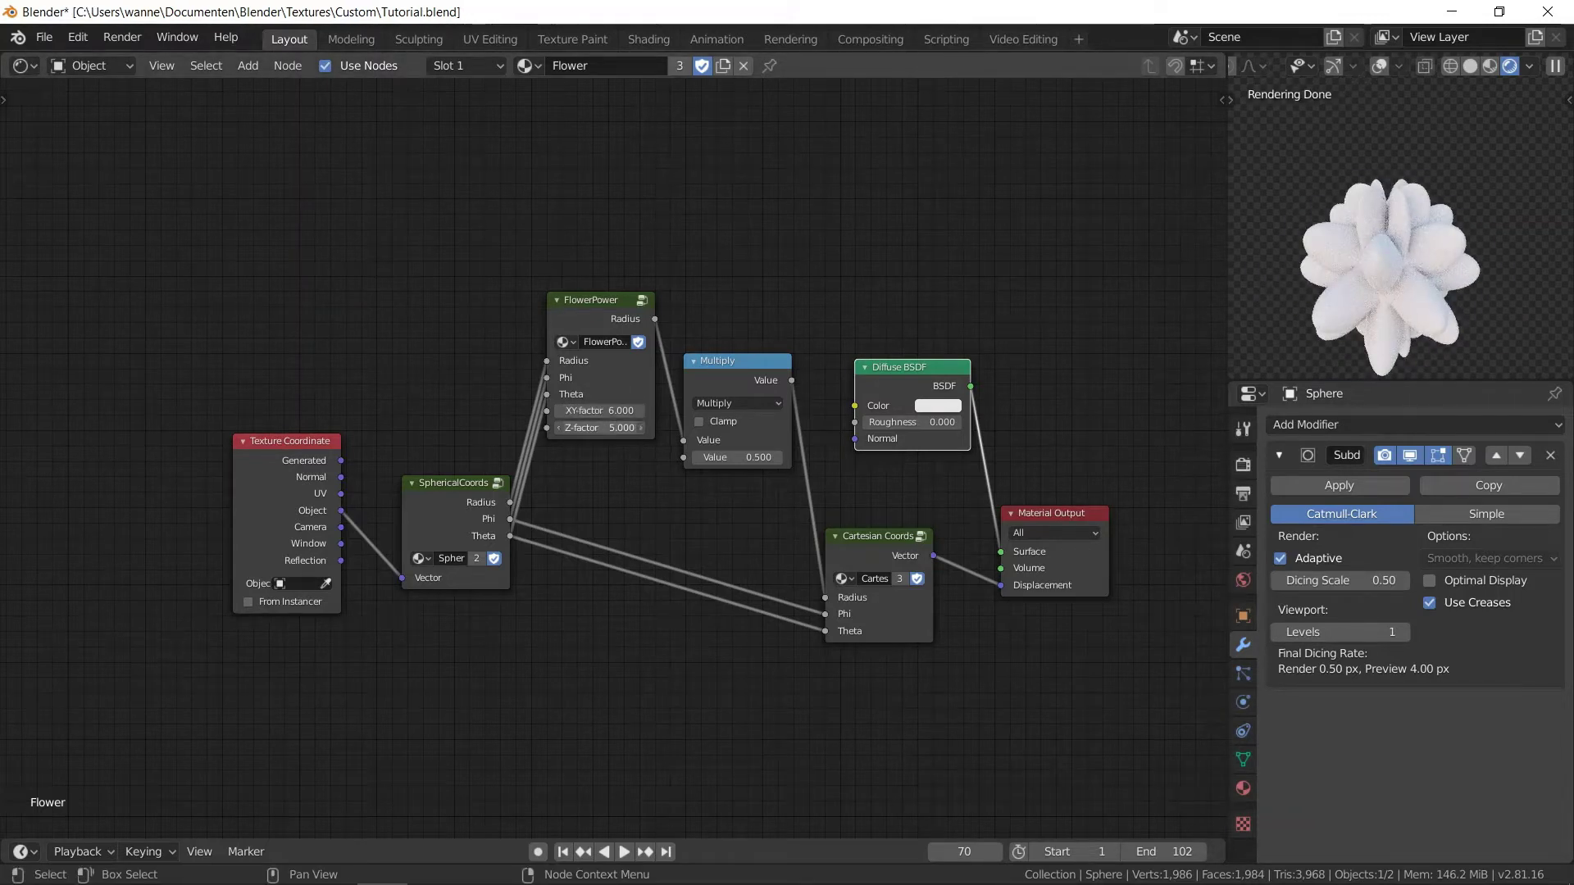
pyautogui.click(601, 430)
pyautogui.write('10')
pyautogui.press('Return')
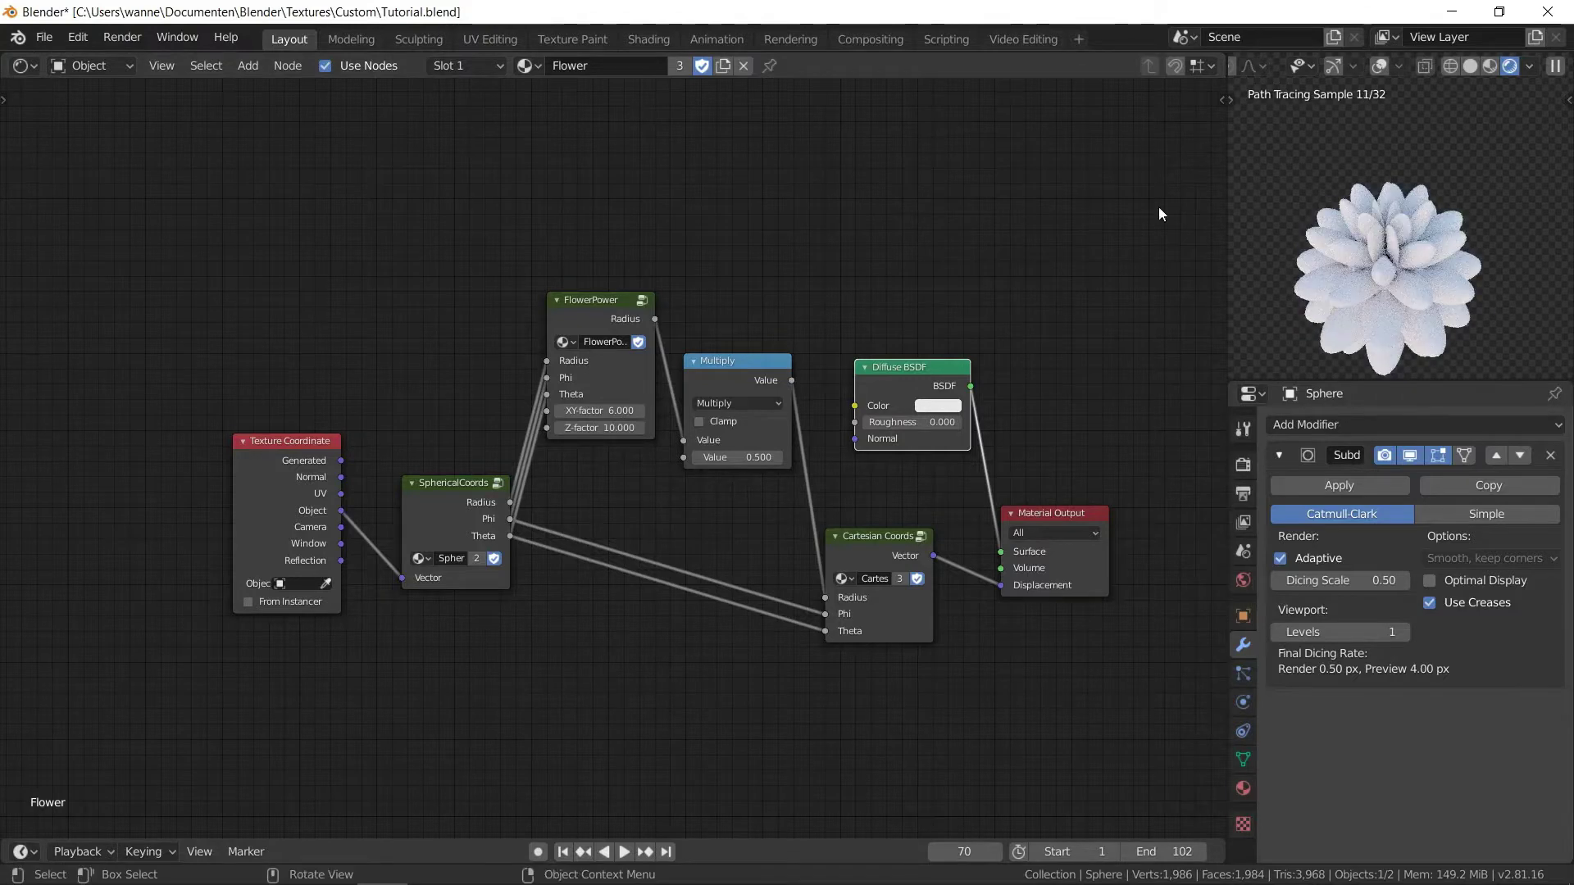
# Remove the sphere from the modeling viewport in Object Mode and add a Supershape mesh.
pyautogui.click(357, 38)
pyautogui.click(66, 91)
pyautogui.click(71, 112)
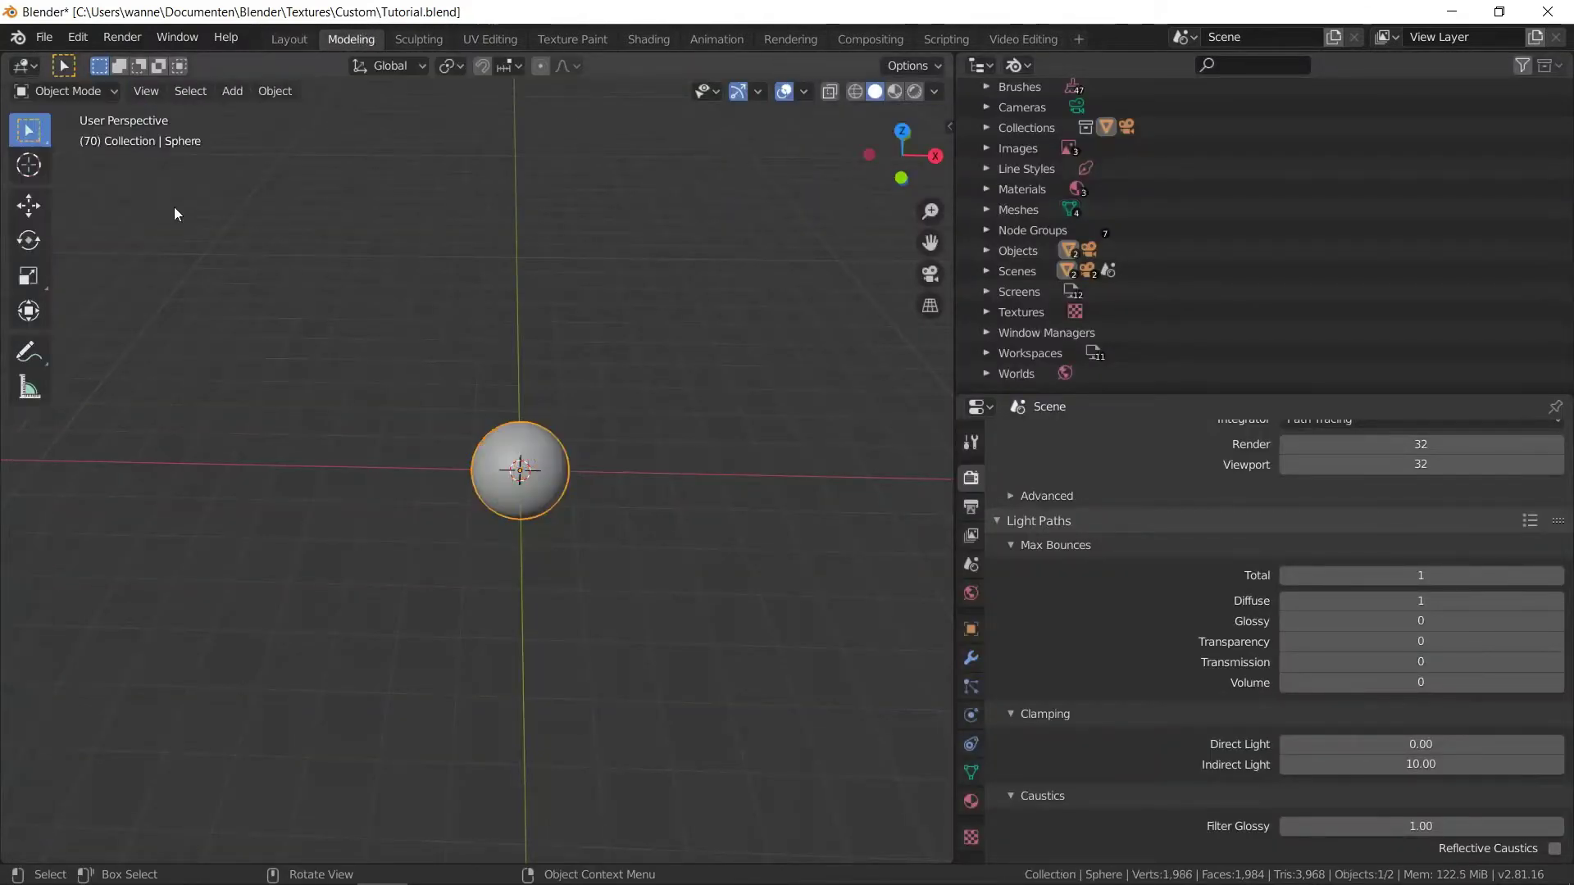
pyautogui.press('Delete')
pyautogui.hotkey('shift', 'a')
pyautogui.moveTo(515, 425)
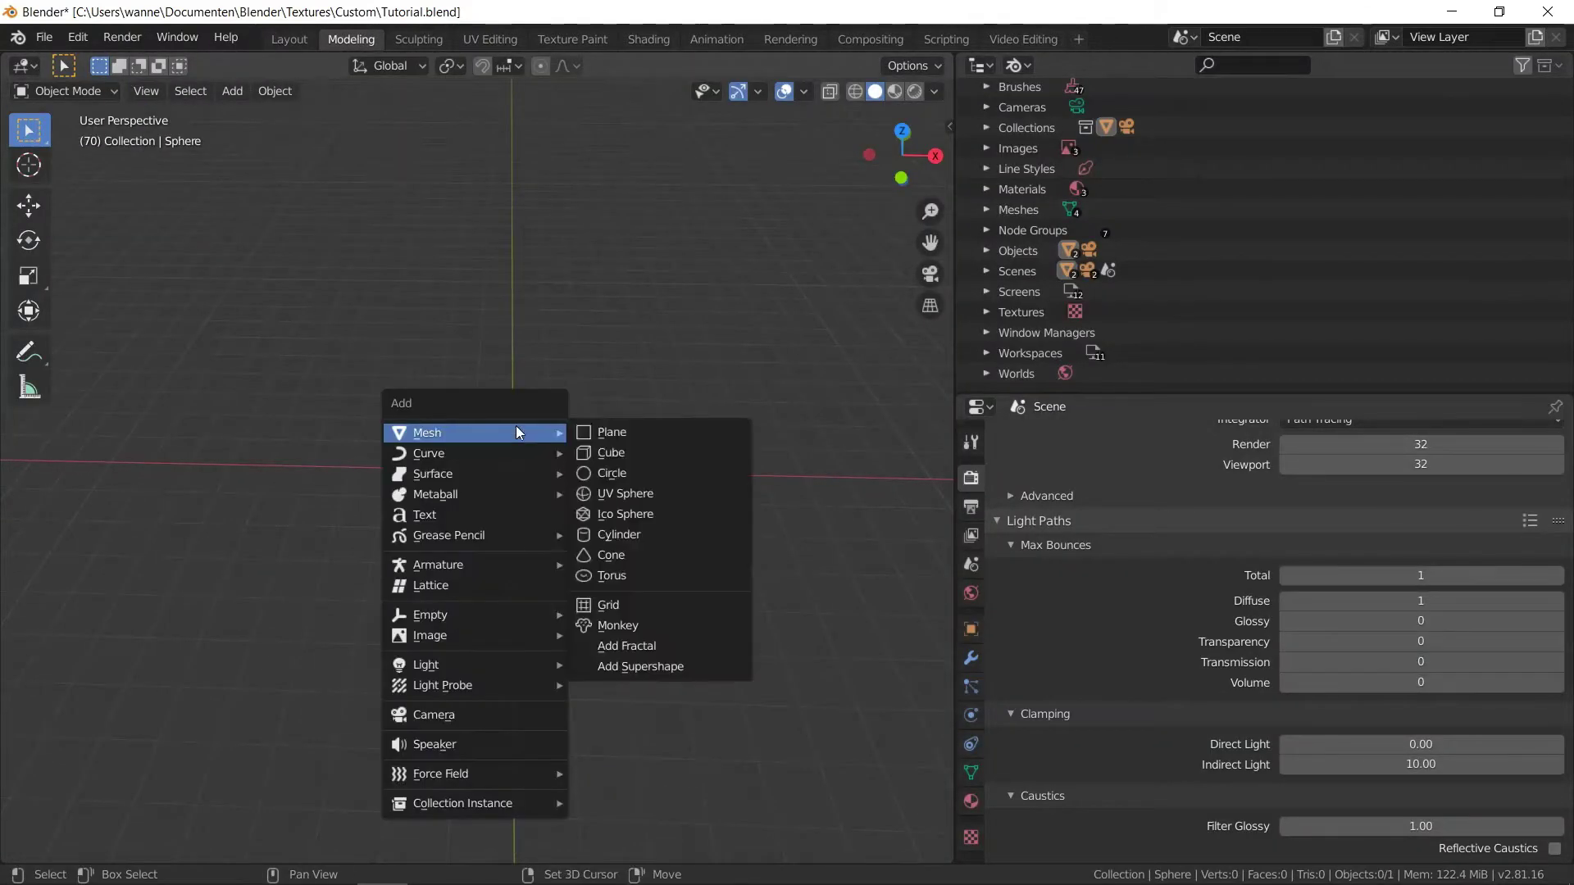
pyautogui.click(662, 668)
pyautogui.press('KP_Decimal')
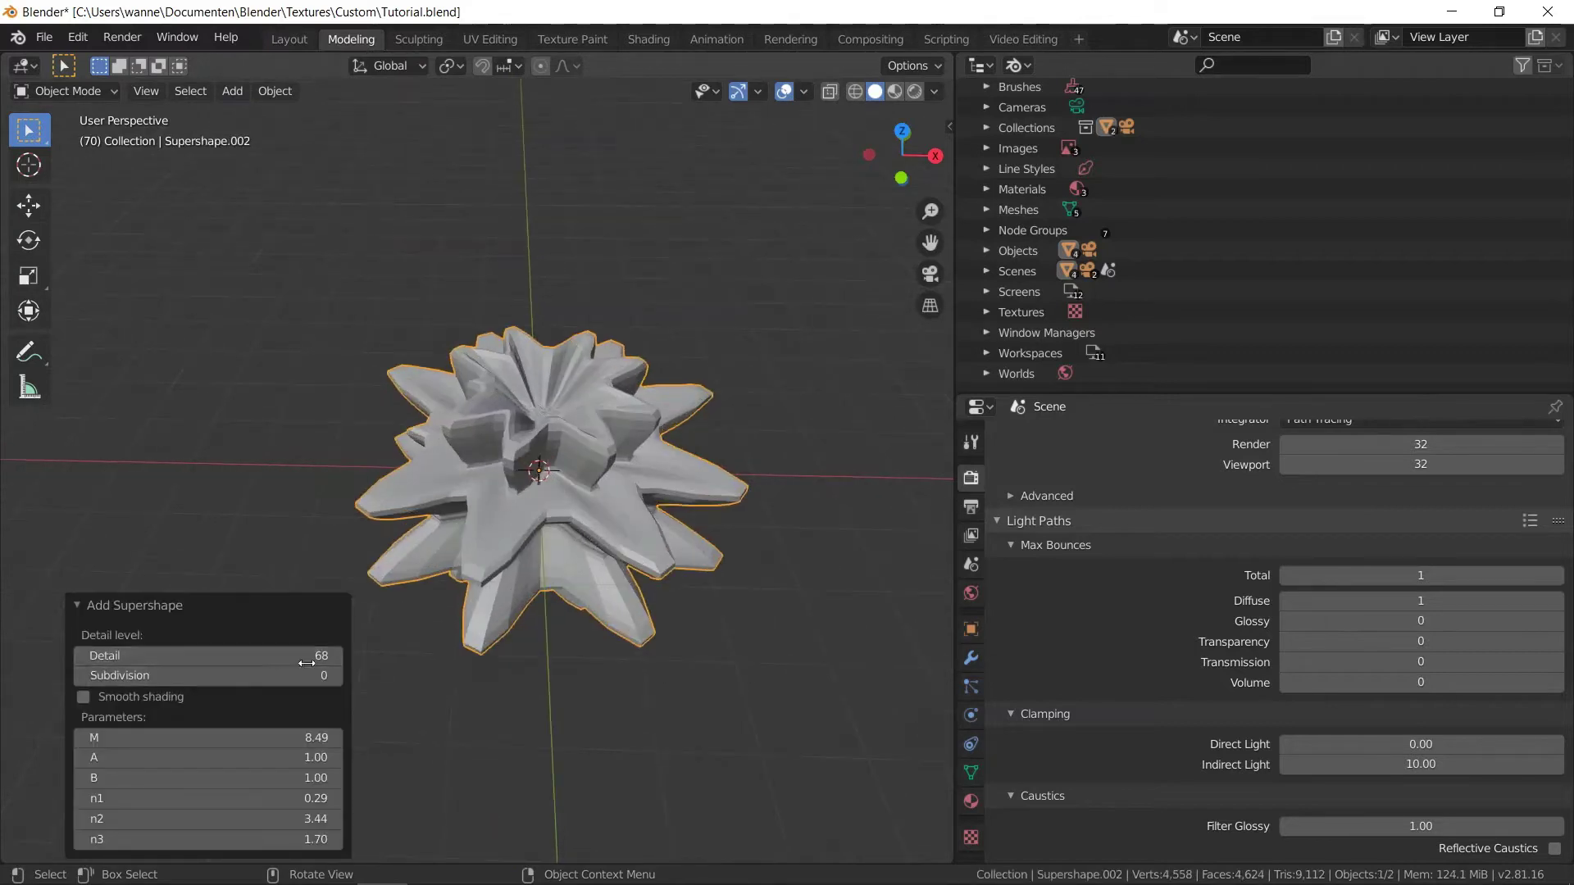
# Set the supershape's Subdivision to 1, enable smooth shading, and set M to 9.
pyautogui.click(335, 676)
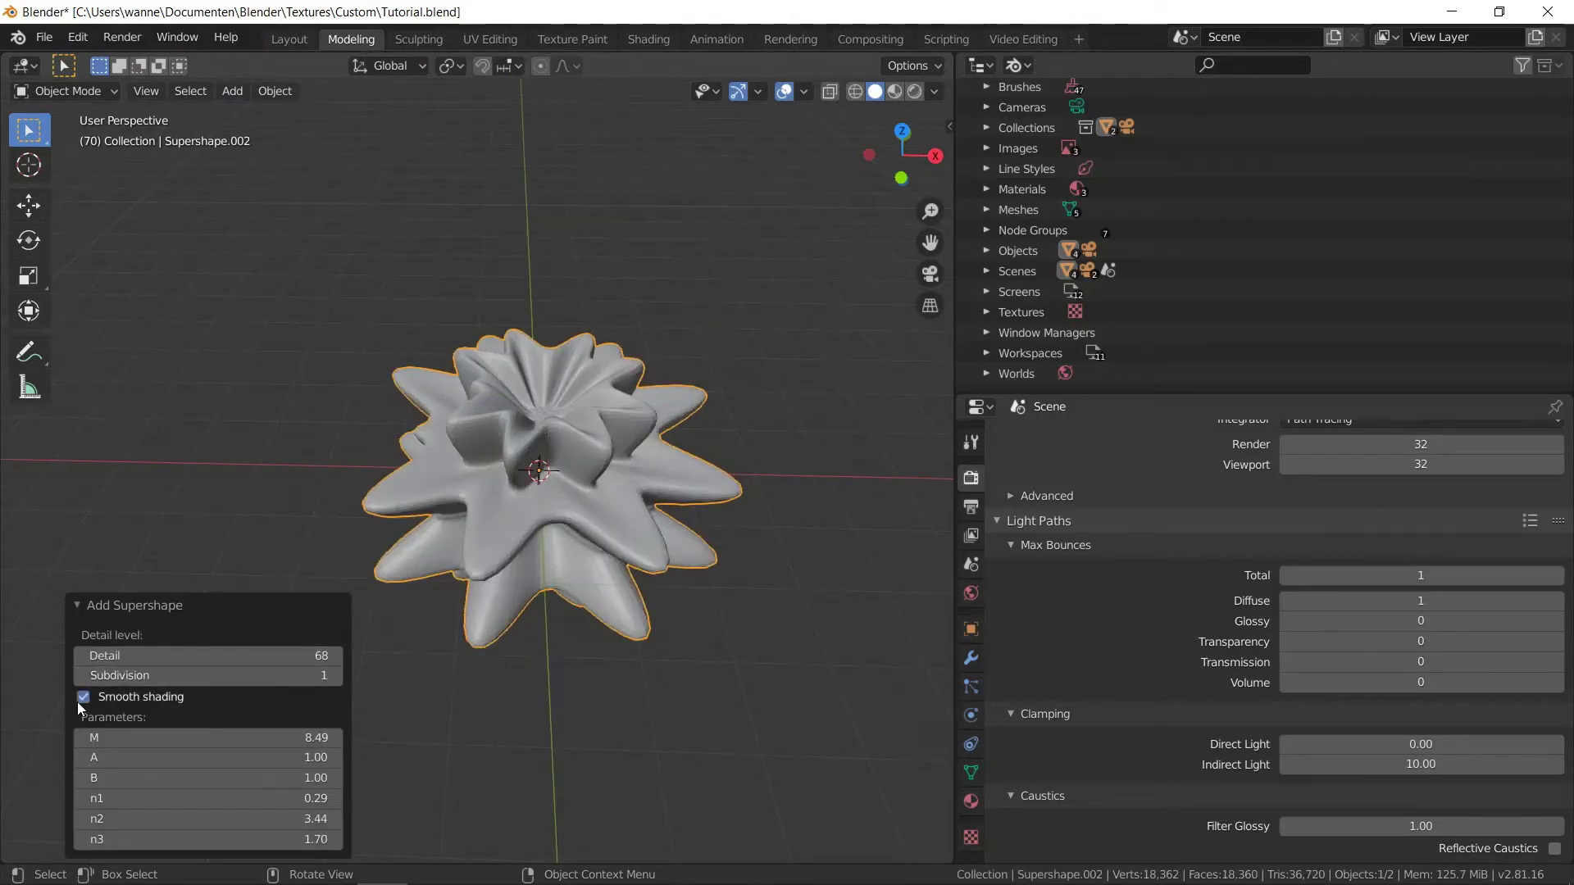
pyautogui.moveTo(398, 607); pyautogui.dragTo(569, 470, button='middle')
pyautogui.click(309, 740)
pyautogui.write('9')
pyautogui.press('Return')
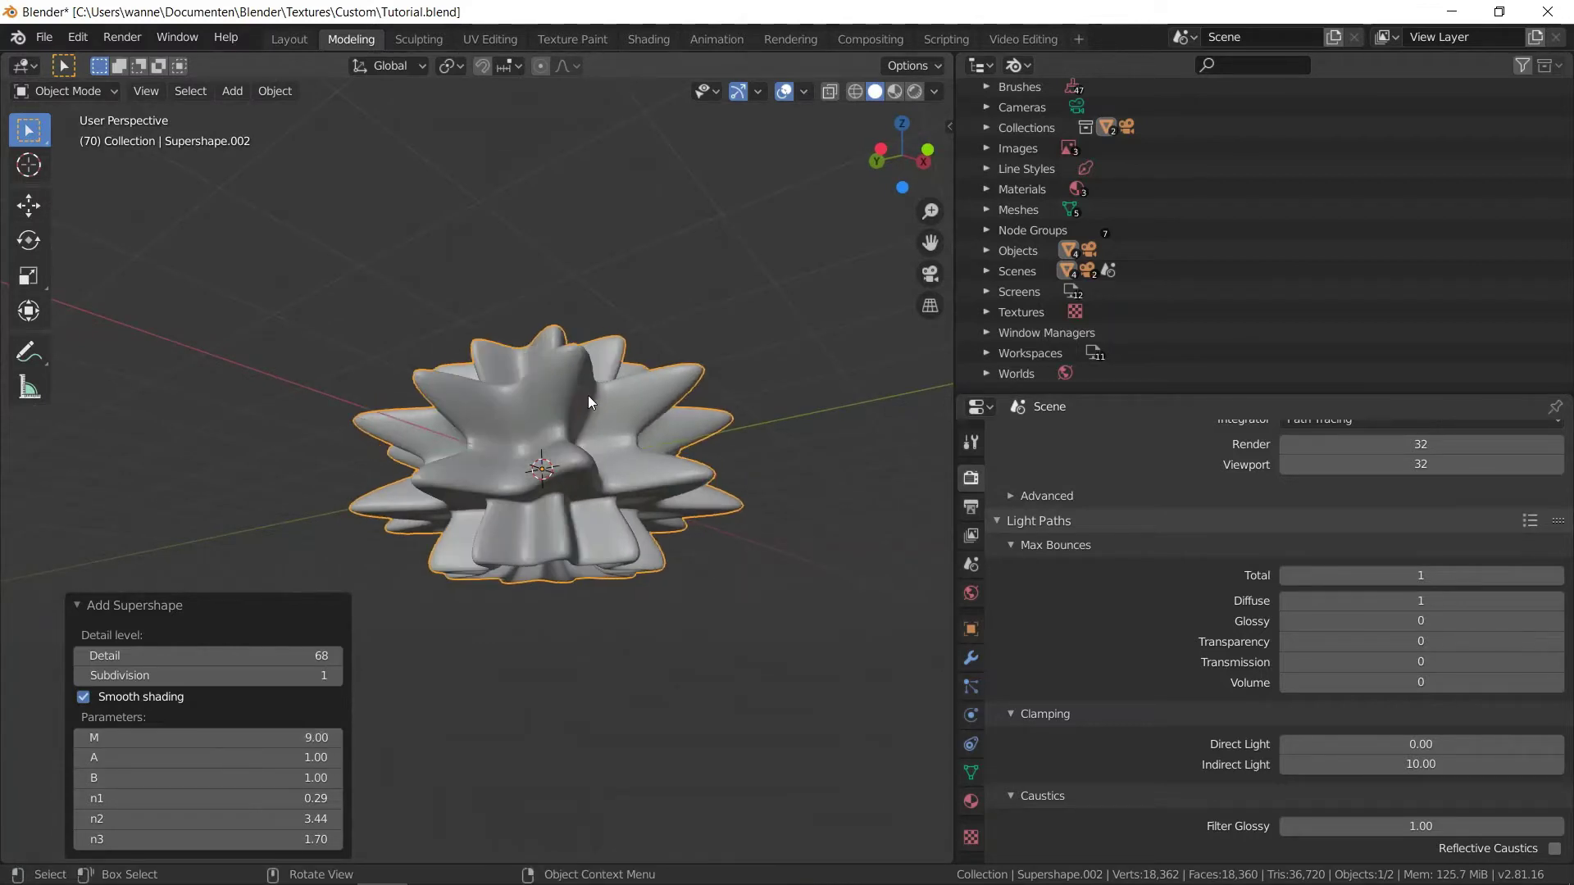
# Assign the existing SuperShape material to the added supershape mesh.
pyautogui.moveTo(588, 395); pyautogui.dragTo(476, 441, button='middle')
pyautogui.click(289, 38)
pyautogui.click(565, 68)
pyautogui.click(619, 136)
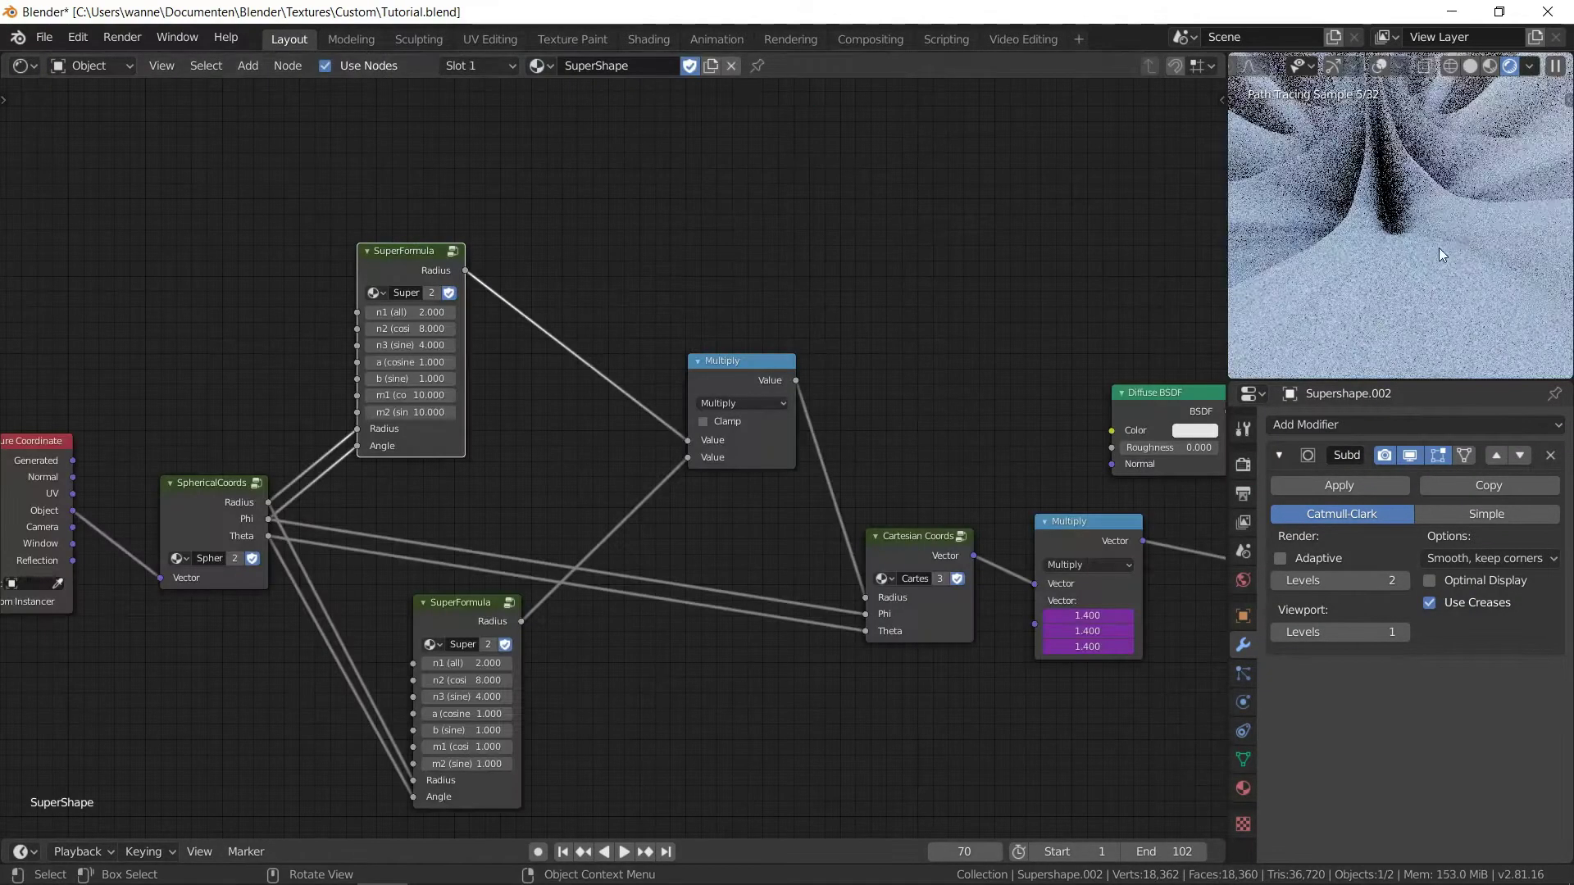
# Return the modeling viewport to Object Mode, delete the supershape mesh, and bring the sphere back.
pyautogui.click(364, 44)
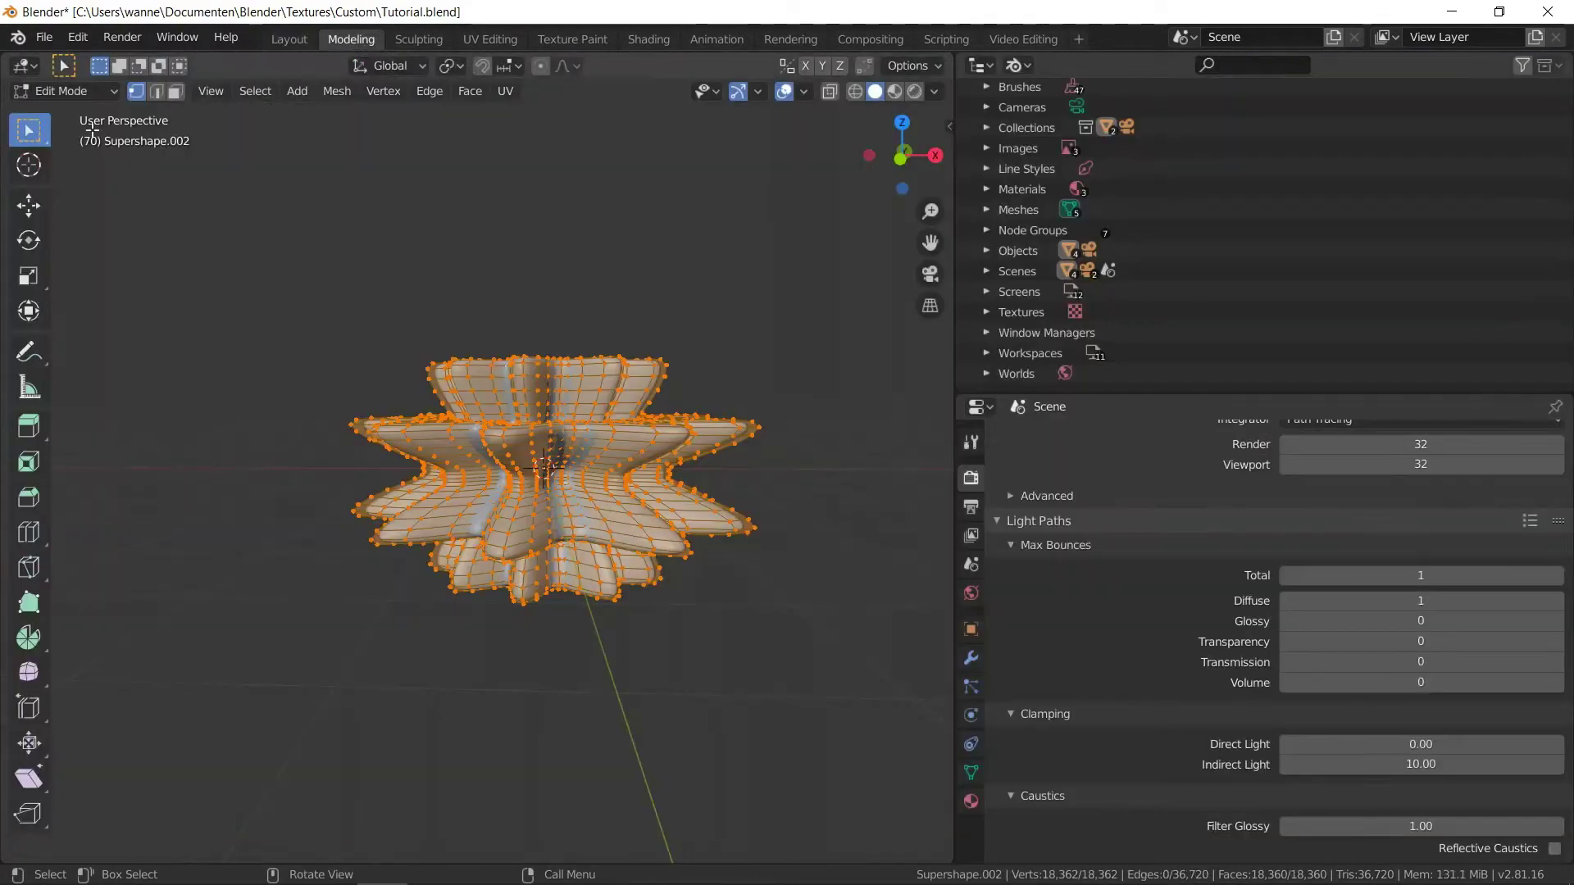
pyautogui.click(57, 94)
pyautogui.click(62, 117)
pyautogui.press('h')
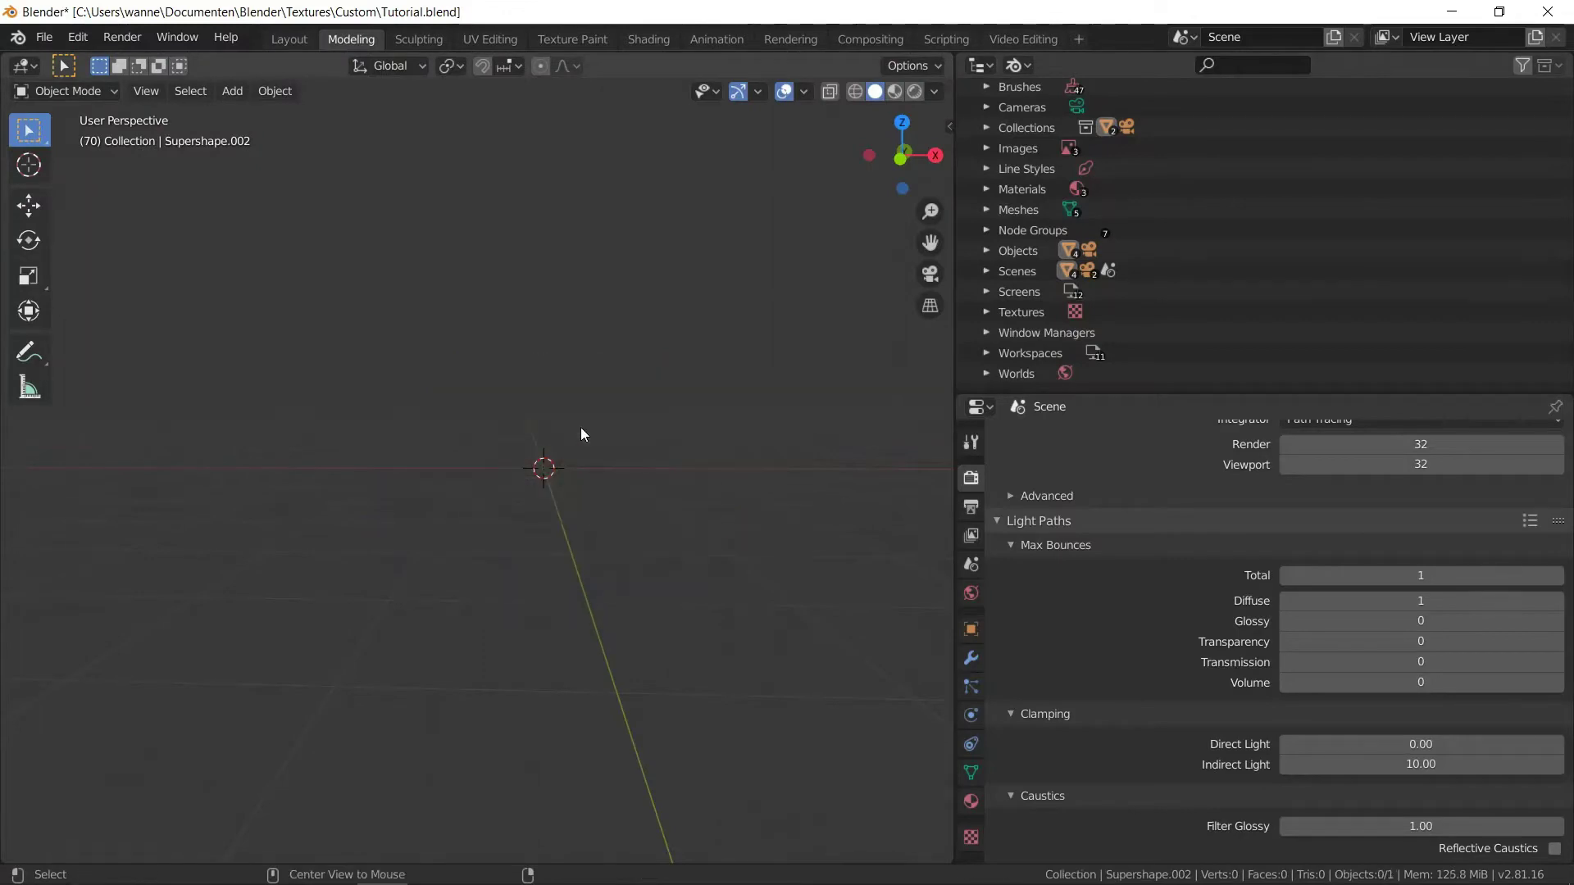
pyautogui.press('Delete')
pyautogui.click(572, 426)
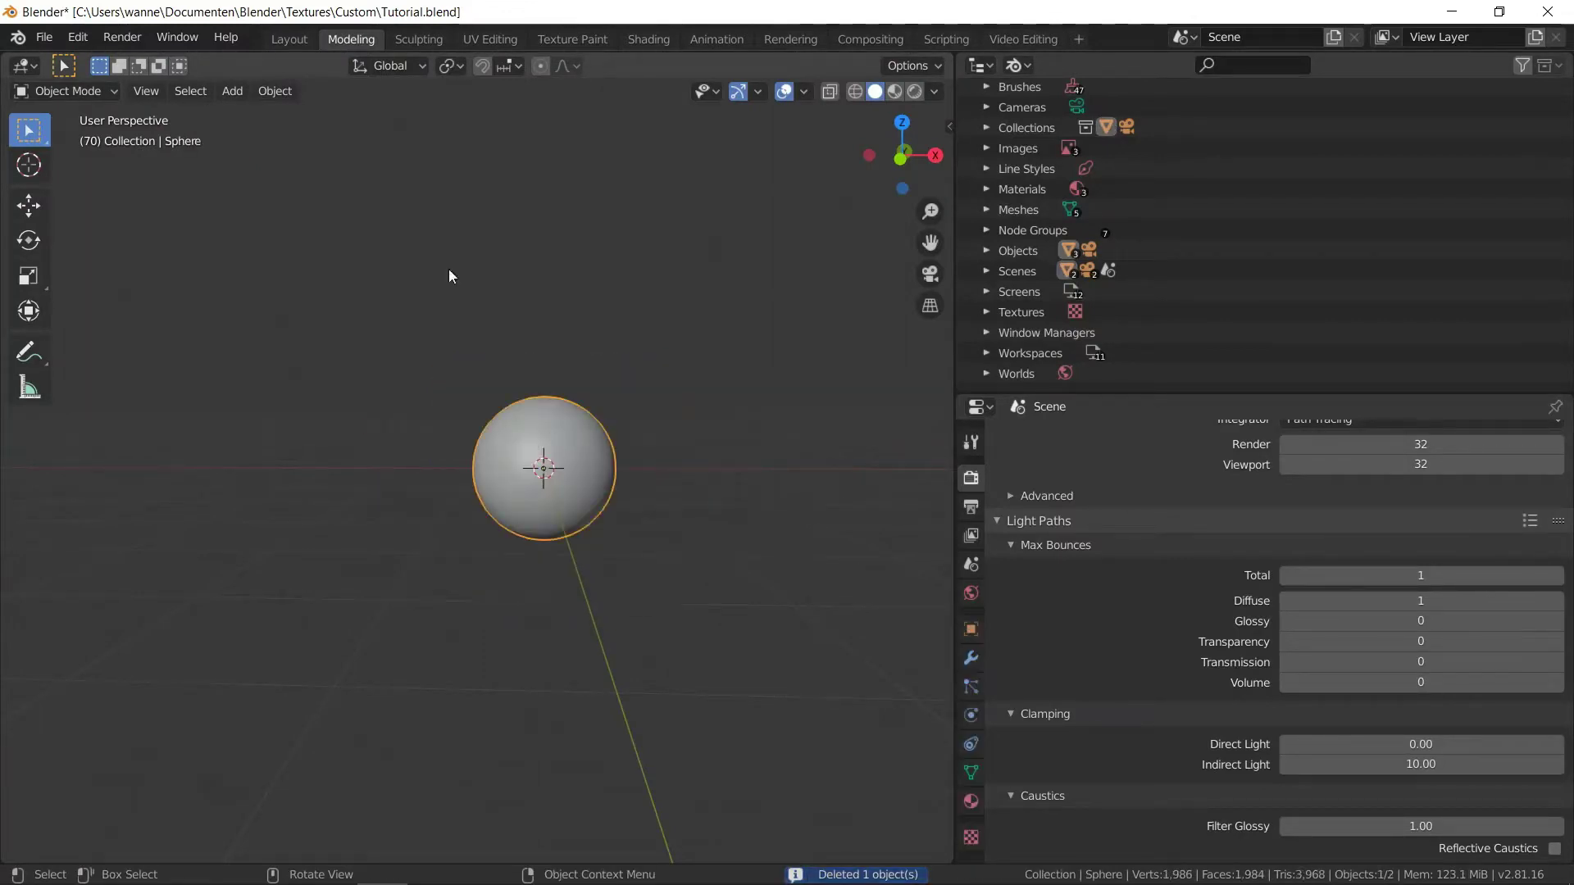
# Switch the sphere's material from Flower to SuperShape in the shader editor.
pyautogui.click(288, 39)
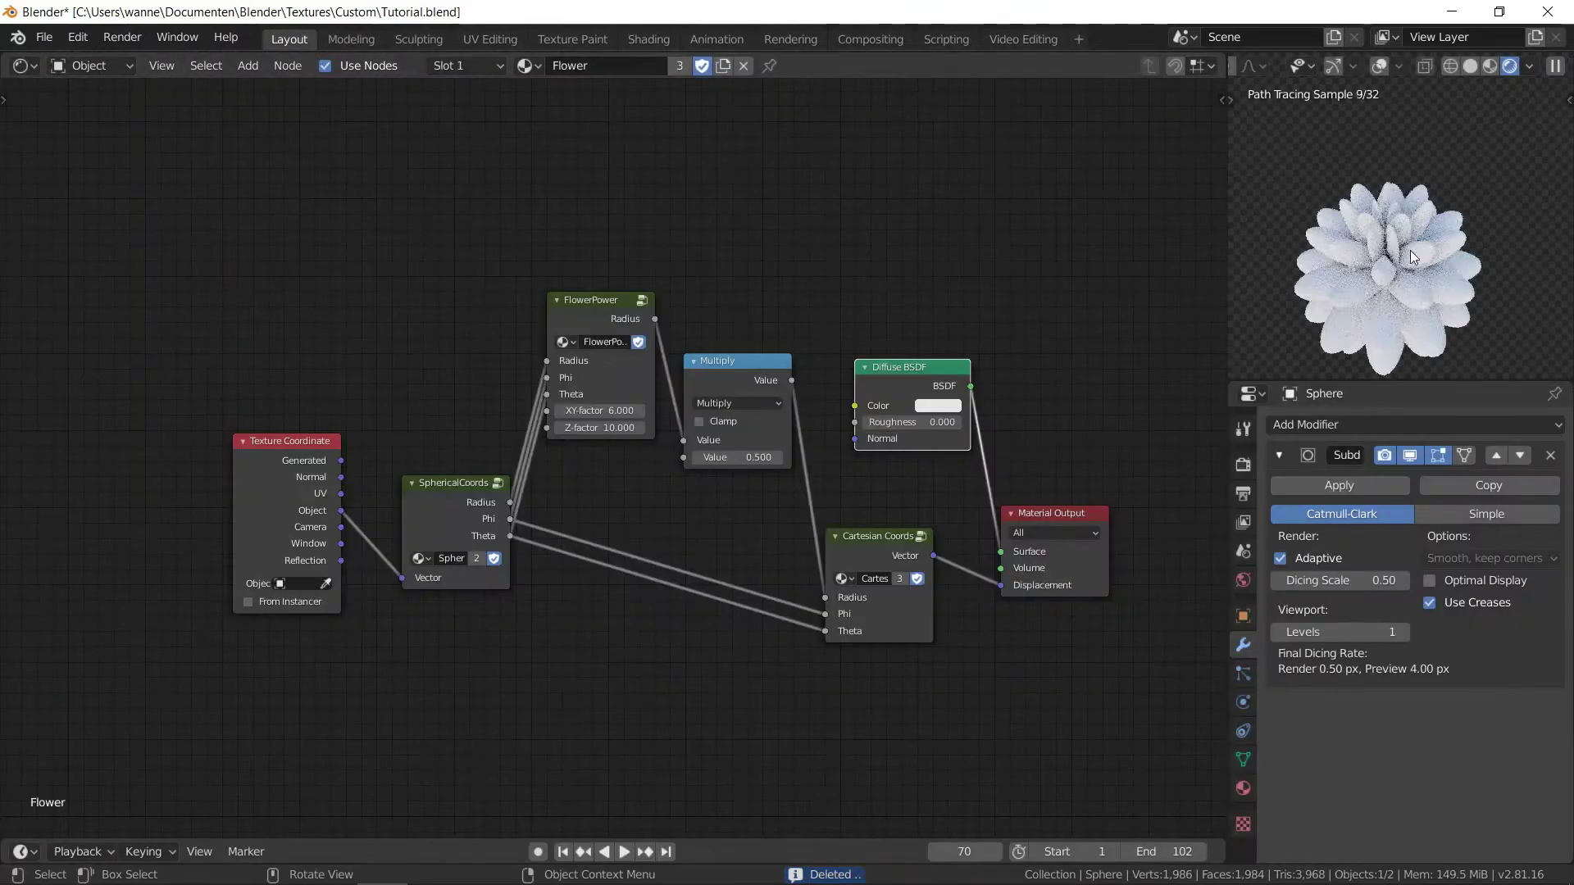
pyautogui.moveTo(727, 153); pyautogui.dragTo(531, 114, button='middle')
pyautogui.click(525, 65)
pyautogui.click(559, 136)
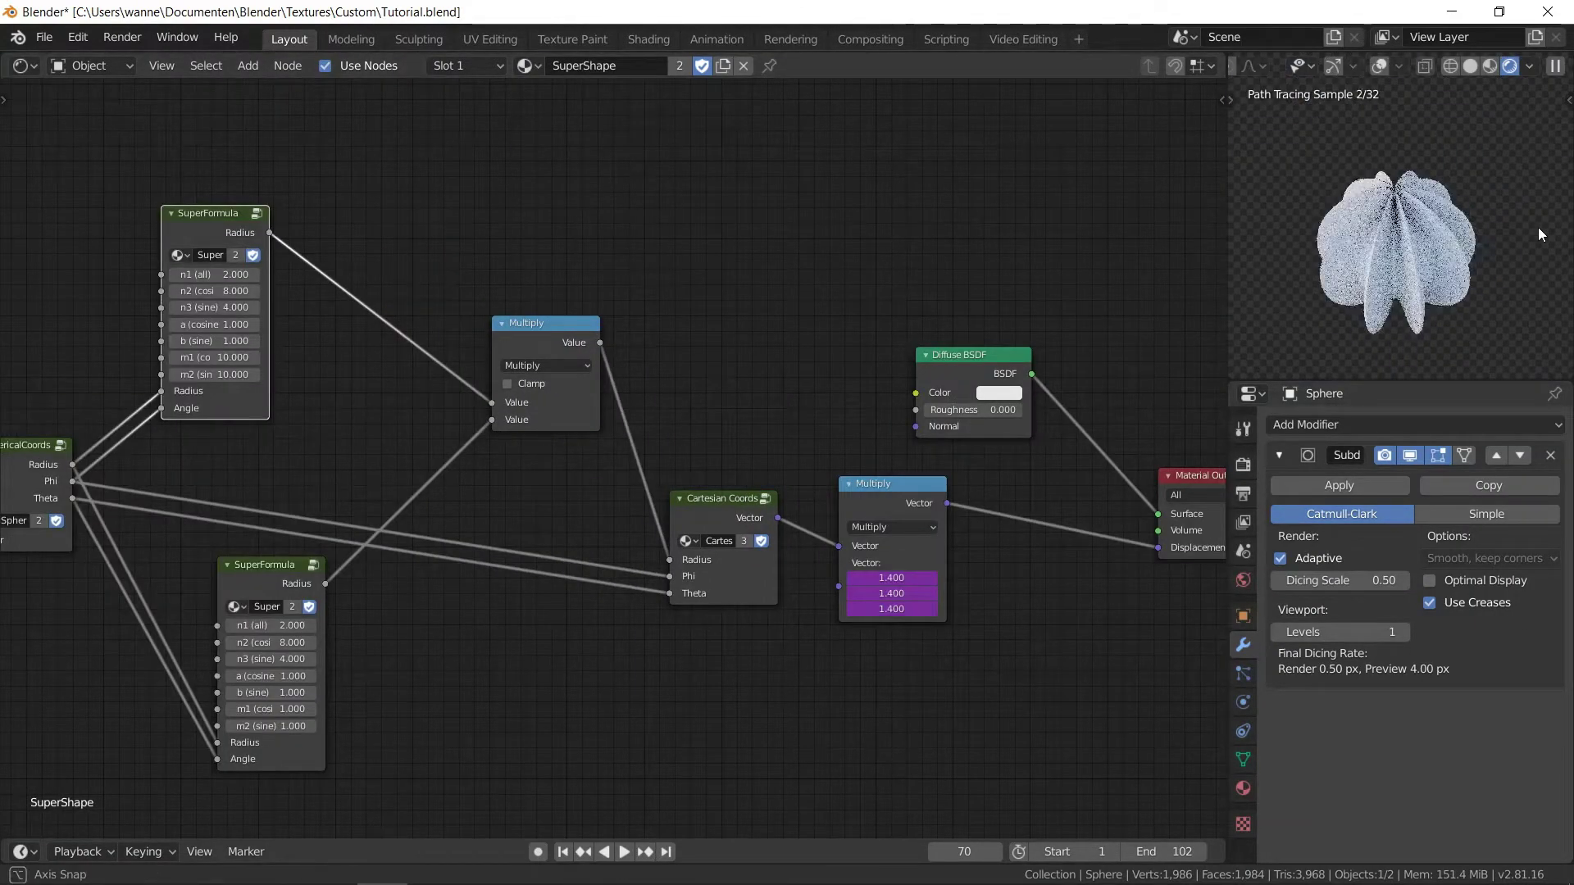
# Delete the vector Multiply node while keeping Cartesian Coords connected to the Material Output's displacement.
pyautogui.moveTo(430, 677); pyautogui.dragTo(619, 600, button='middle')
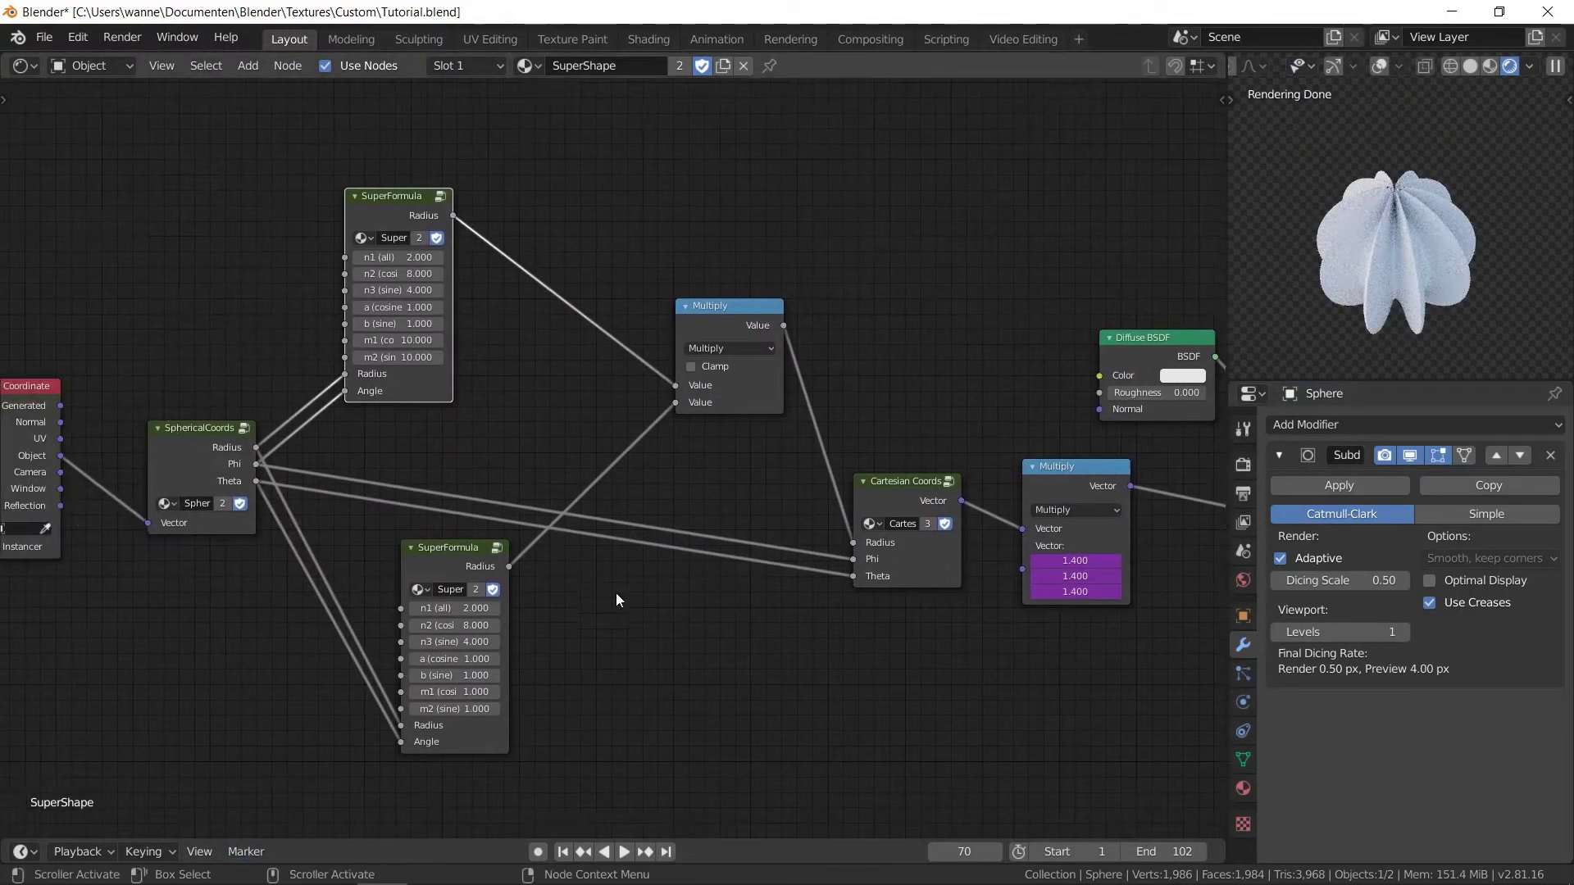
pyautogui.click(1074, 479)
pyautogui.hotkey('ctrl', 'x')
pyautogui.moveTo(857, 341); pyautogui.dragTo(996, 354, button='middle')
pyautogui.scroll(2, 634, 612)
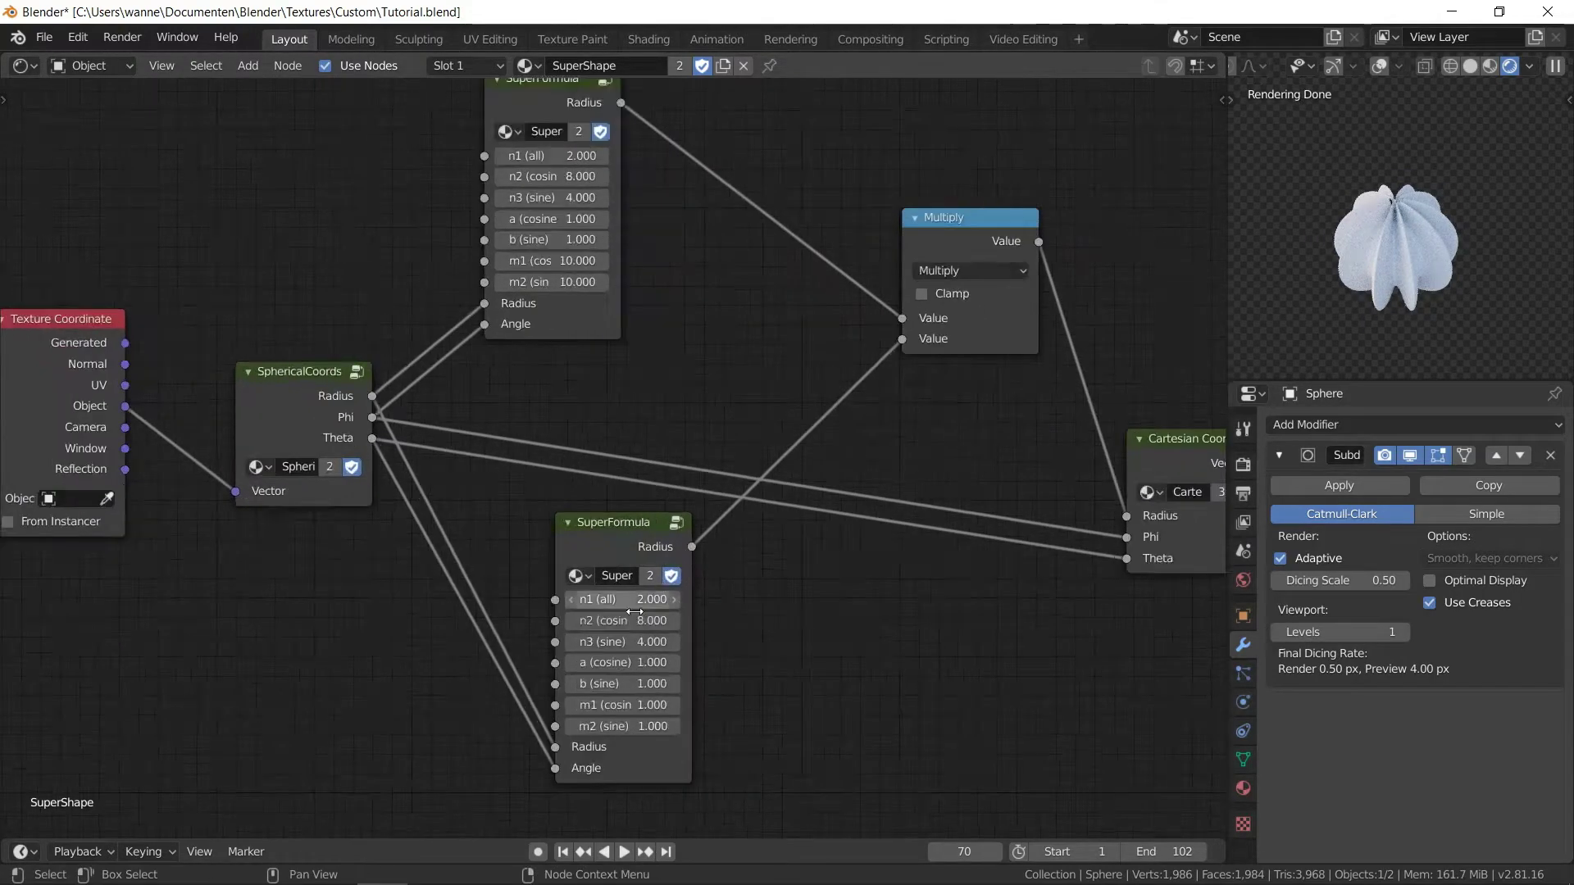
# Experiment with m1 and m2 on the lower SuperFormula node, and reset all seven of its parameters to 0.
pyautogui.moveTo(637, 706); pyautogui.dragTo(684, 726)
pyautogui.moveTo(1382, 153); pyautogui.dragTo(1393, 287, button='middle')
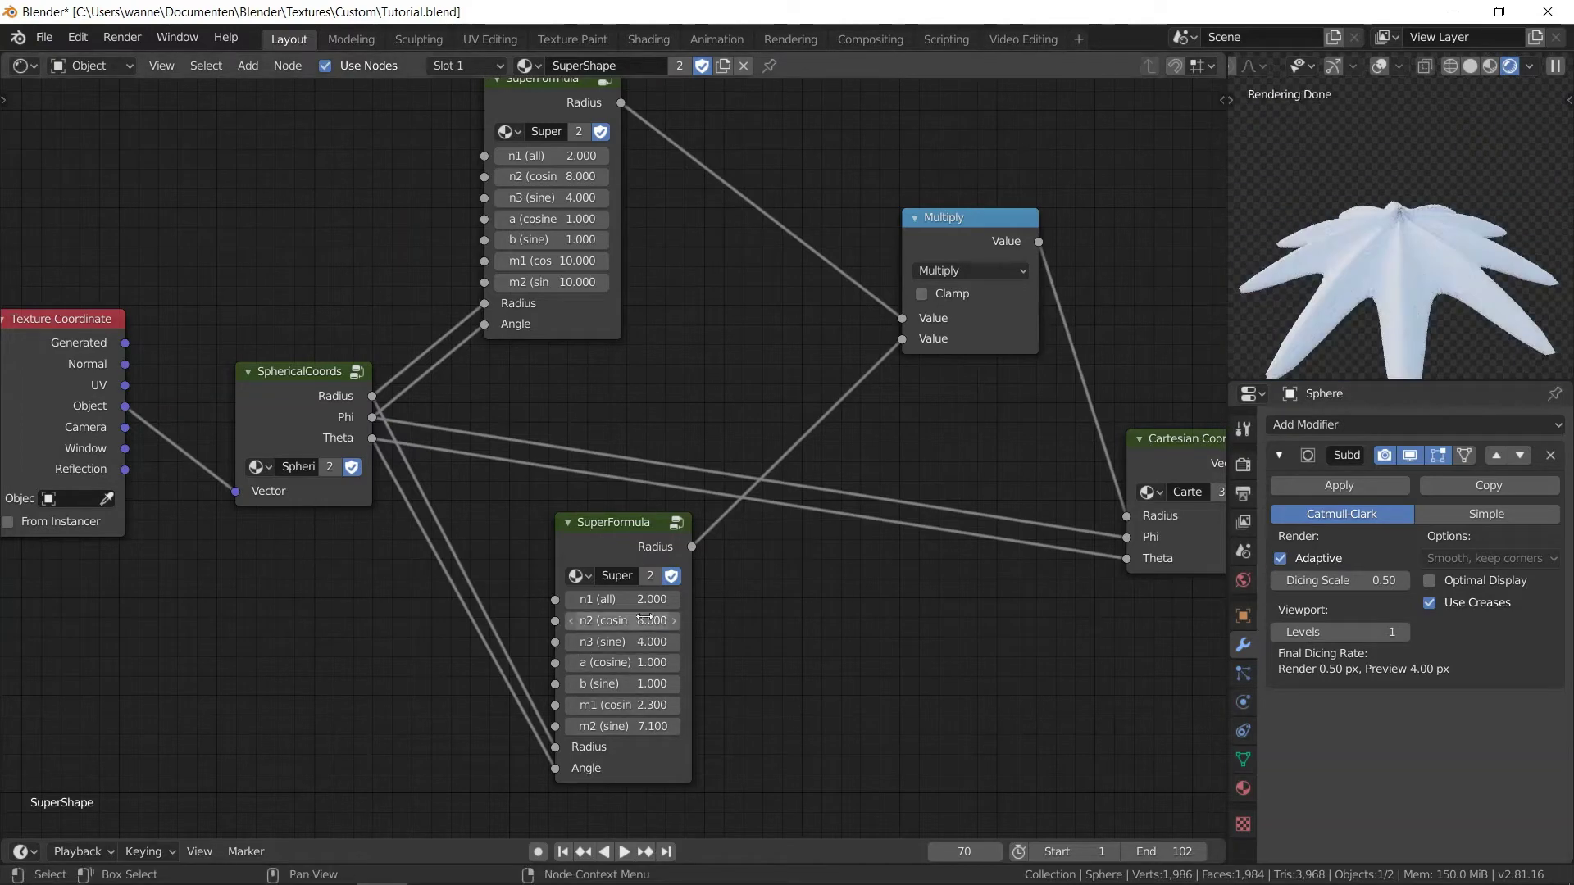
pyautogui.moveTo(650, 599); pyautogui.dragTo(650, 726)
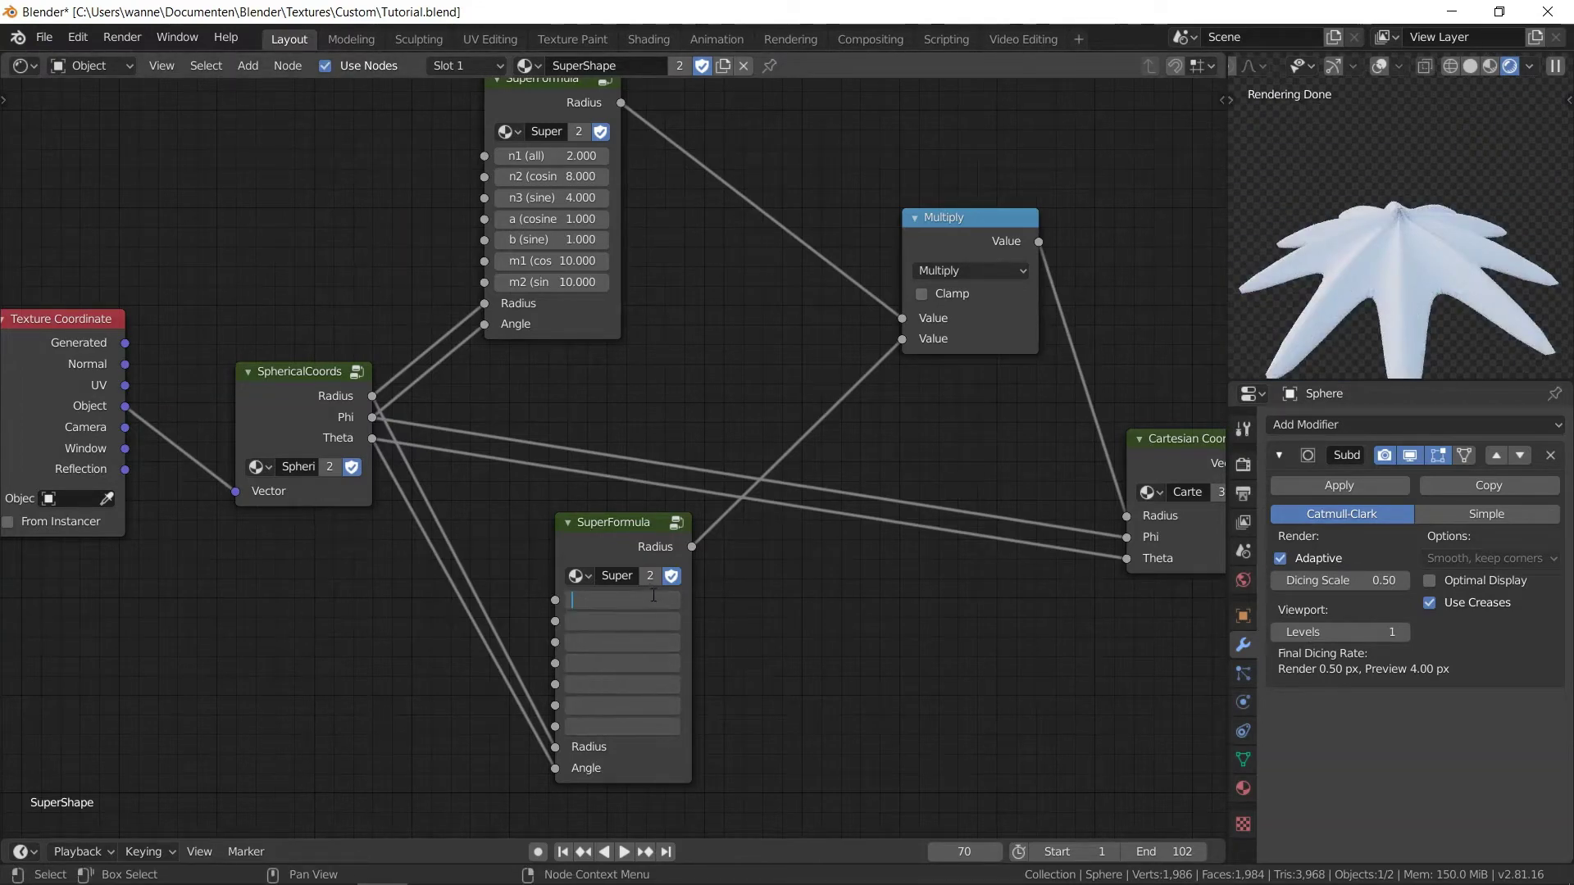
pyautogui.press('Return')
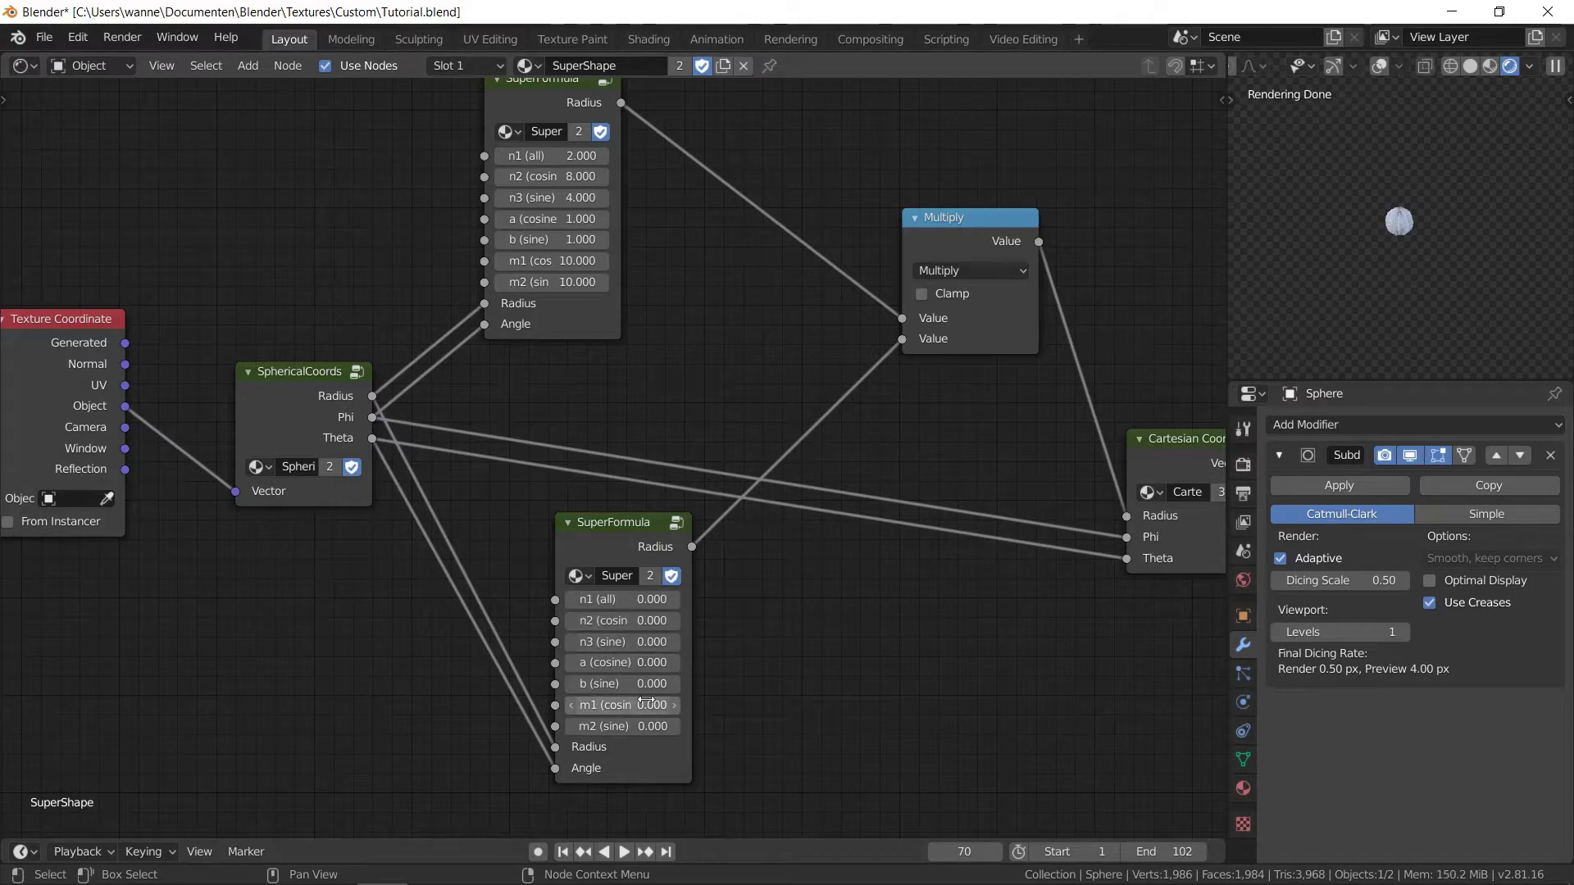
# Change the Multiply node that combines the two SuperFormula radii to Add.
pyautogui.scroll(10, 1363, 218)
pyautogui.click(971, 271)
pyautogui.click(933, 292)
pyautogui.scroll(2, 726, 201)
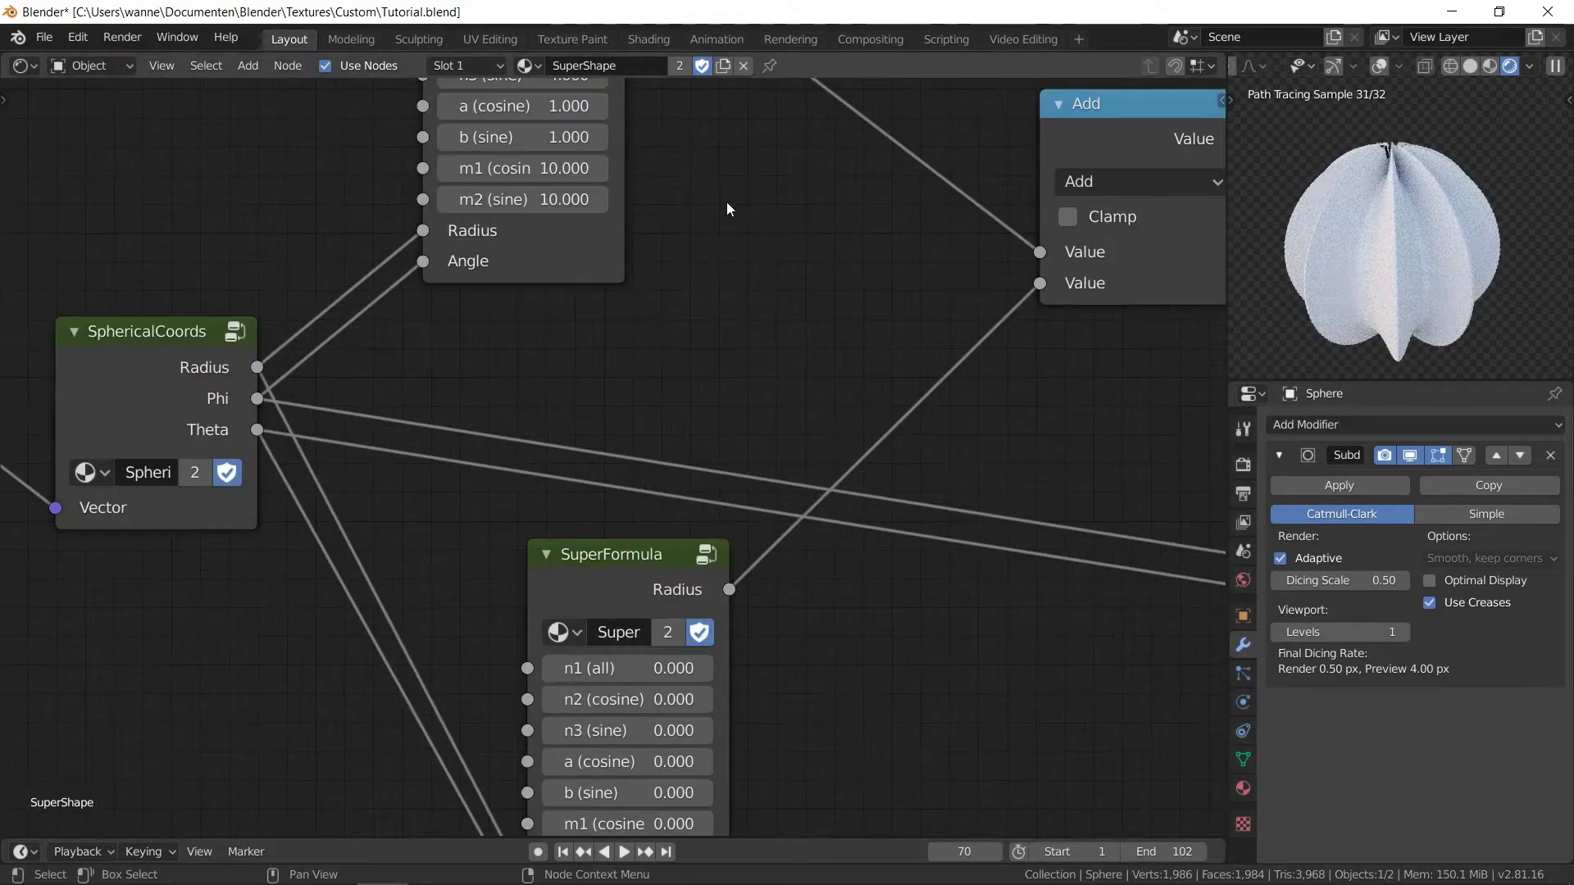
# Examine the math nodes inside the upper SuperFormula group alongside the Wikipedia formula, and return to the main node tree.
pyautogui.scroll(-3, 682, 306)
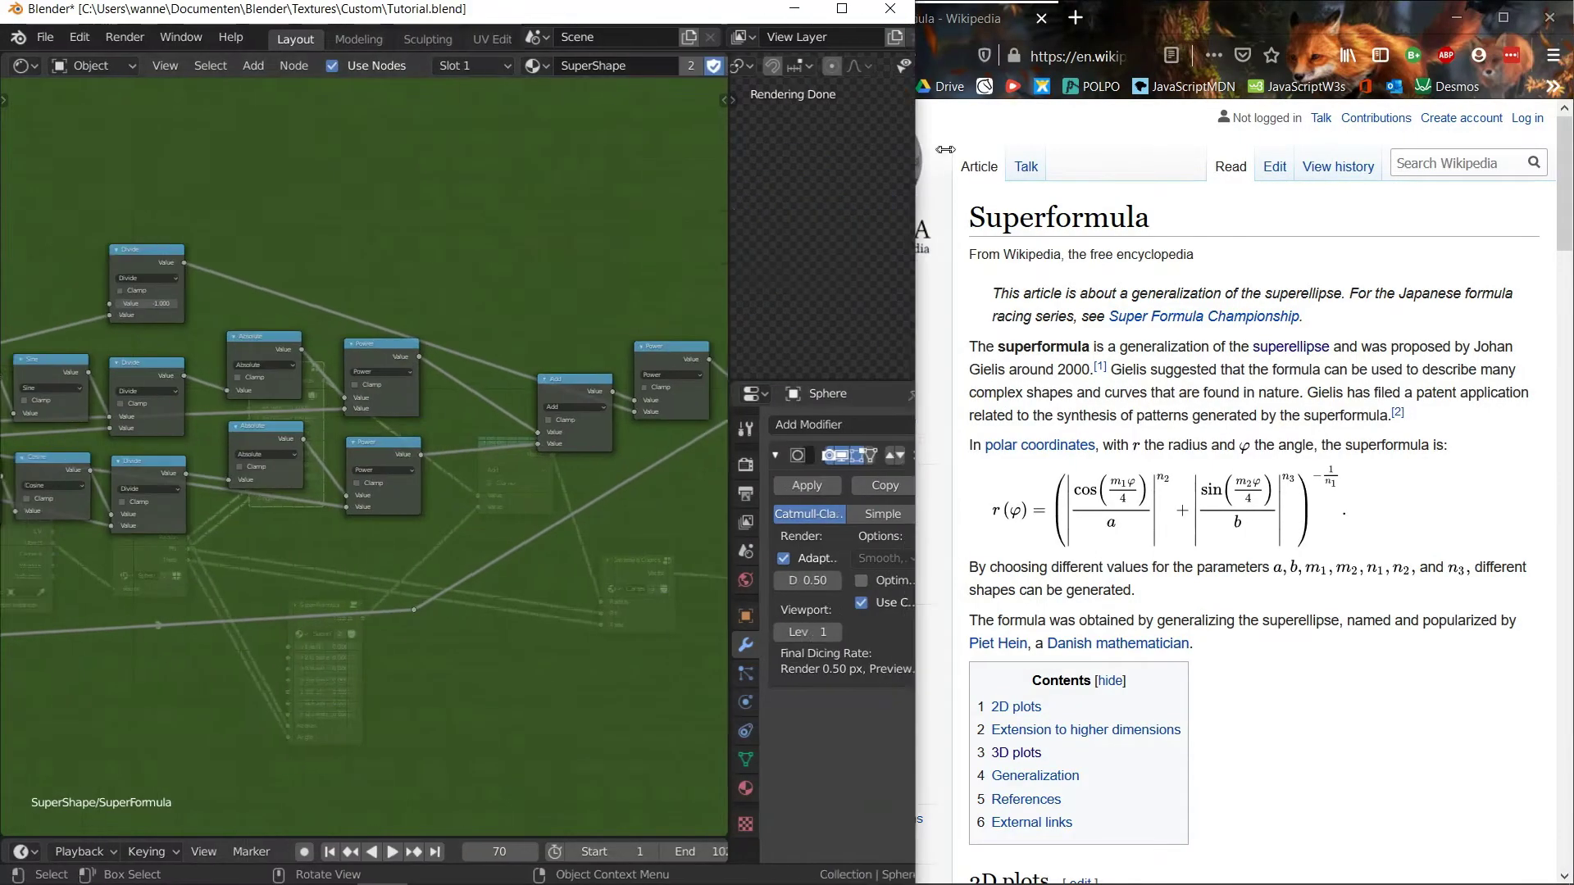
pyautogui.press('Tab')
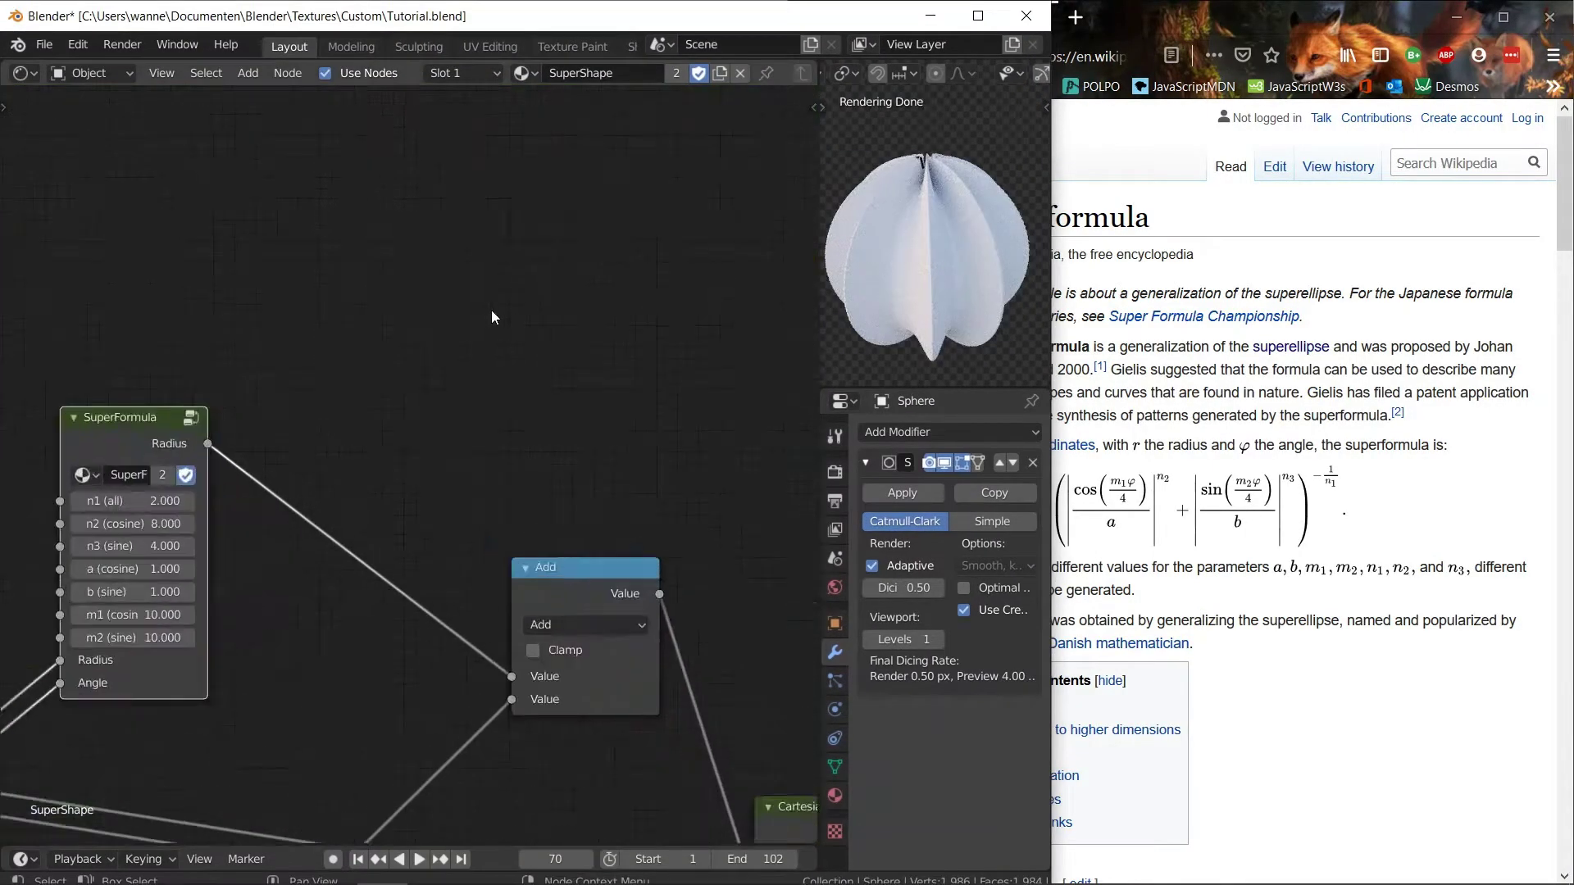
pyautogui.press('Tab')
pyautogui.scroll(5, 287, 296)
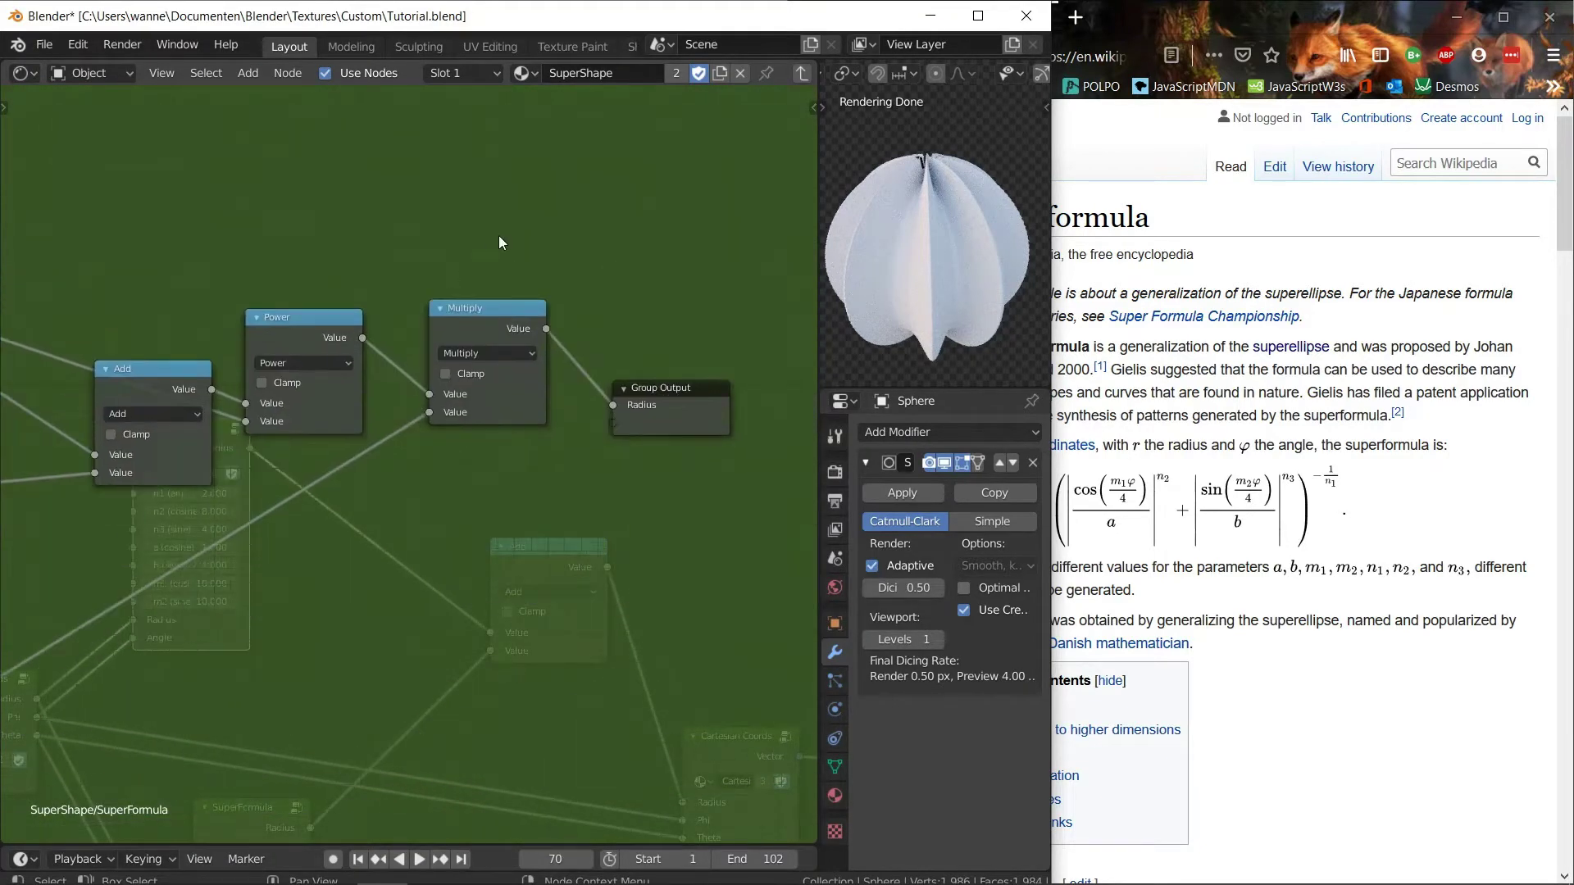
pyautogui.press('Tab')
# Add a Math node above the existing material nodes and set it to Multiply.
pyautogui.hotkey('shift', 'a')
pyautogui.moveTo(373, 331)
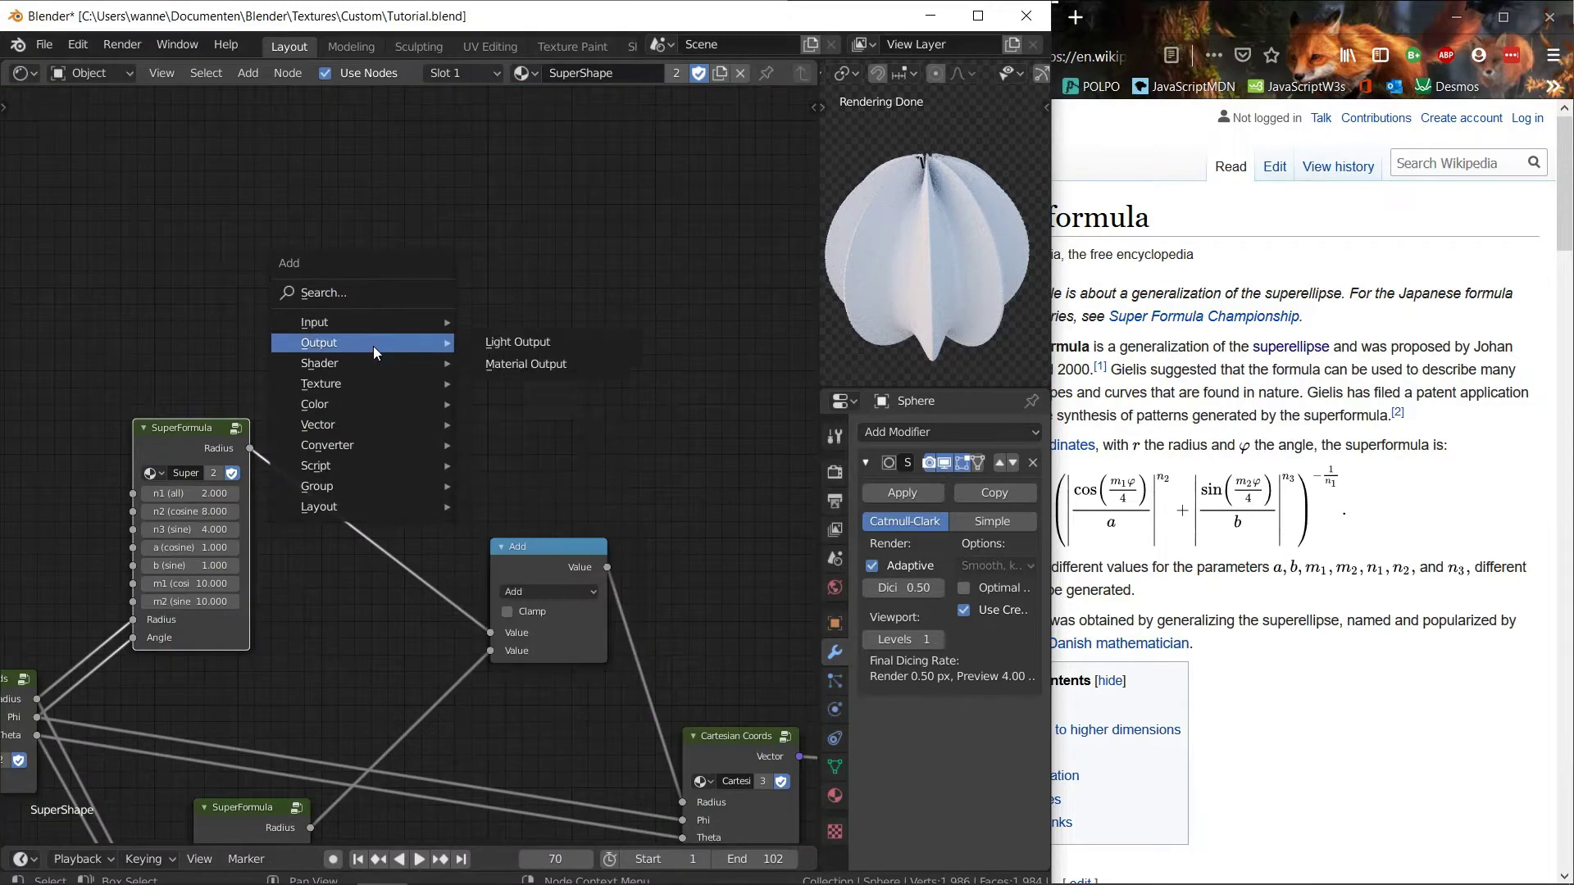
pyautogui.click(500, 599)
pyautogui.click(352, 254)
pyautogui.click(410, 308)
pyautogui.click(421, 368)
# Duplicate the Multiply node as a Divide node with second value 4, and feed the Multiply result into it.
pyautogui.hotkey('shift', 'd')
pyautogui.click(556, 367)
pyautogui.click(564, 306)
pyautogui.click(559, 381)
pyautogui.moveTo(520, 347); pyautogui.dragTo(470, 284)
# Move all the existing material nodes down, away from the new Multiply and Divide nodes.
pyautogui.scroll(-5, 573, 292)
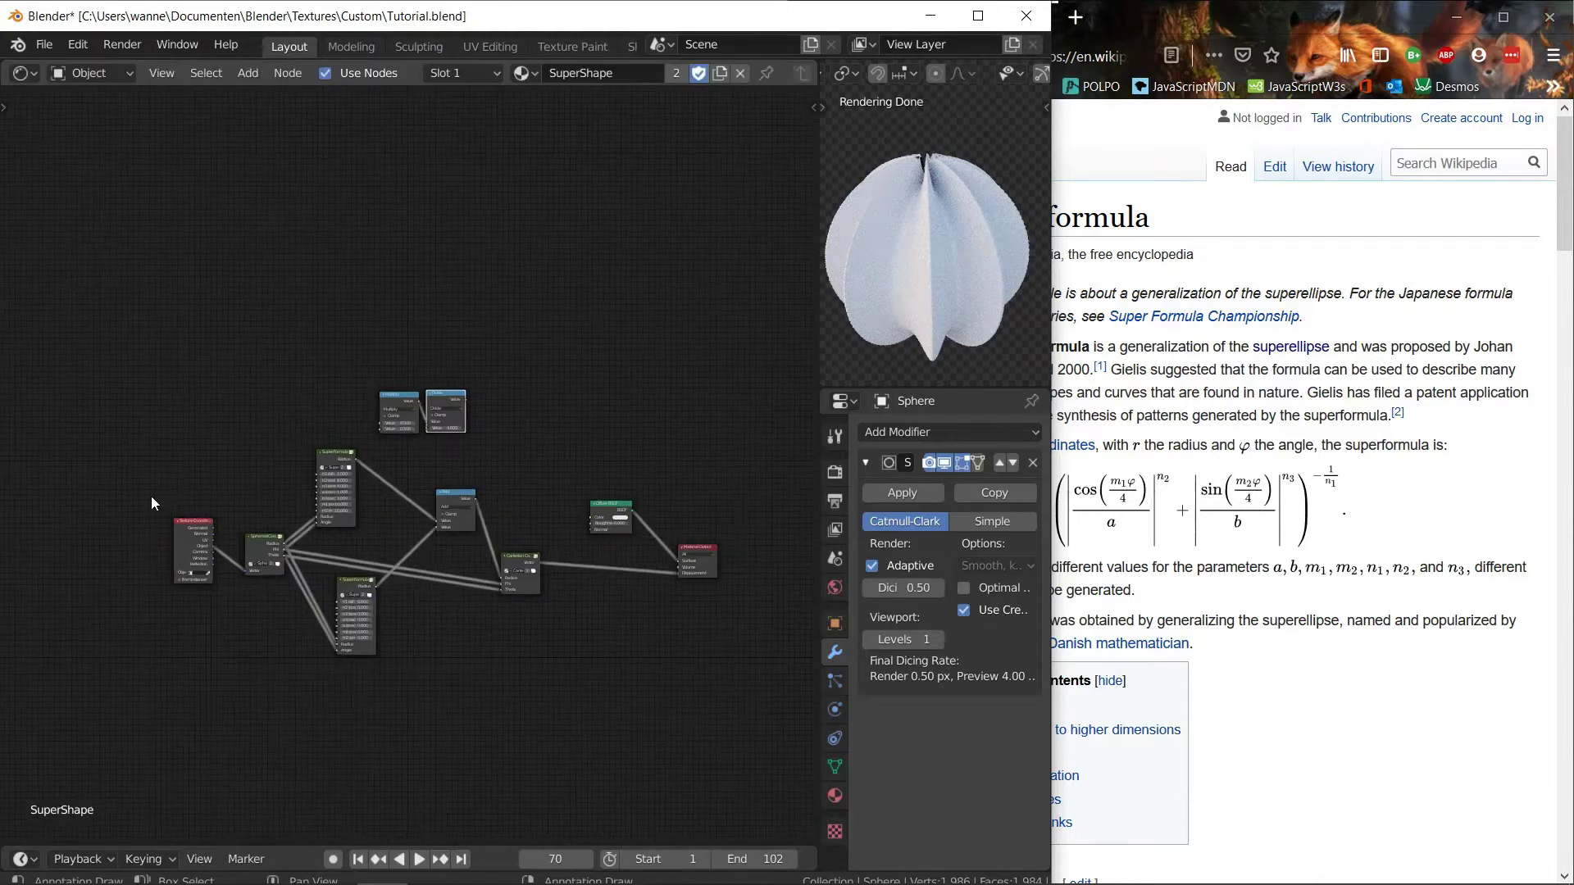
pyautogui.keyDown('shift'); pyautogui.click(439, 407); pyautogui.keyUp('shift')
pyautogui.press('g')
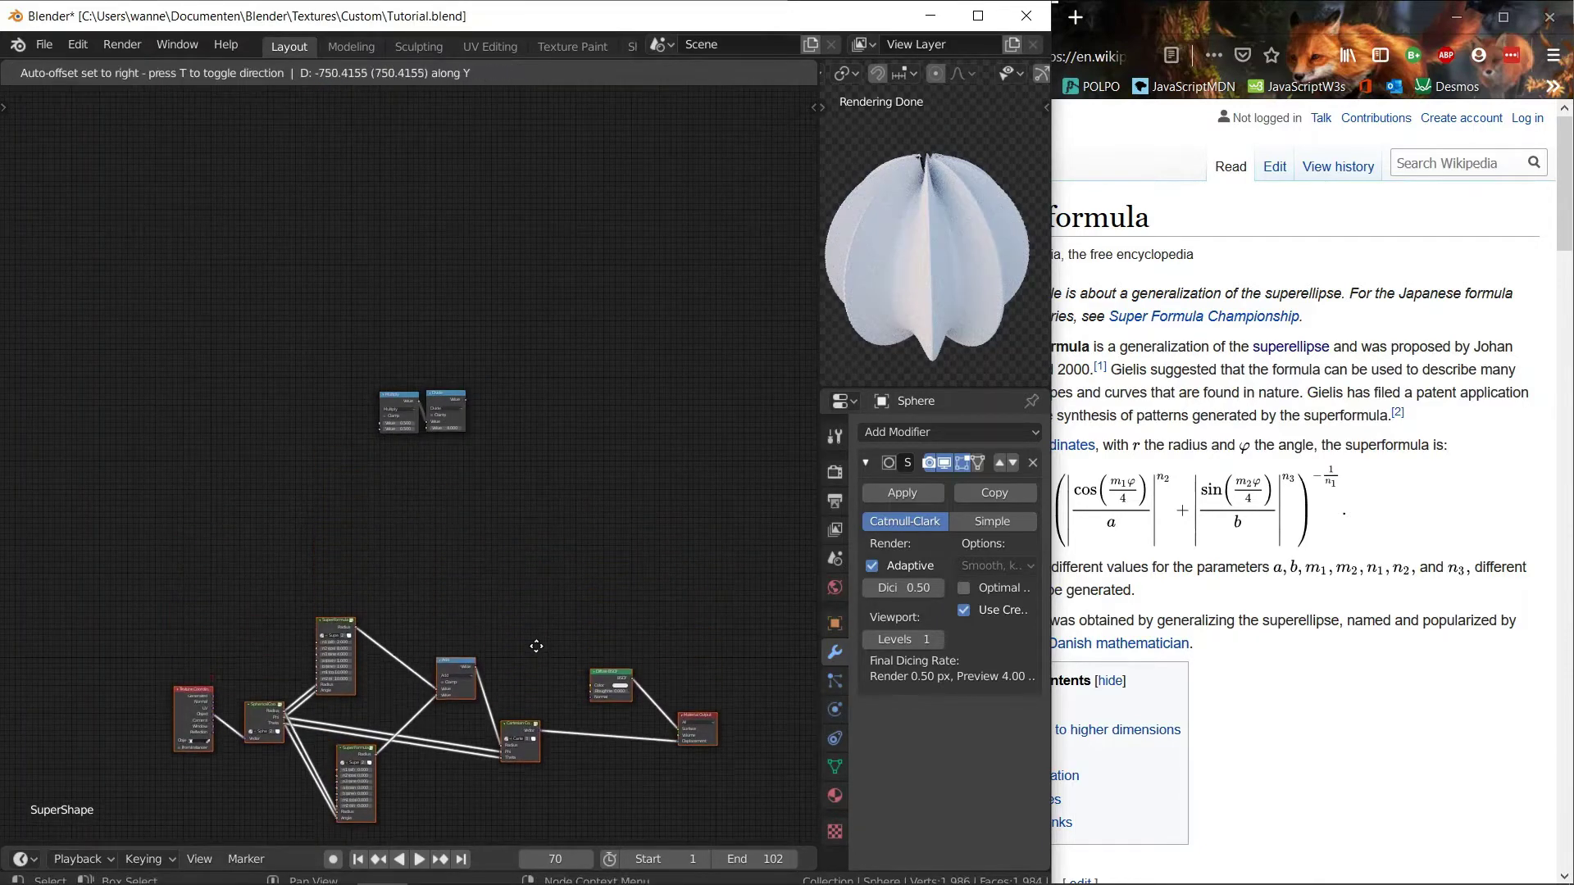
pyautogui.click(534, 664)
# Duplicate the Divide node as a Cosine node and feed the Divide result into it.
pyautogui.scroll(10, 475, 508)
pyautogui.moveTo(461, 470); pyautogui.dragTo(292, 641, button='middle')
pyautogui.hotkey('shift', 'd')
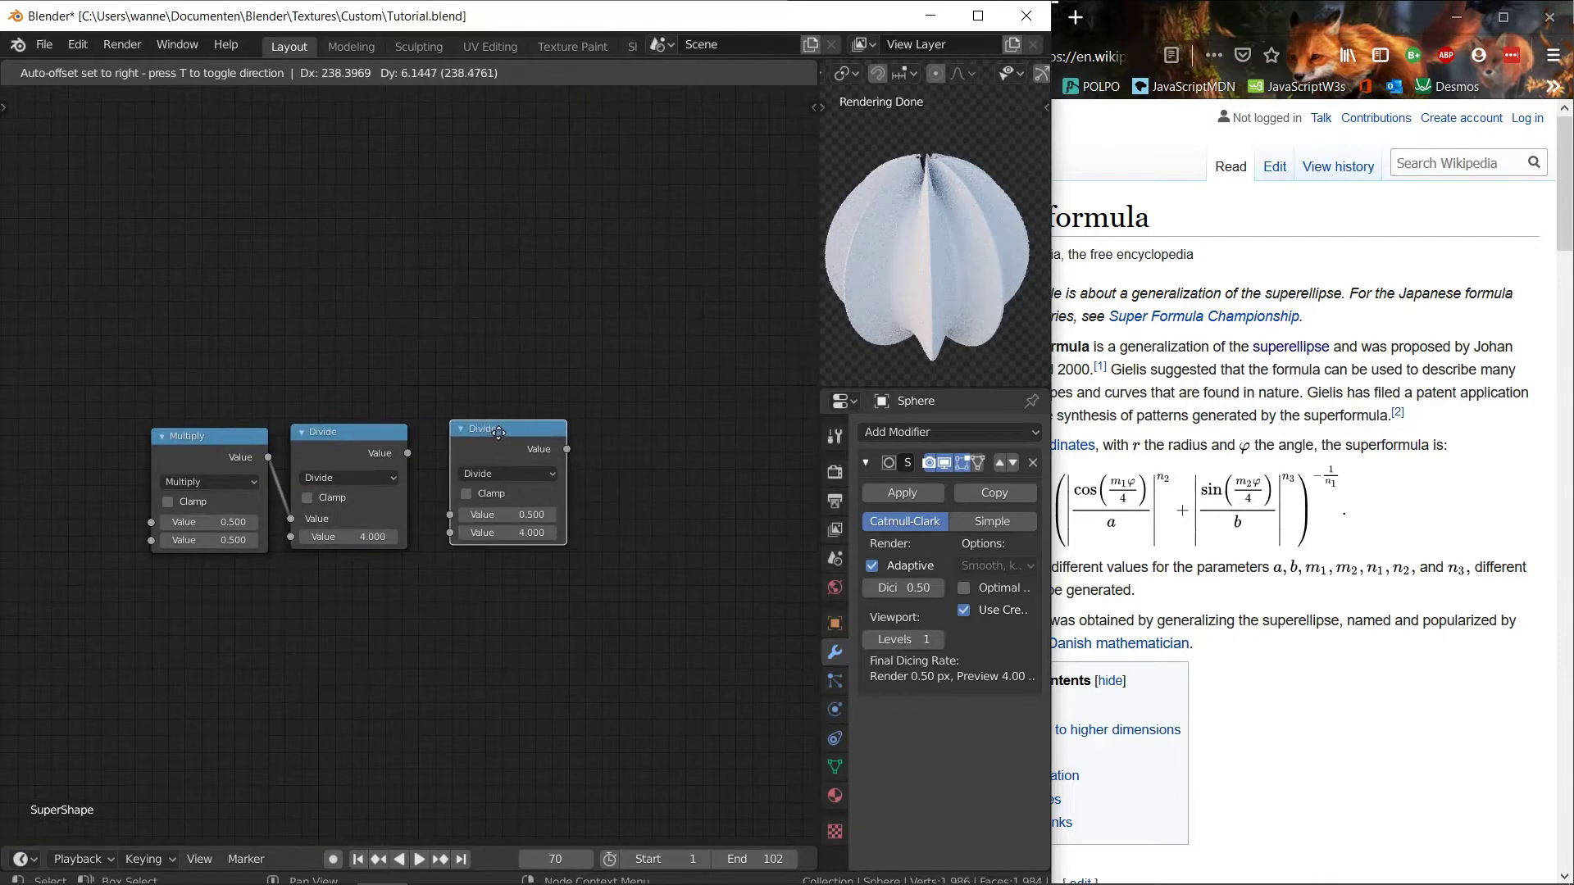
pyautogui.click(501, 440)
pyautogui.click(508, 473)
pyautogui.click(610, 619)
pyautogui.moveTo(407, 452); pyautogui.dragTo(450, 514)
# Duplicate the Cosine node and set the copy to Divide as the following node in the chain.
pyautogui.click(539, 440)
pyautogui.scroll(-2, 312, 464)
pyautogui.hotkey('shift', 'd')
pyautogui.click(474, 446)
pyautogui.click(461, 476)
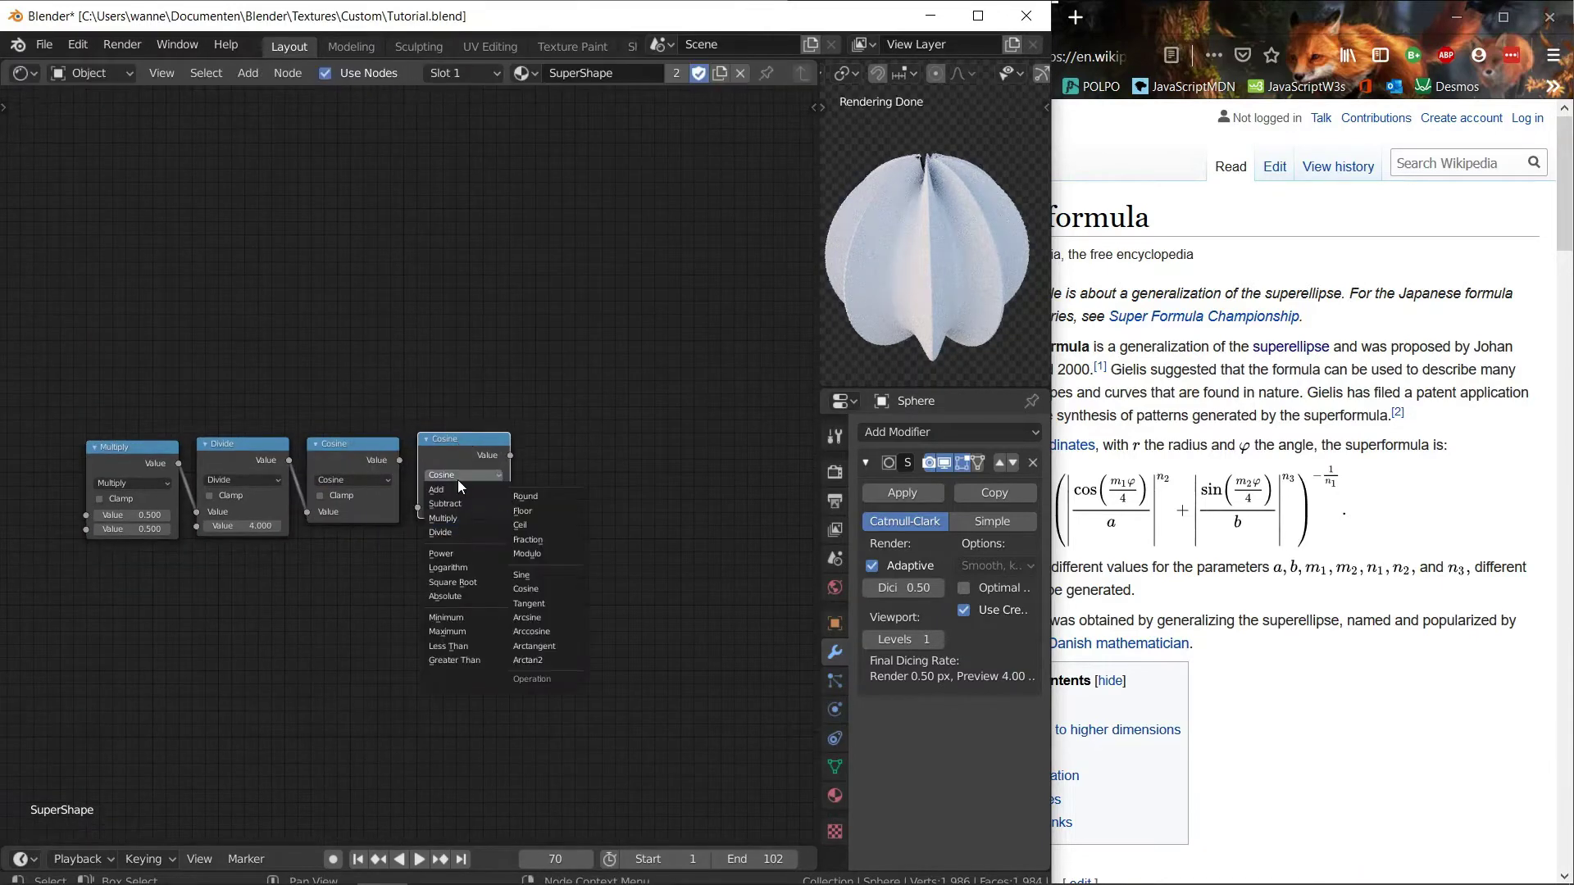
pyautogui.click(451, 541)
# Duplicate the second Divide node and set the copy to Absolute.
pyautogui.hotkey('shift', 'd')
pyautogui.moveTo(589, 446); pyautogui.dragTo(608, 396, button='middle')
pyautogui.click(319, 457)
pyautogui.scroll(4, 366, 406)
pyautogui.click(549, 479)
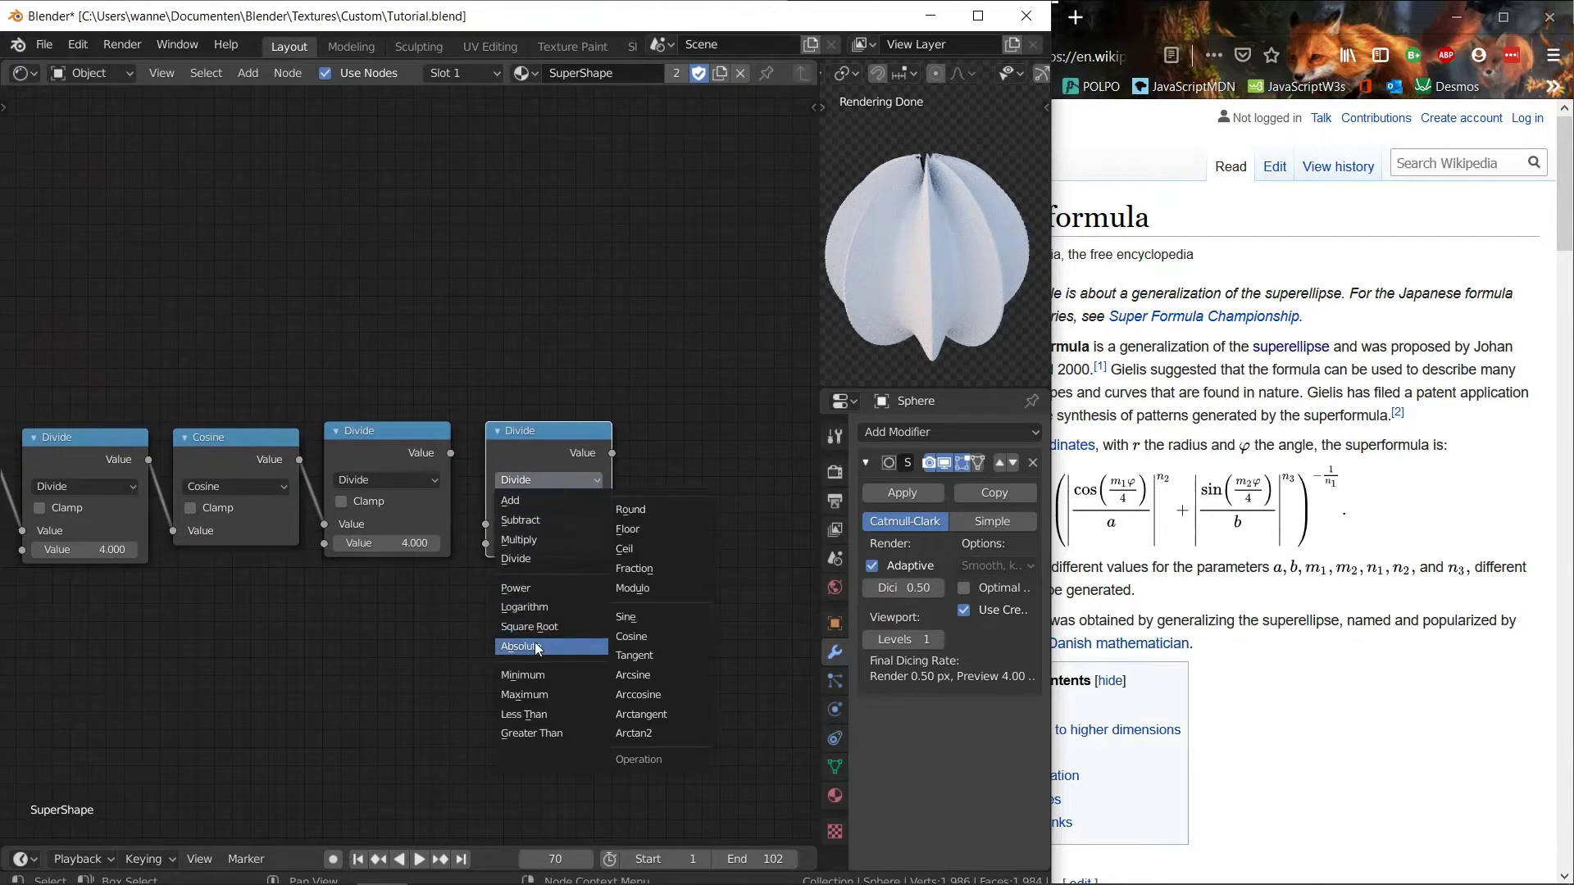
pyautogui.click(525, 650)
# Duplicate the Absolute node as a Power node at the end of the chain.
pyautogui.moveTo(577, 457); pyautogui.dragTo(498, 464, button='middle')
pyautogui.hotkey('shift', 'd')
pyautogui.click(642, 495)
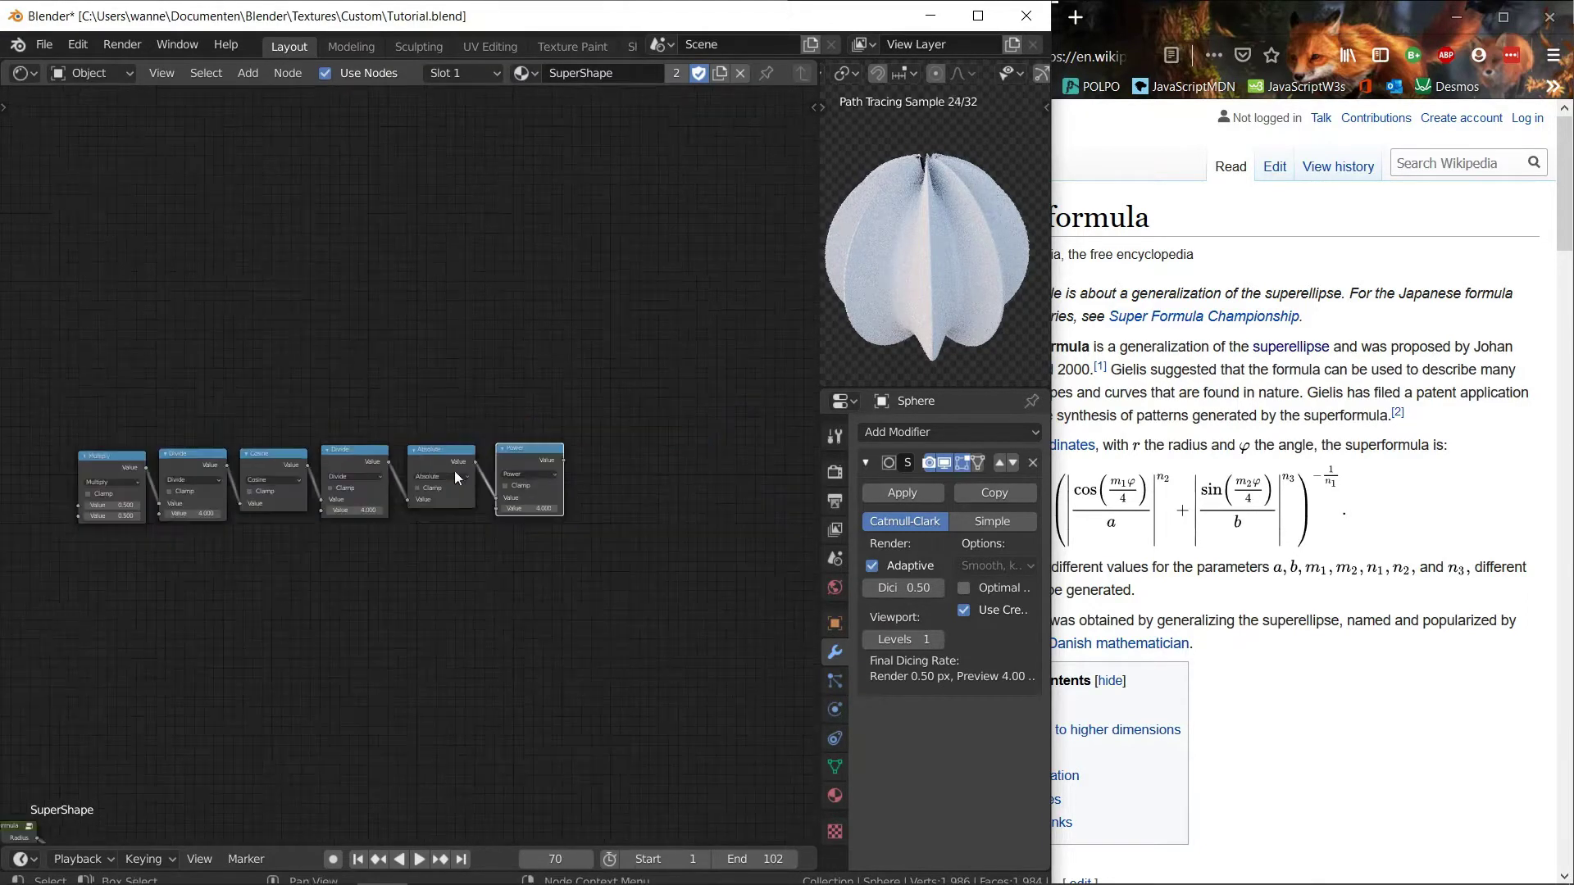
# Duplicate the whole six-node chain above the original and change the copy's Cosine node to Sine.
pyautogui.moveTo(65, 422); pyautogui.dragTo(656, 580)
pyautogui.hotkey('shift', 'd')
pyautogui.click(550, 446)
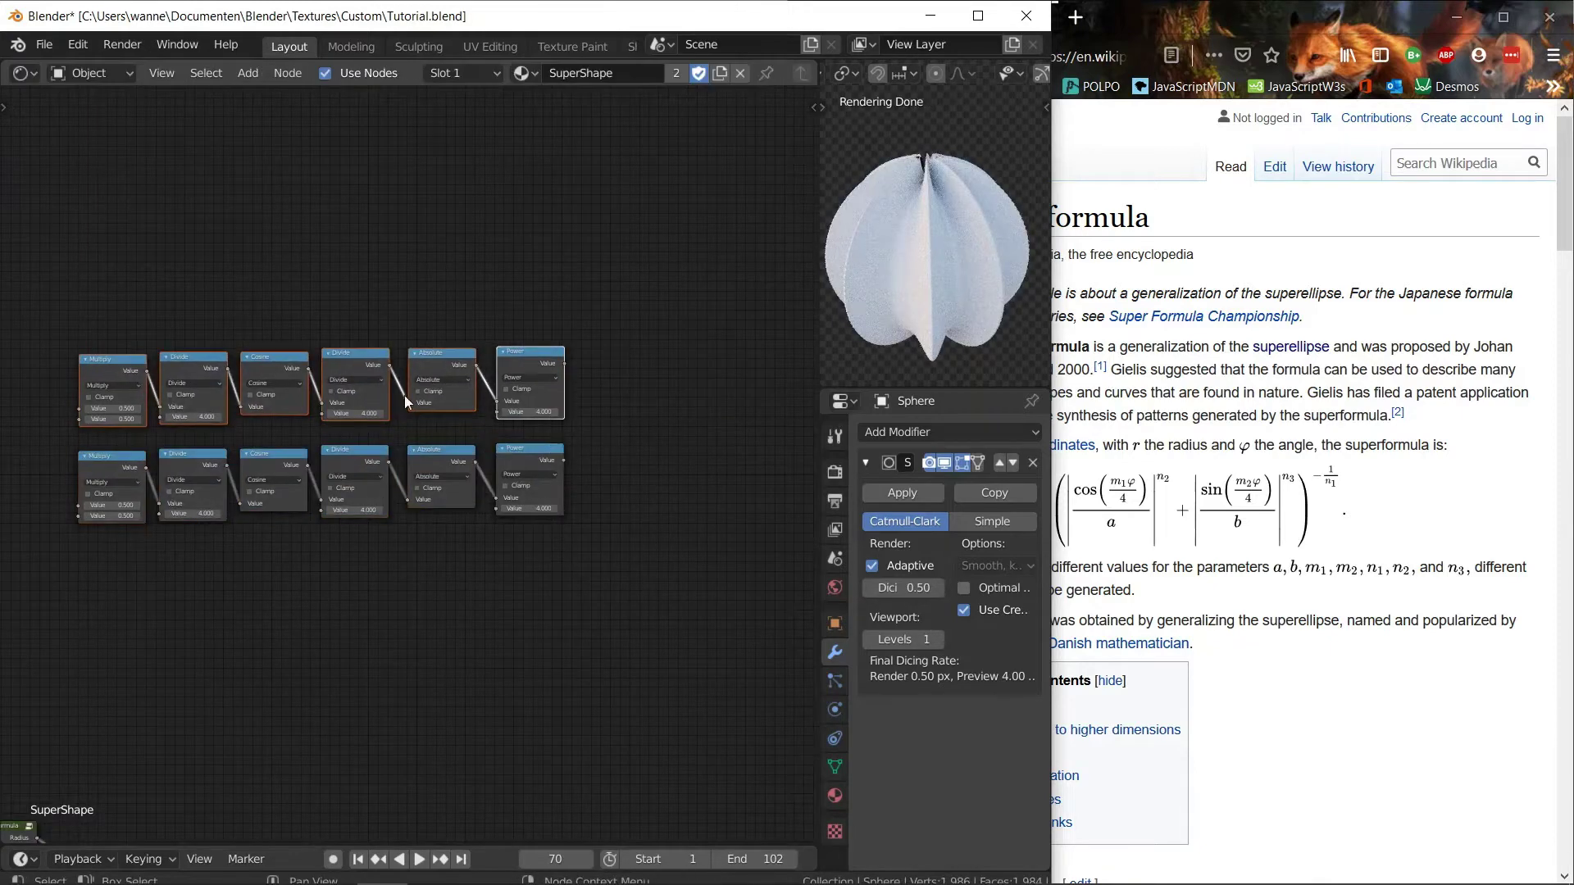
pyautogui.scroll(5, 344, 332)
pyautogui.click(209, 344)
pyautogui.click(287, 453)
# Duplicate the upper Power node as an Add node and connect both Power outputs to its inputs.
pyautogui.moveTo(627, 324); pyautogui.dragTo(297, 317, button='middle')
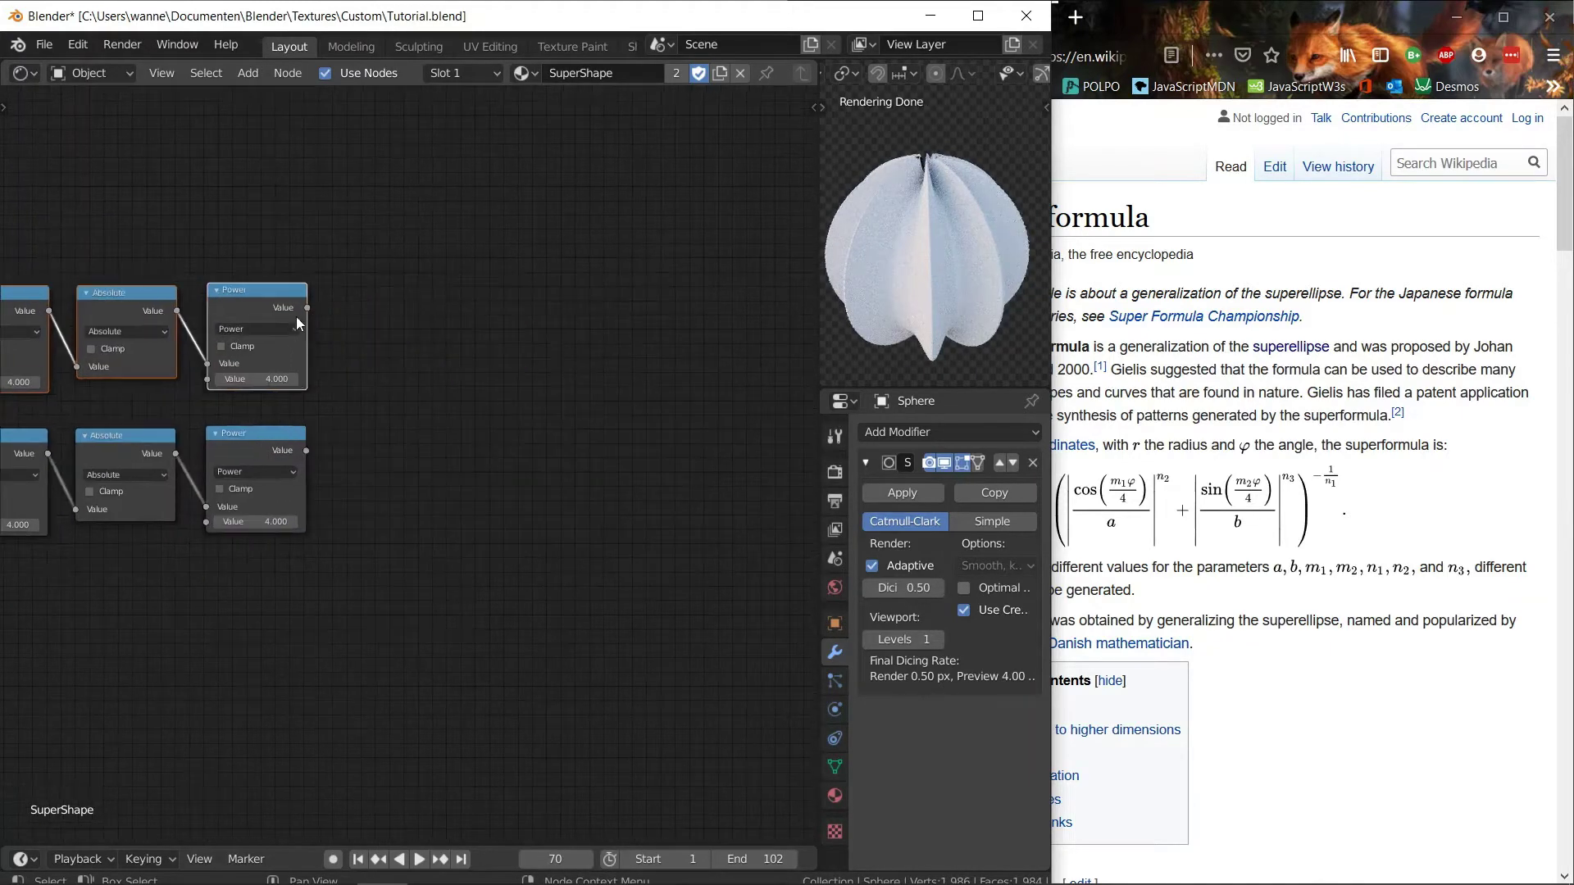
pyautogui.click(298, 318)
pyautogui.hotkey('shift', 'd')
pyautogui.click(482, 378)
pyautogui.click(436, 386)
pyautogui.click(418, 400)
pyautogui.moveTo(305, 450); pyautogui.dragTo(387, 420)
pyautogui.moveTo(307, 307); pyautogui.dragTo(390, 436)
# Duplicate the Add node as a Power node and place it further along the chain.
pyautogui.moveTo(543, 356); pyautogui.dragTo(462, 370, button='middle')
pyautogui.click(366, 375)
pyautogui.hotkey('shift', 'd')
pyautogui.click(519, 374)
pyautogui.click(515, 399)
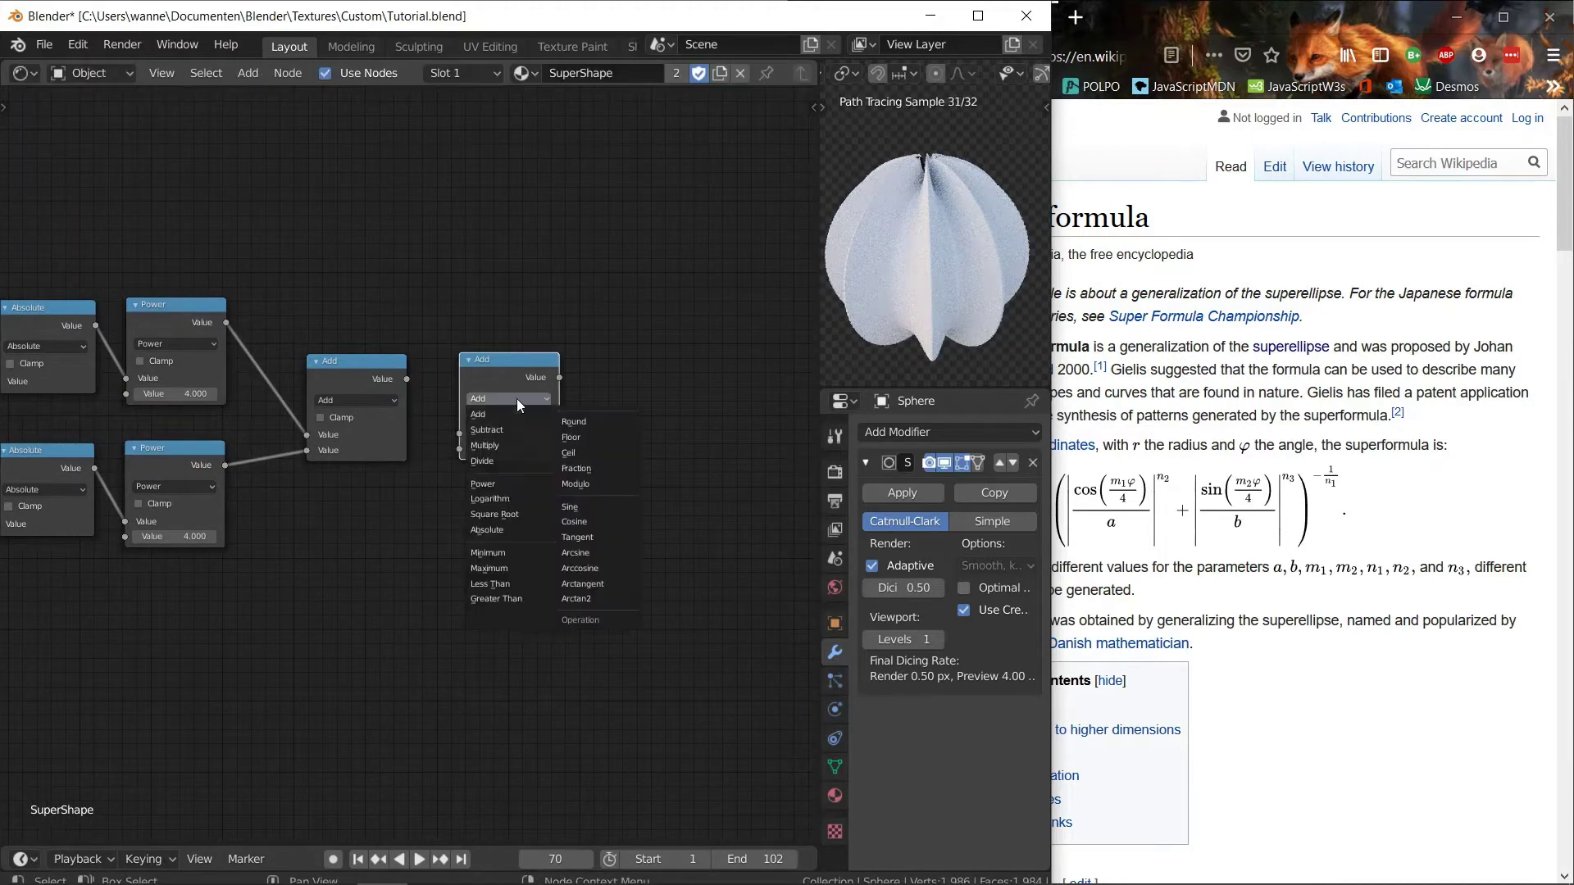
pyautogui.click(496, 484)
pyautogui.moveTo(500, 390); pyautogui.dragTo(601, 389)
# Duplicate a node above the Add node, set it to Divide, and enter -1 as its first value.
pyautogui.hotkey('shift', 'd')
pyautogui.click(419, 251)
pyautogui.click(420, 252)
pyautogui.click(422, 314)
pyautogui.click(445, 286)
pyautogui.write('-1')
pyautogui.press('Return')
# Connect the Add result to the final Power node's base and the -1 Divide result to its exponent.
pyautogui.keyDown('alt'); pyautogui.moveTo(476, 232); pyautogui.dragTo(492, 270, button='right'); pyautogui.keyUp('alt')
pyautogui.keyDown('alt'); pyautogui.moveTo(349, 393); pyautogui.dragTo(574, 430, button='right'); pyautogui.keyUp('alt')
pyautogui.keyDown('alt'); pyautogui.moveTo(447, 231); pyautogui.dragTo(607, 444, button='right'); pyautogui.keyUp('alt')
# Add a copy of the final Power node after it, set to Multiply and fed by the Power result.
pyautogui.scroll(-14, 421, 324)
pyautogui.moveTo(302, 327); pyautogui.dragTo(364, 344, button='middle')
pyautogui.moveTo(195, 373); pyautogui.dragTo(644, 548)
pyautogui.scroll(7, 644, 554)
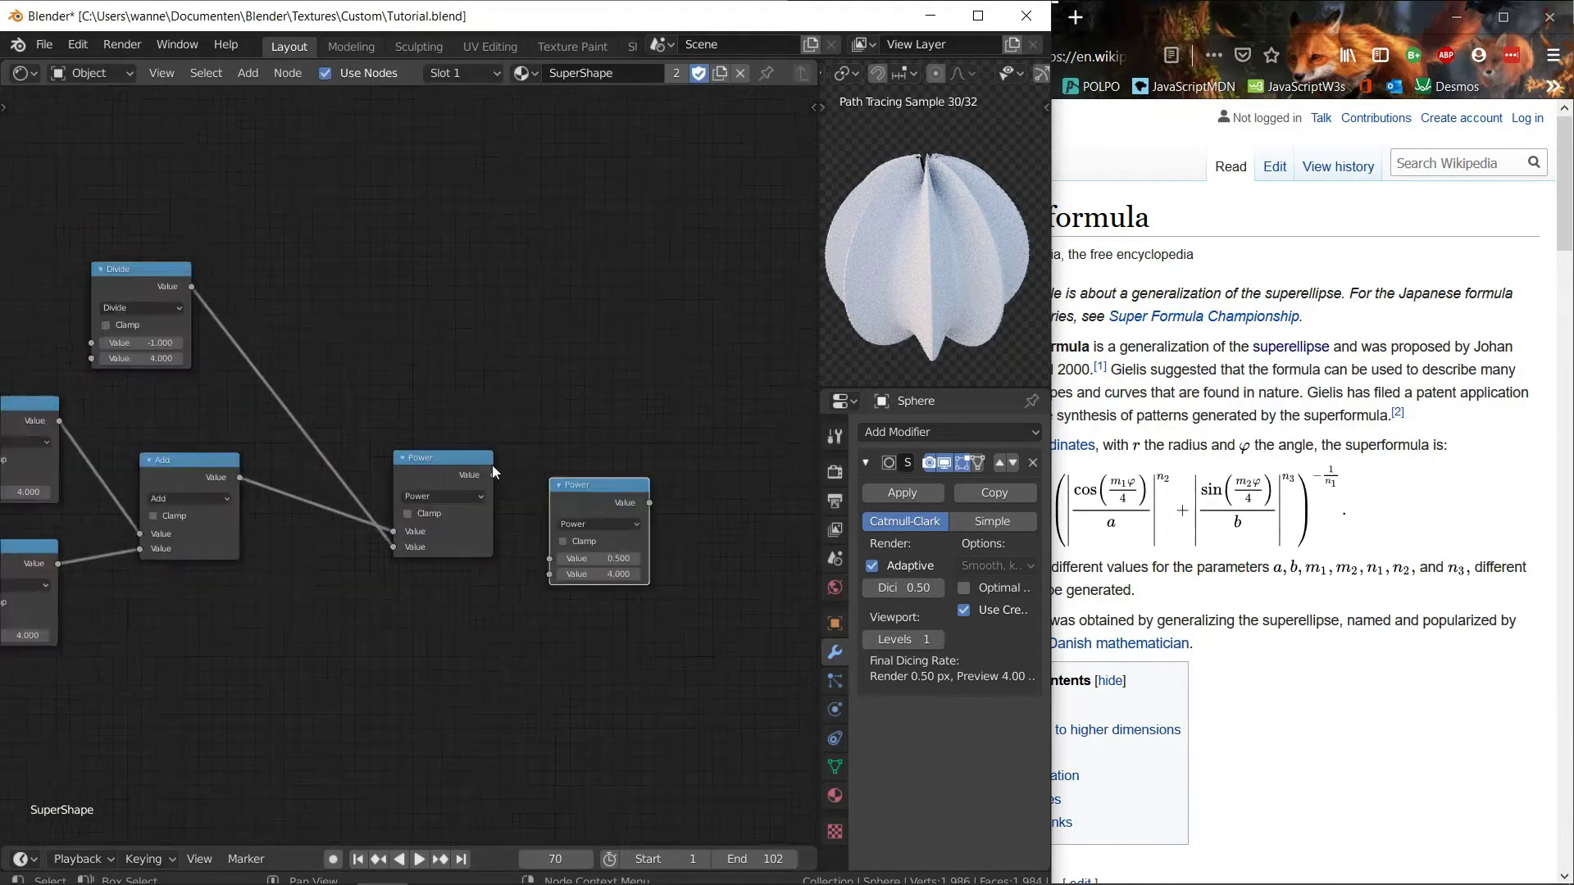
pyautogui.click(666, 522)
pyautogui.click(660, 592)
# Select all the new superformula math nodes and combine them into a node group.
pyautogui.scroll(-6, 517, 453)
pyautogui.press('c')
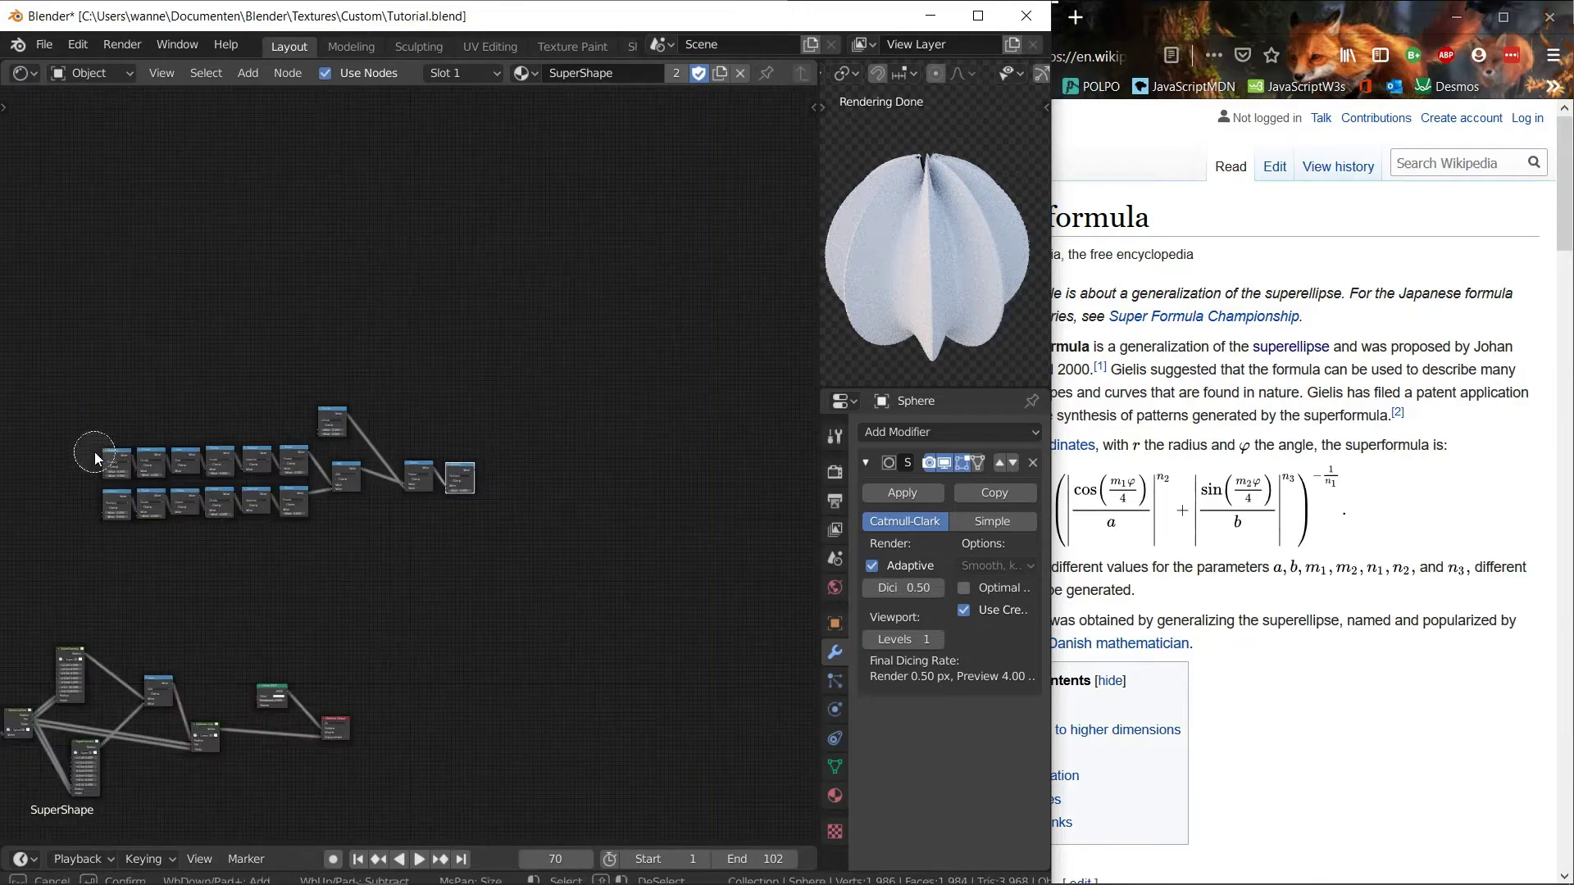
pyautogui.press('Escape')
pyautogui.hotkey('ctrl', 'g')
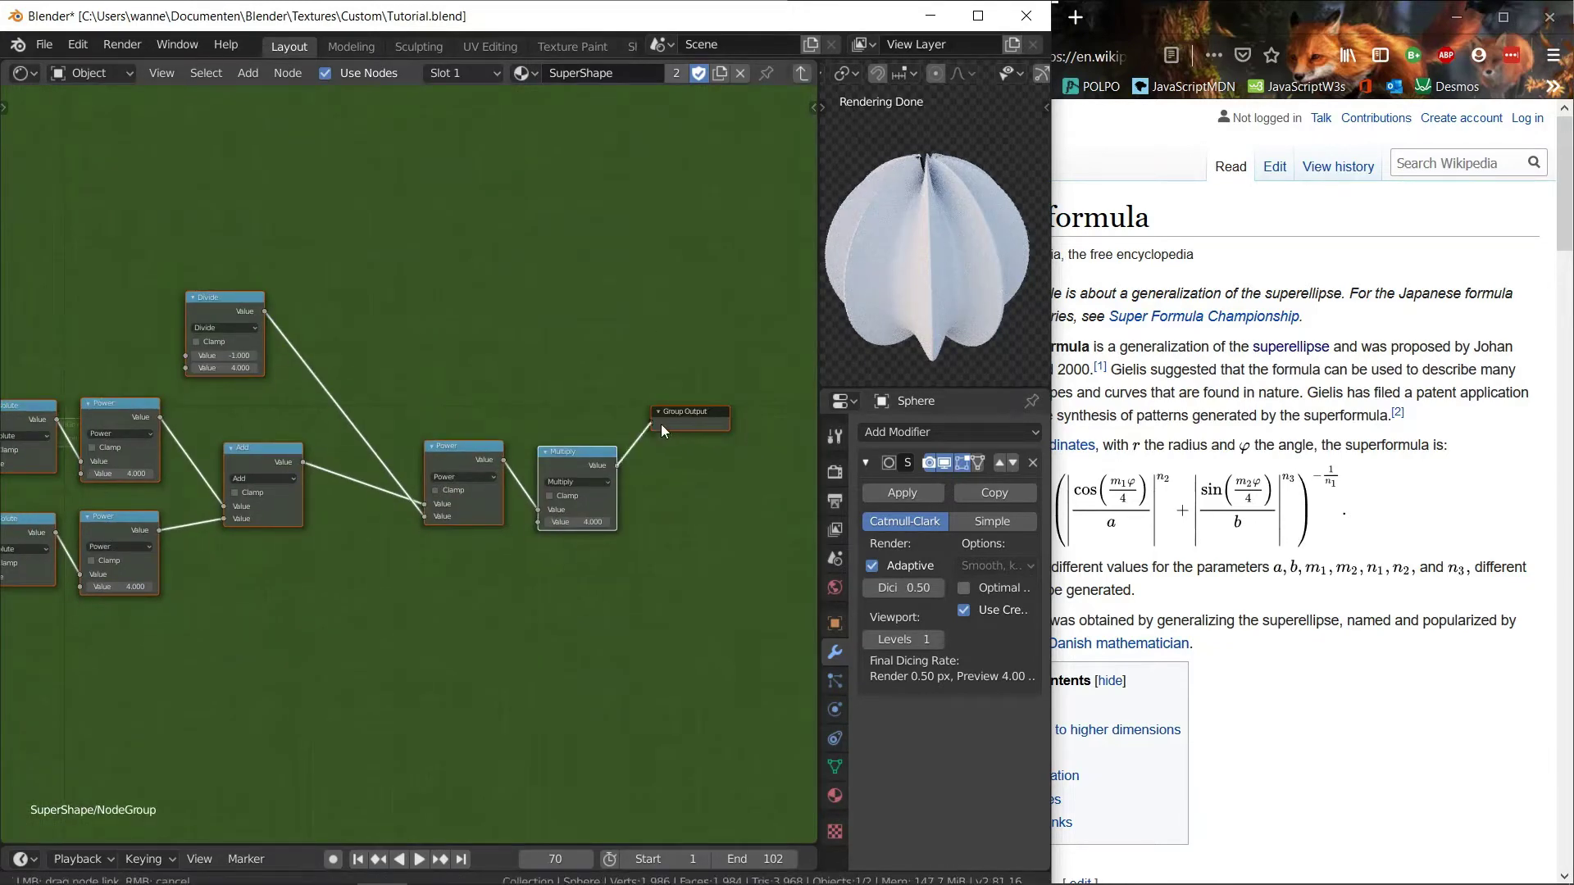
# Rename the node group's output to Radius in the group interface.
pyautogui.press('n')
pyautogui.press('a')
pyautogui.click(403, 456)
pyautogui.moveTo(396, 412); pyautogui.dragTo(327, 409, button='middle')
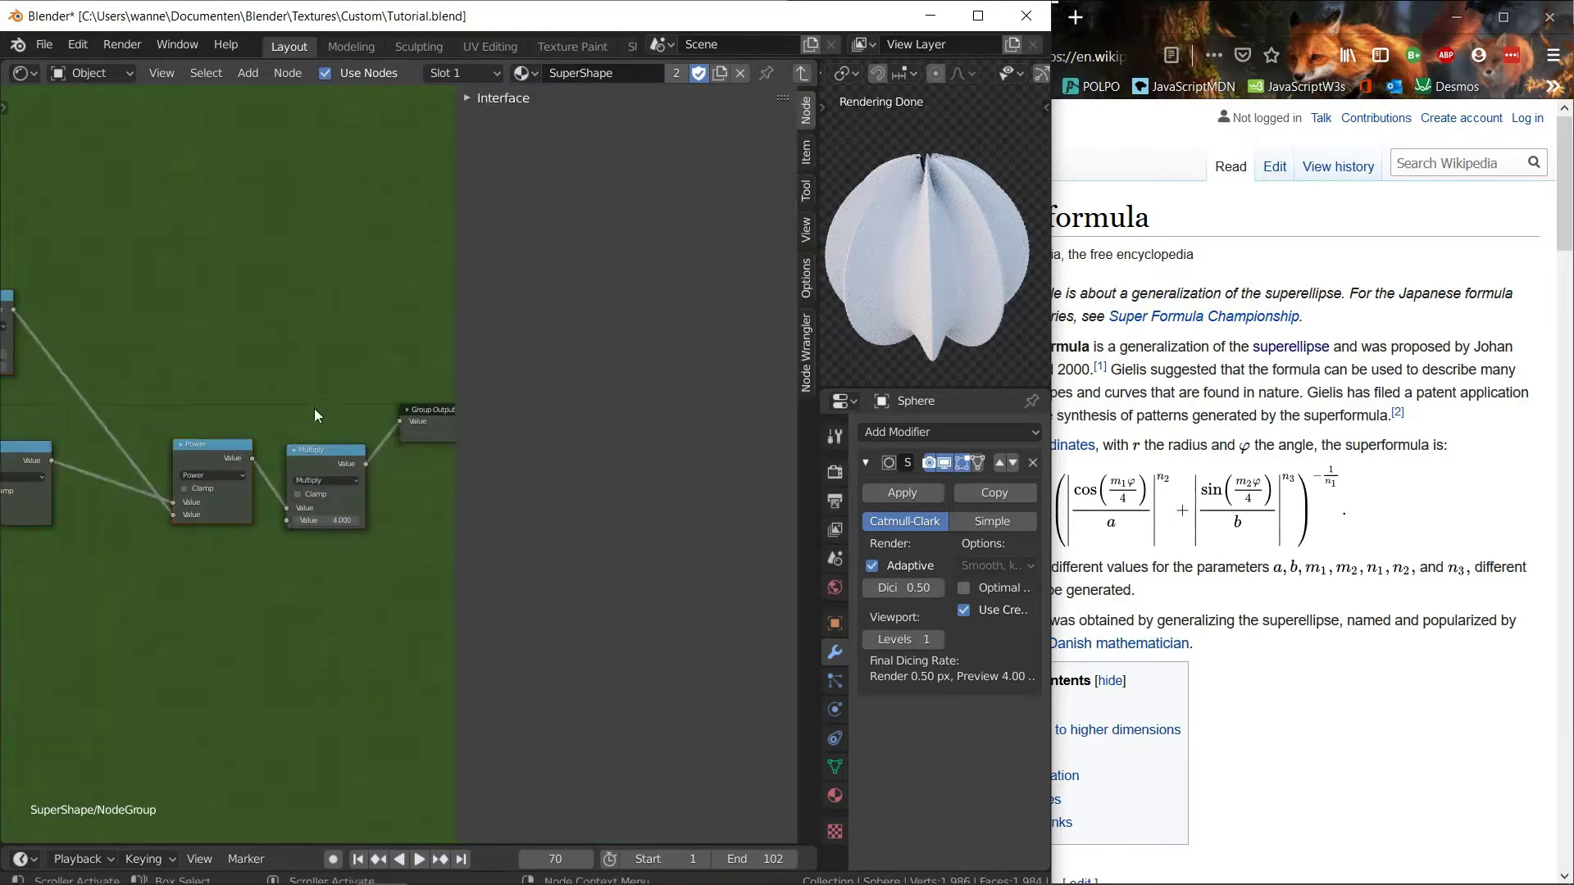
pyautogui.click(423, 411)
pyautogui.click(504, 97)
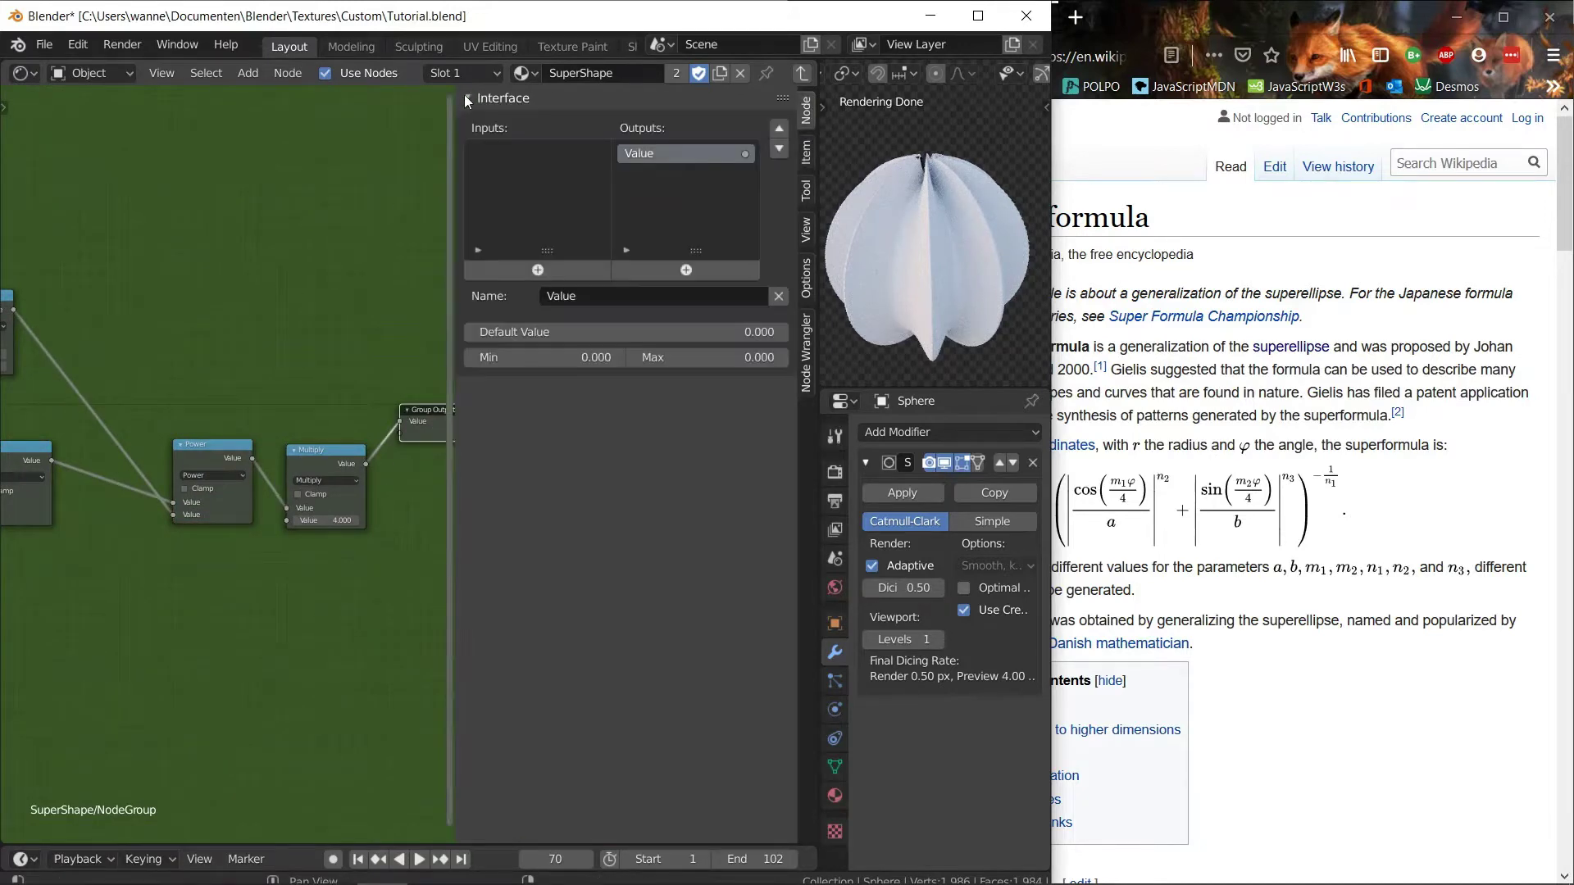
pyautogui.doubleClick(648, 152)
pyautogui.write('Radius')
pyautogui.press('Return')
# Expose the upper Multiply node's first value as a group input and name it Angle.
pyautogui.keyDown('ctrl'); pyautogui.scroll(5, 240, 338); pyautogui.keyUp('ctrl')
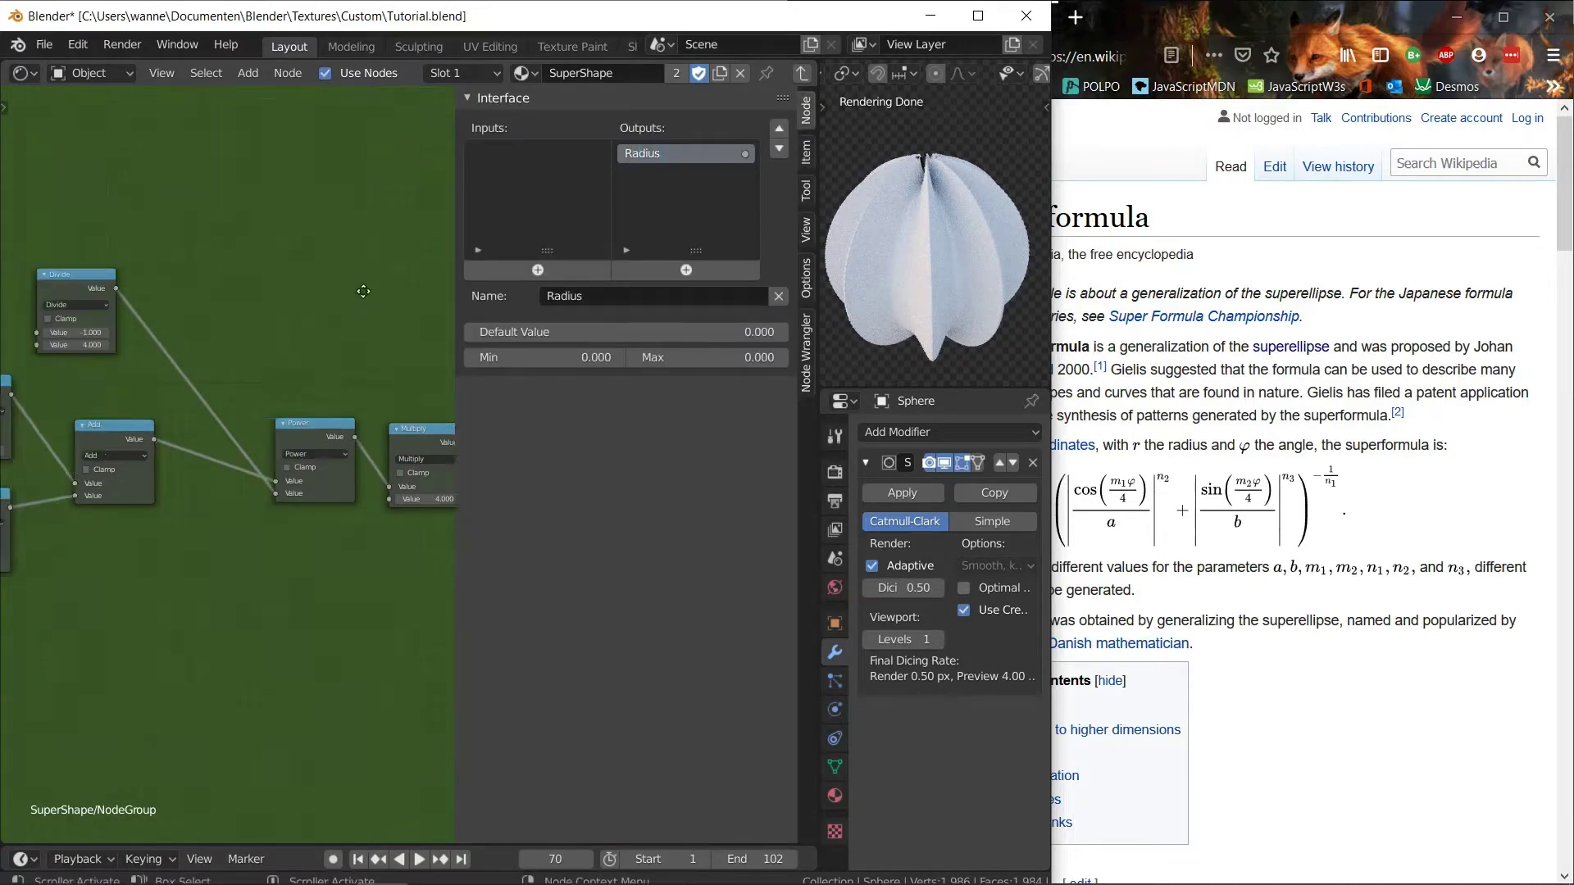
pyautogui.scroll(3, 176, 336)
pyautogui.moveTo(208, 237); pyautogui.dragTo(268, 293)
pyautogui.click(517, 154)
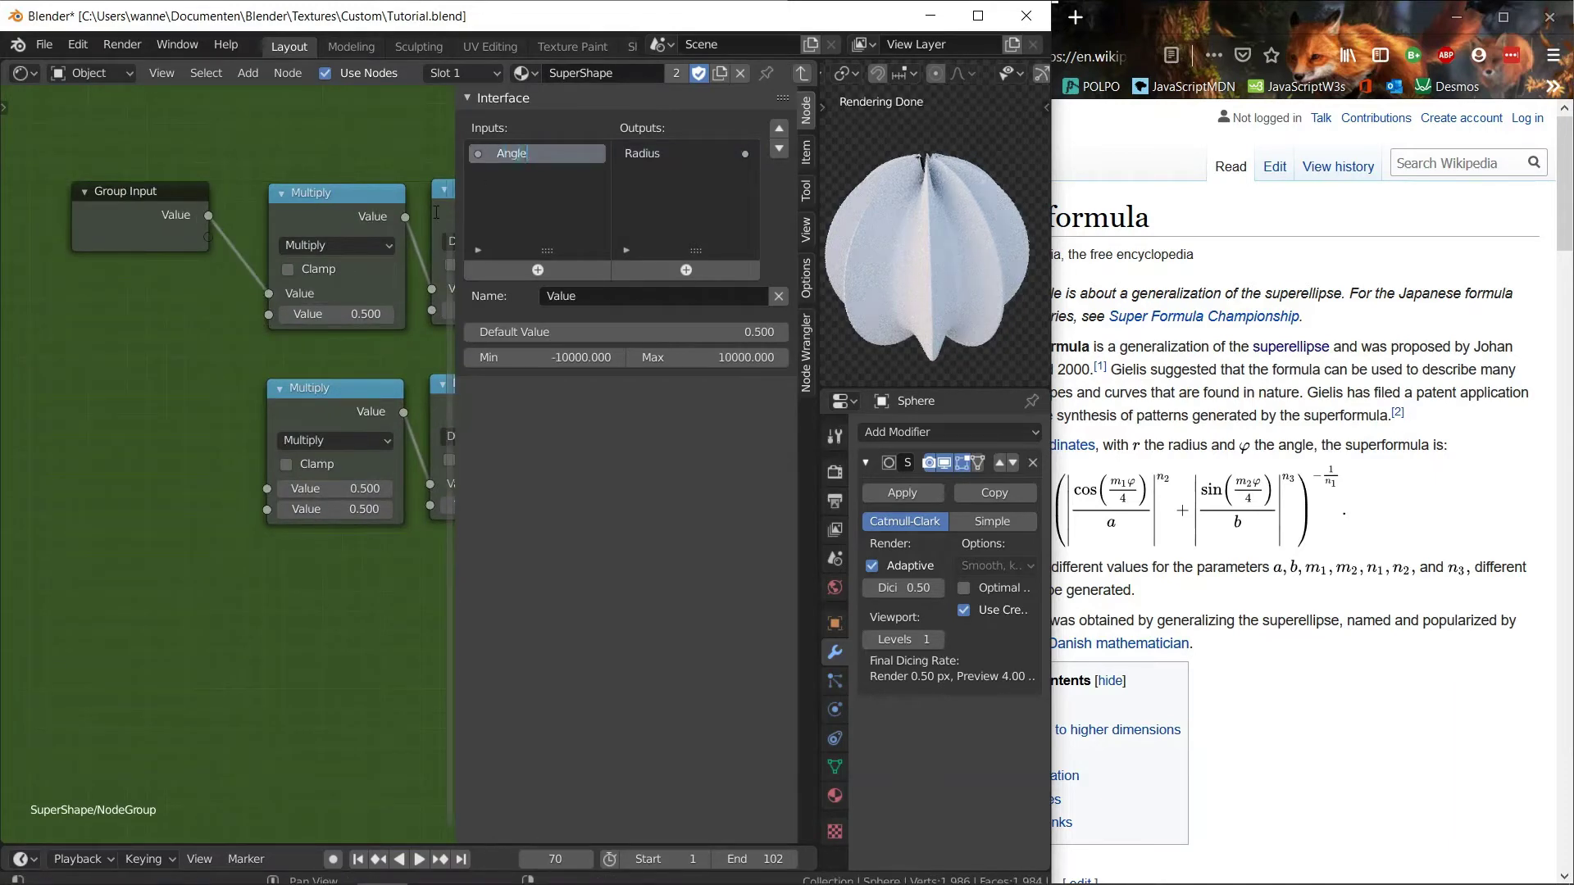
pyautogui.press('Return')
# Feed Angle into the lower Multiply node too, and expose both Multiply nodes' second values as inputs named m2 and m1.
pyautogui.moveTo(208, 216); pyautogui.dragTo(267, 488)
pyautogui.moveTo(208, 237)
pyautogui.mouseDown()
pyautogui.moveTo(268, 314)
pyautogui.moveTo(267, 509)
pyautogui.moveTo(208, 257)
pyautogui.mouseUp()
pyautogui.click(509, 174)
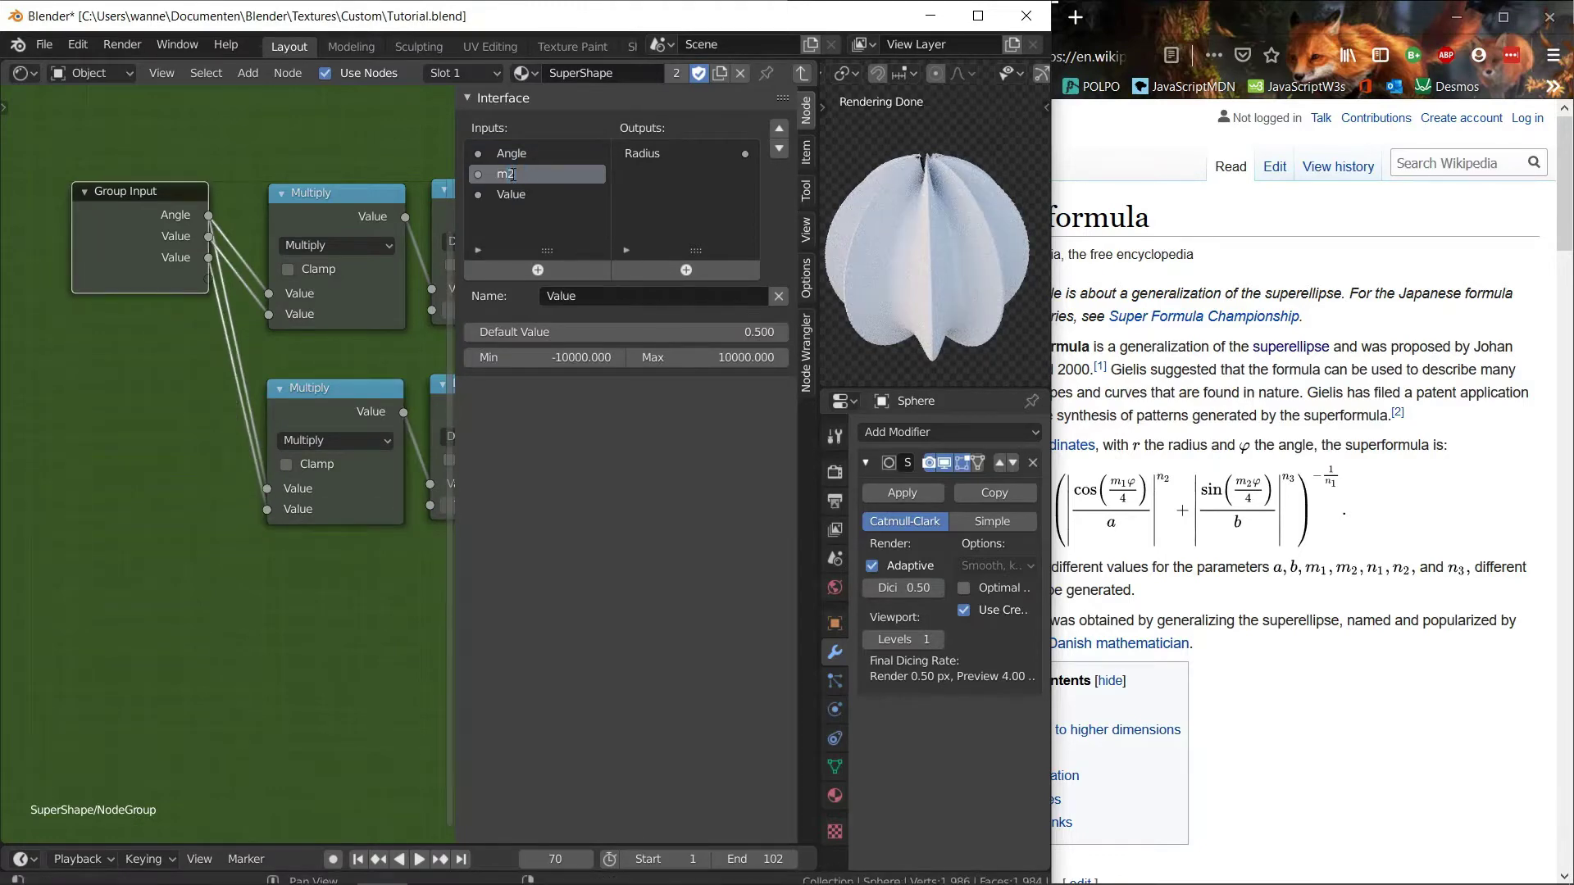
pyautogui.press('n')
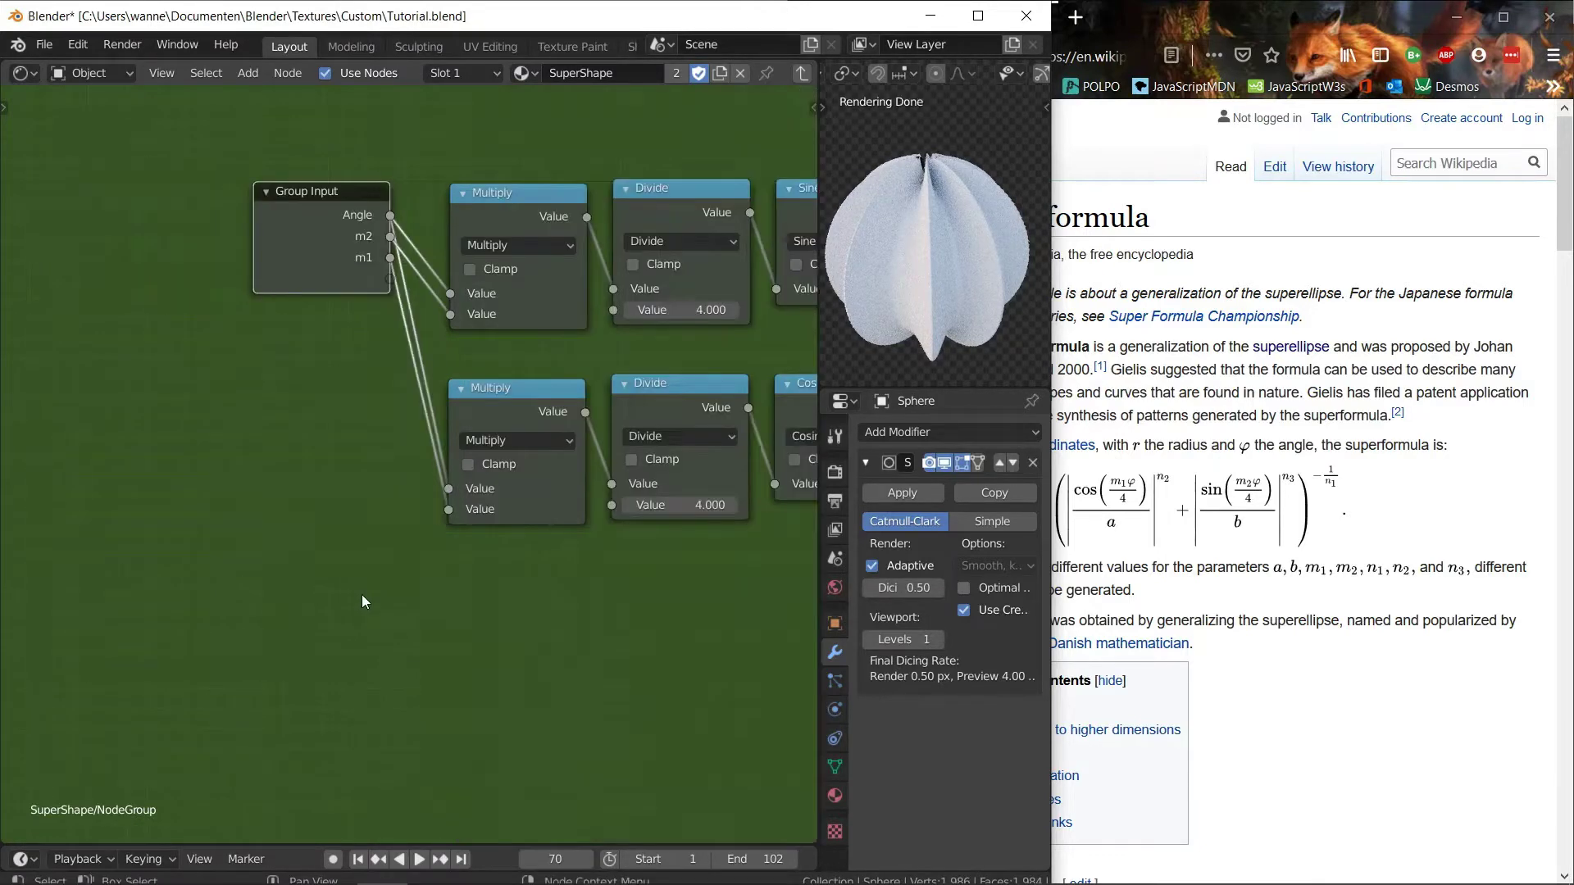
# Mirror the layout of all group nodes vertically so the cosine row sits above the sine row.
pyautogui.press('Home')
pyautogui.press('a')
pyautogui.press('s')
pyautogui.press('y')
pyautogui.click(582, 444)
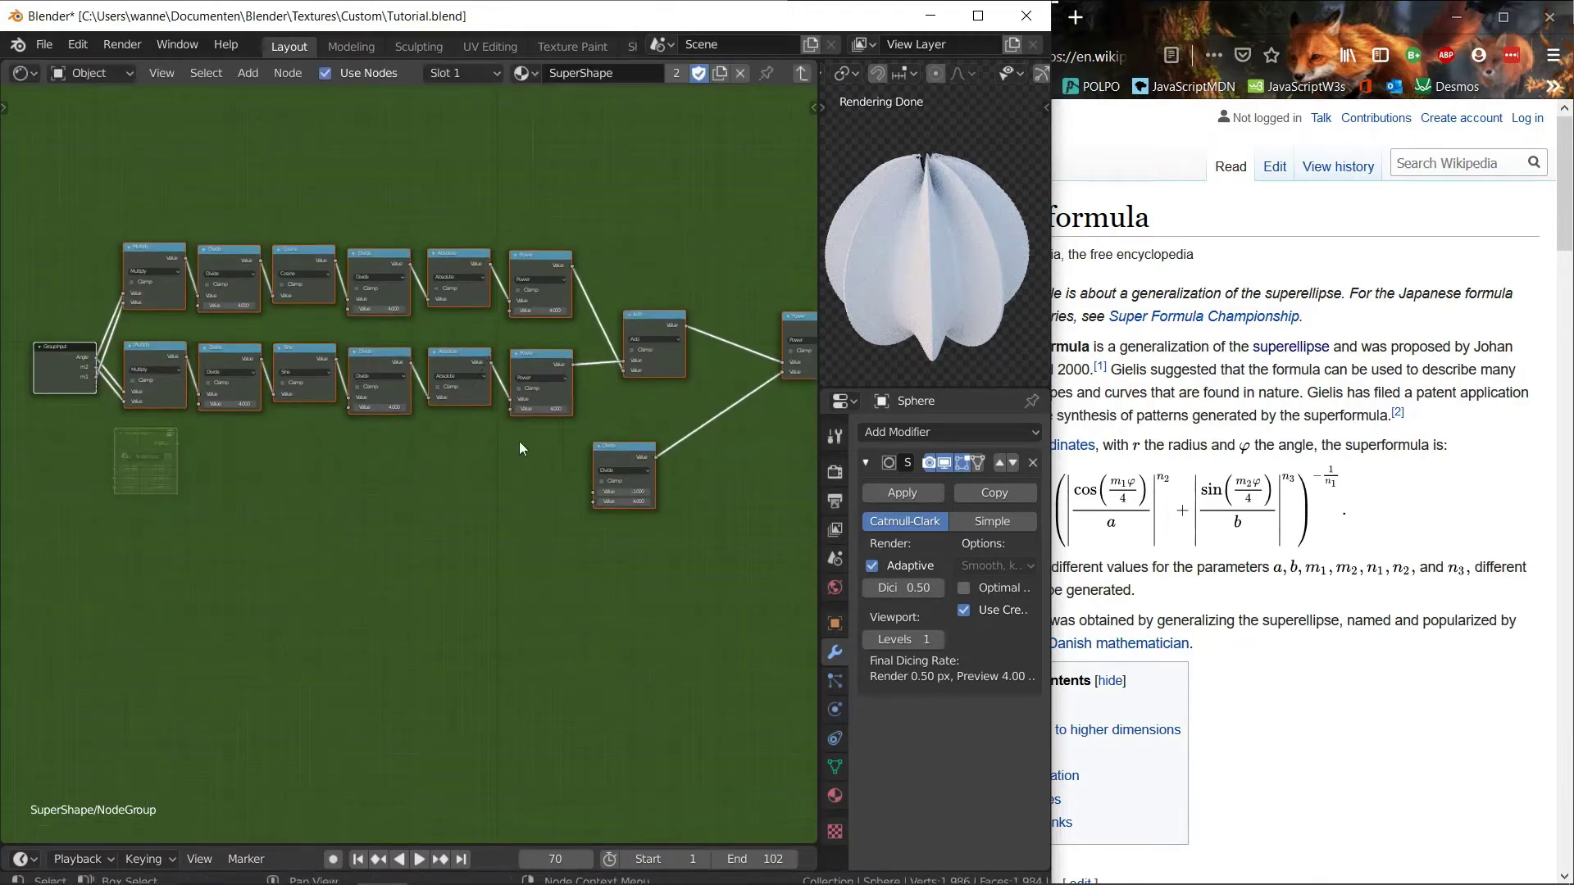
# Move the m1 input above m2 in the group's input list.
pyautogui.scroll(3, 238, 477)
pyautogui.moveTo(238, 477); pyautogui.dragTo(492, 638, button='middle')
pyautogui.scroll(3, 513, 606)
pyautogui.press('n')
pyautogui.click(778, 128)
# Expose the divisor of the Divide node after Cosine as a group input named a.
pyautogui.moveTo(116, 615); pyautogui.dragTo(302, 606, button='middle')
pyautogui.scroll(-6, 270, 530)
pyautogui.moveTo(270, 530); pyautogui.dragTo(125, 534, button='middle')
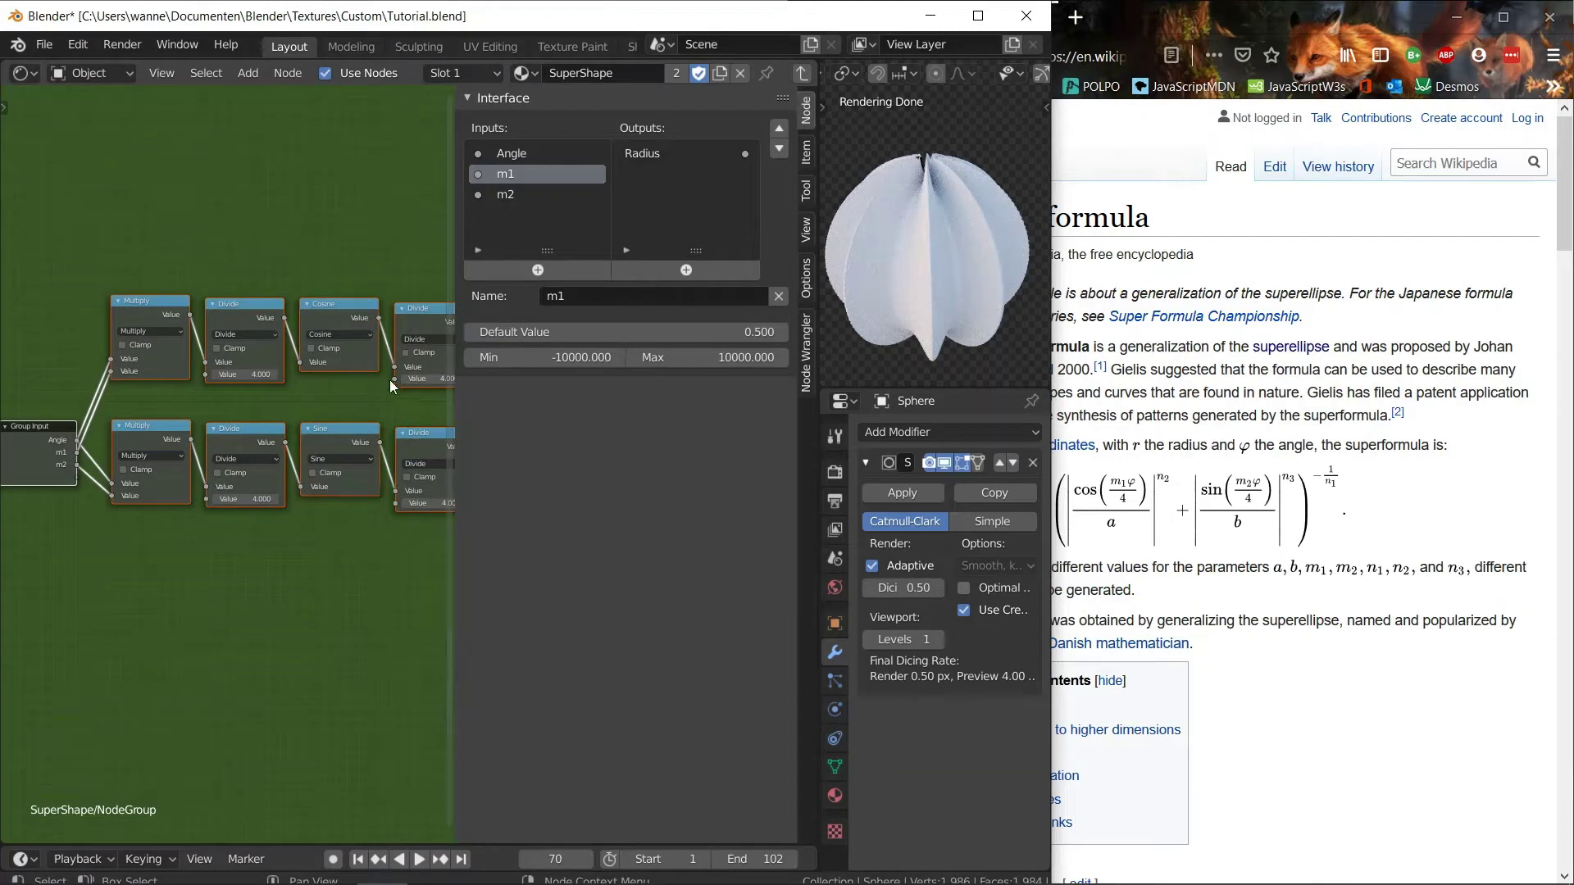
pyautogui.moveTo(92, 470); pyautogui.dragTo(80, 477)
pyautogui.doubleClick(520, 214)
pyautogui.write('b')
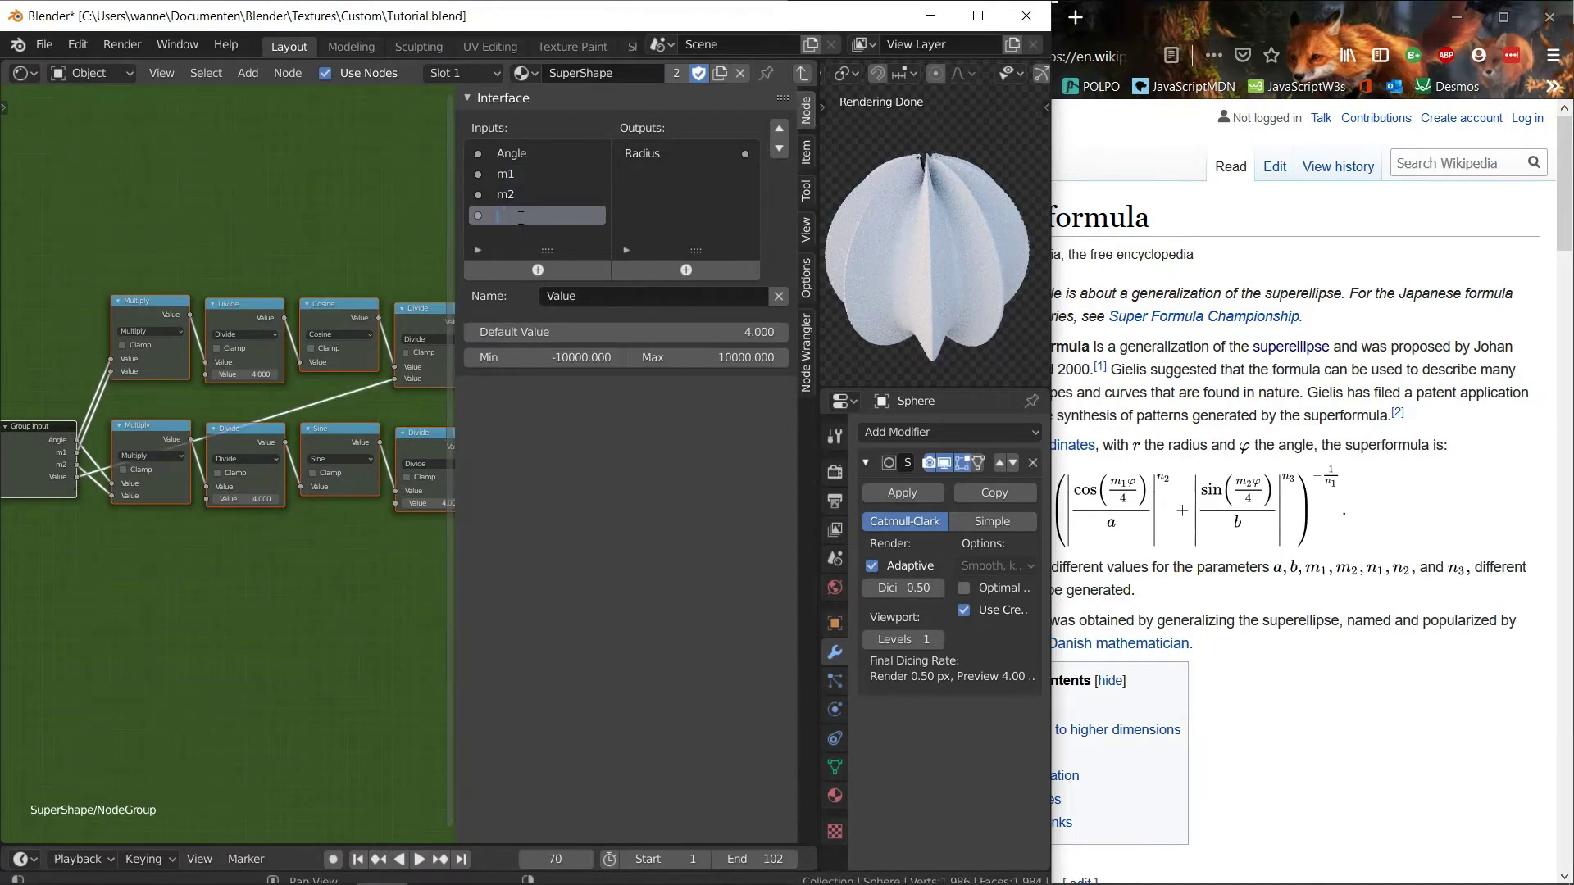
# Add a group input named b and link it to the lower Power node's exponent.
pyautogui.write('b')
pyautogui.press('Return')
pyautogui.scroll(-2, 132, 473)
pyautogui.moveTo(95, 478); pyautogui.dragTo(423, 490)
pyautogui.moveTo(422, 514); pyautogui.dragTo(323, 485, button='middle')
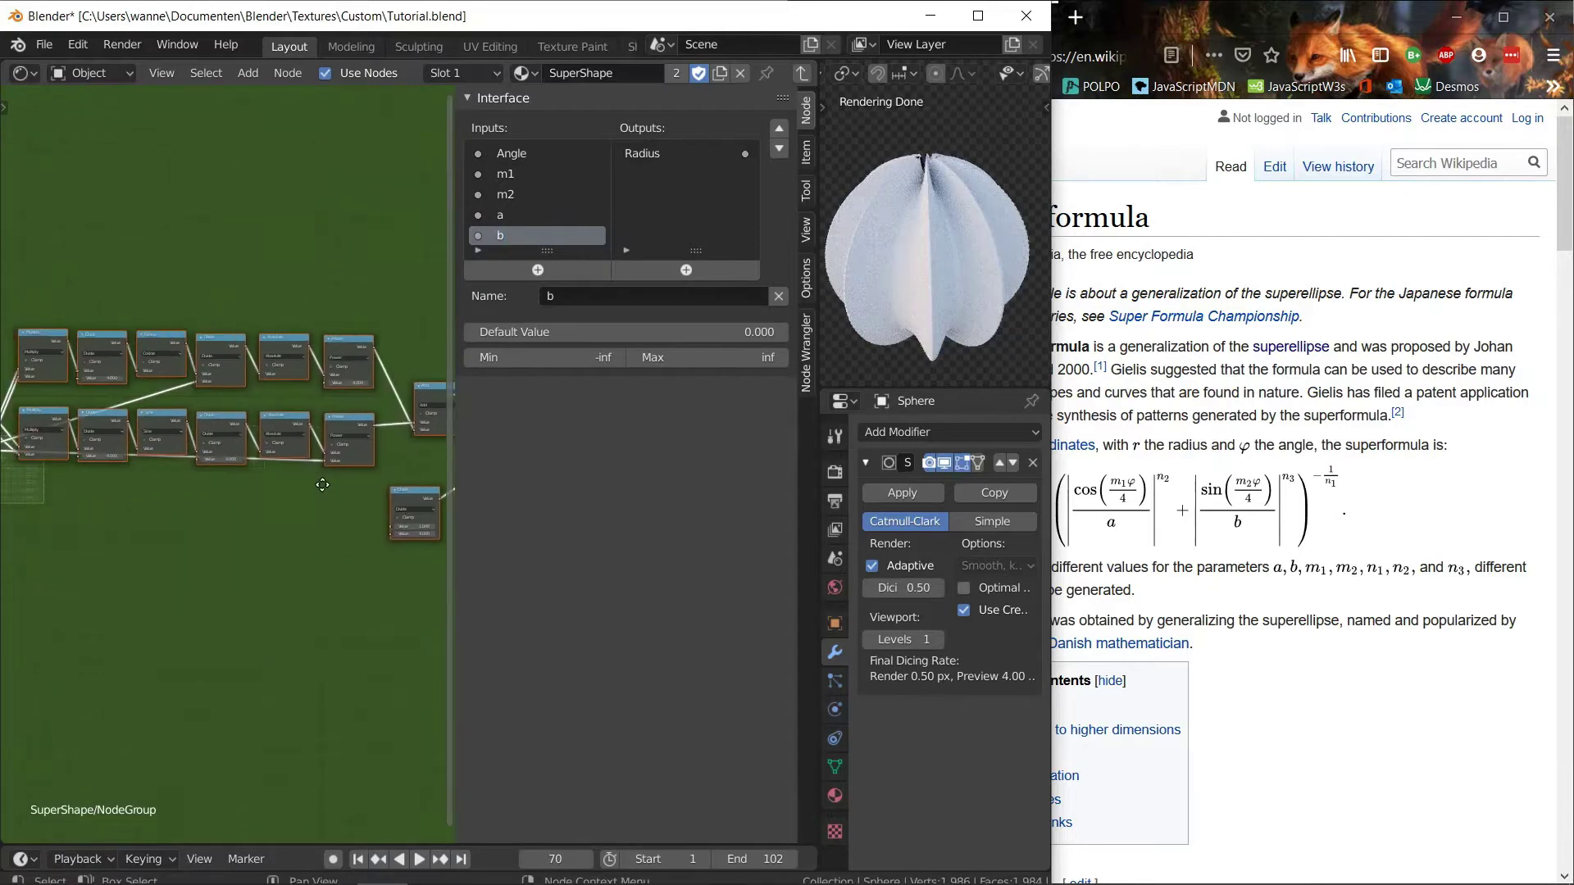
# Add further group inputs named n1, n2 and n3.
pyautogui.click(571, 273)
pyautogui.doubleClick(539, 238)
pyautogui.write('n1')
pyautogui.press('Return')
pyautogui.click(540, 269)
pyautogui.doubleClick(532, 235)
# Add a group input named Radius and move it to the start of the input list.
pyautogui.click(541, 270)
pyautogui.doubleClick(508, 235)
pyautogui.write('Ra')
pyautogui.click(778, 128)
pyautogui.click(778, 127)
pyautogui.click(777, 128)
pyautogui.click(778, 128)
pyautogui.click(778, 128)
pyautogui.click(778, 128)
# Connect the Radius input to the final Multiply node's free value and add reroute points on that link.
pyautogui.scroll(5, 353, 304)
pyautogui.moveTo(435, 369); pyautogui.dragTo(335, 373, button='middle')
pyautogui.scroll(-6, 116, 363)
pyautogui.moveTo(117, 363); pyautogui.dragTo(224, 359, button='middle')
pyautogui.moveTo(70, 466); pyautogui.dragTo(33, 444)
pyautogui.click(299, 434)
pyautogui.keyDown('alt'); pyautogui.keyDown('shift'); pyautogui.moveTo(364, 435); pyautogui.dragTo(354, 410, button='right'); pyautogui.keyUp('shift'); pyautogui.keyUp('alt')
pyautogui.click(246, 456)
pyautogui.scroll(8, 332, 449)
pyautogui.click(298, 148)
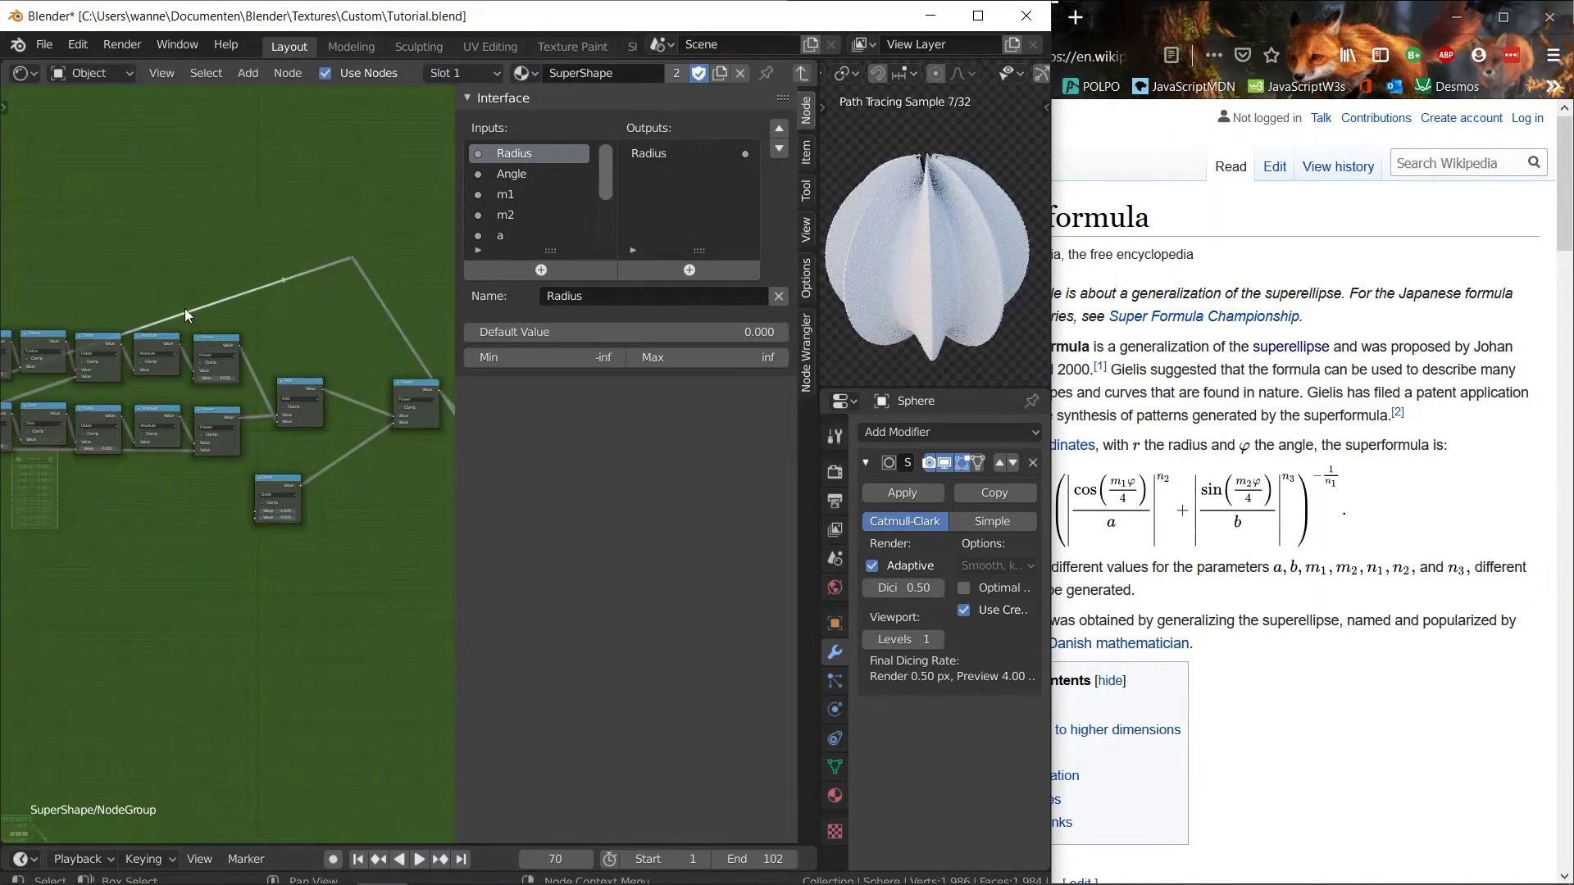
# Move the reroute points so the Radius link runs above the rows of math nodes.
pyautogui.press('g')
pyautogui.click(41, 272)
pyautogui.scroll(-3, 100, 328)
pyautogui.moveTo(100, 335); pyautogui.dragTo(238, 337, button='middle')
pyautogui.press('g')
pyautogui.click(214, 322)
# Connect n1 to the -1 Divide node's divisor, n2 to the upper Power exponent and n3 to the lower Power exponent.
pyautogui.scroll(6, 214, 450)
pyautogui.moveTo(402, 528); pyautogui.dragTo(271, 538, button='middle')
pyautogui.press('n')
pyautogui.scroll(-6, 359, 539)
pyautogui.click(977, 15)
pyautogui.scroll(7, 337, 544)
pyautogui.hotkey('alt', 'Tab')
pyautogui.hotkey('alt', 'Tab')
pyautogui.moveTo(70, 479); pyautogui.dragTo(927, 627)
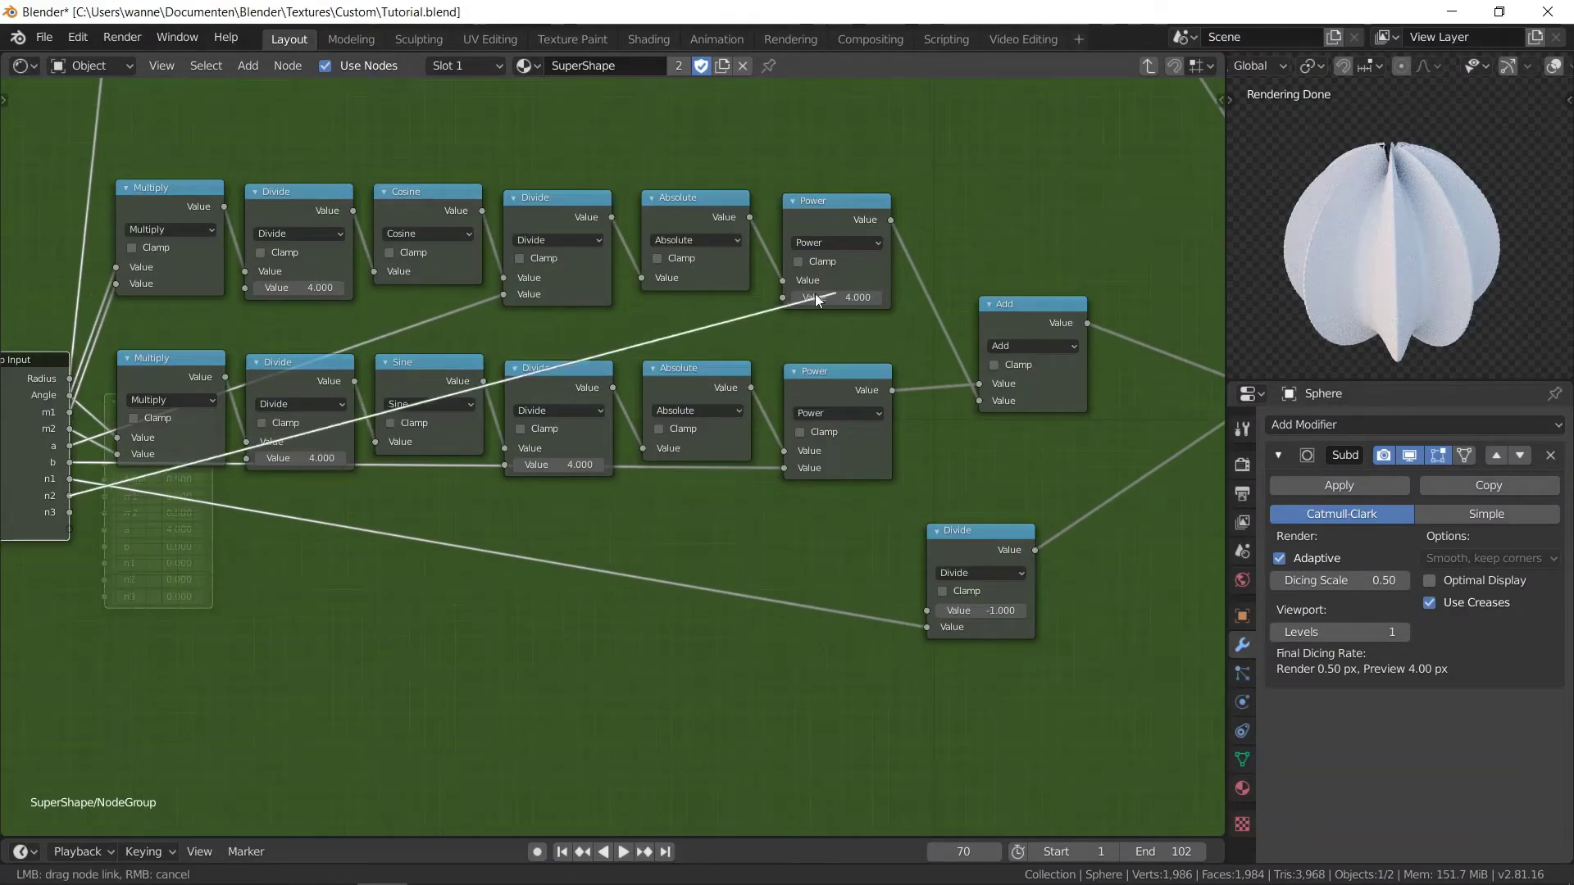
pyautogui.moveTo(790, 298); pyautogui.dragTo(783, 298)
pyautogui.moveTo(70, 513); pyautogui.dragTo(784, 468)
pyautogui.press('Home')
# Leave the node group and place its node above the existing SuperFormula nodes.
pyautogui.press('Tab')
pyautogui.scroll(-6, 614, 425)
pyautogui.moveTo(596, 381); pyautogui.dragTo(360, 603)
pyautogui.scroll(6, 538, 574)
pyautogui.moveTo(537, 574); pyautogui.dragTo(889, 125, button='middle')
pyautogui.scroll(4, 637, 316)
pyautogui.moveTo(478, 180); pyautogui.dragTo(464, 241)
# Rename the new node group to SuperShape in the file's node group data, and return to the Layout workspace.
pyautogui.click(351, 38)
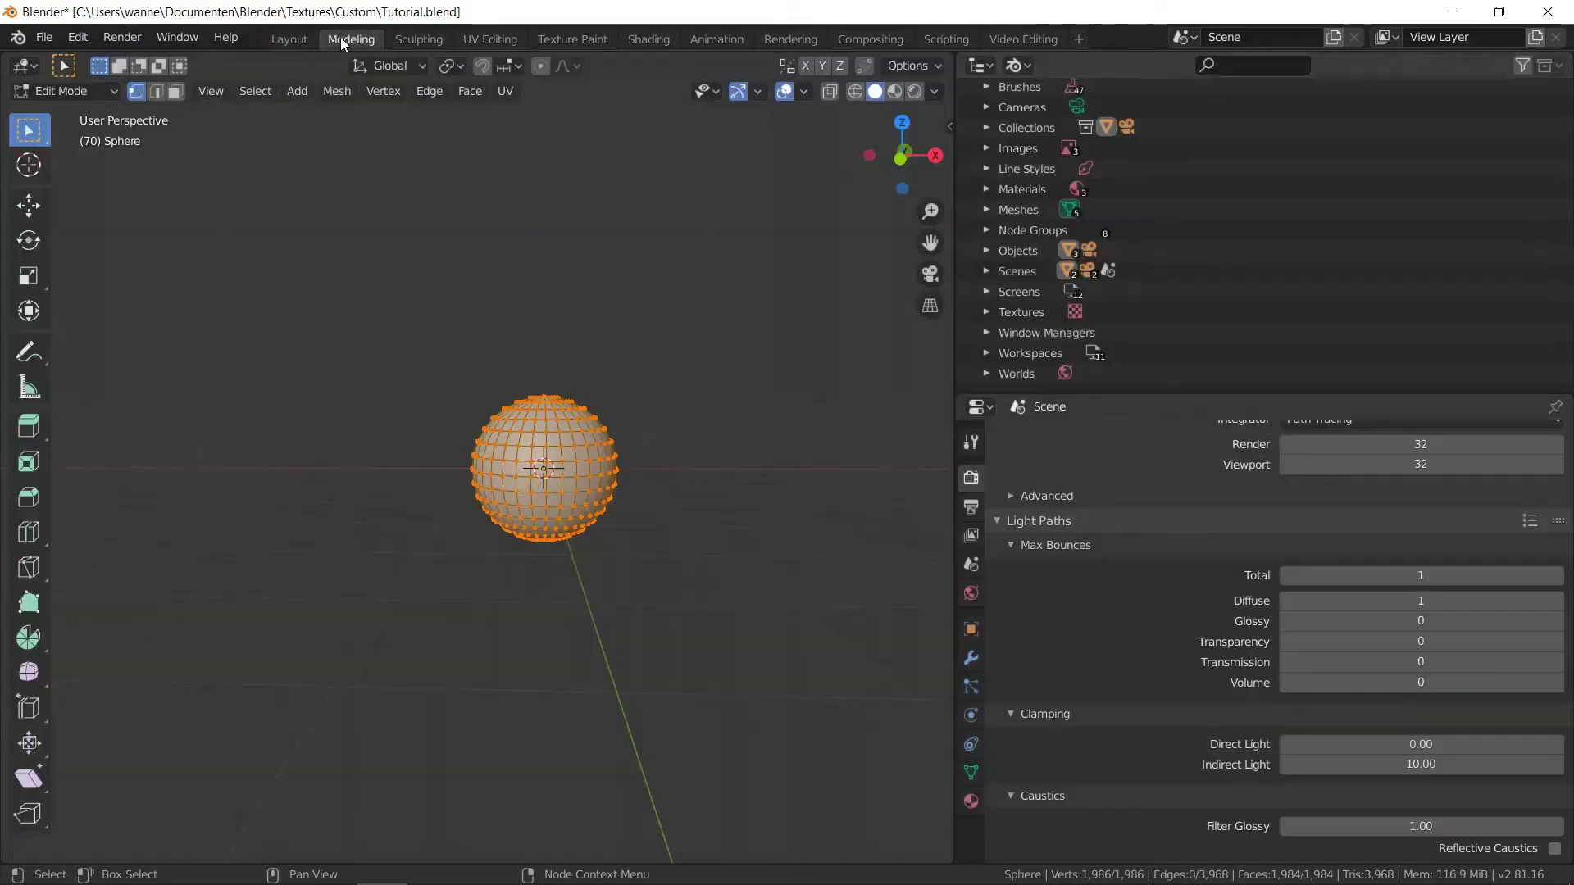
pyautogui.click(987, 225)
pyautogui.scroll(-3, 1033, 230)
pyautogui.click(1078, 295)
pyautogui.doubleClick(1076, 235)
pyautogui.write('Su')
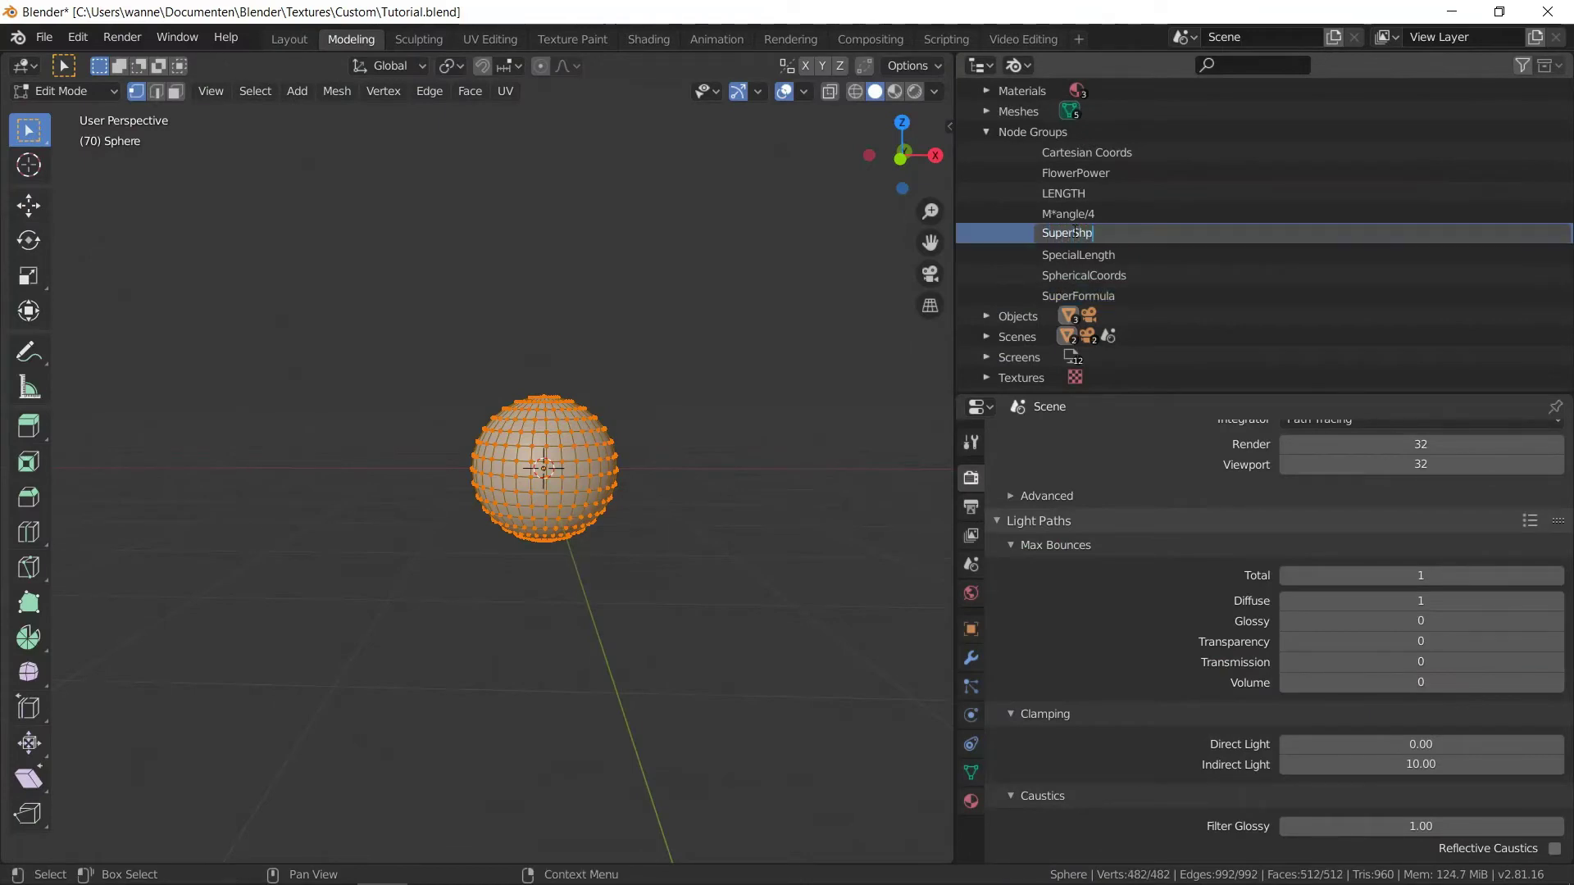
pyautogui.write('perShape')
pyautogui.press('Return')
pyautogui.click(289, 39)
# Delete the two old SuperFormula nodes and the Add node that combined them.
pyautogui.scroll(-3, 606, 451)
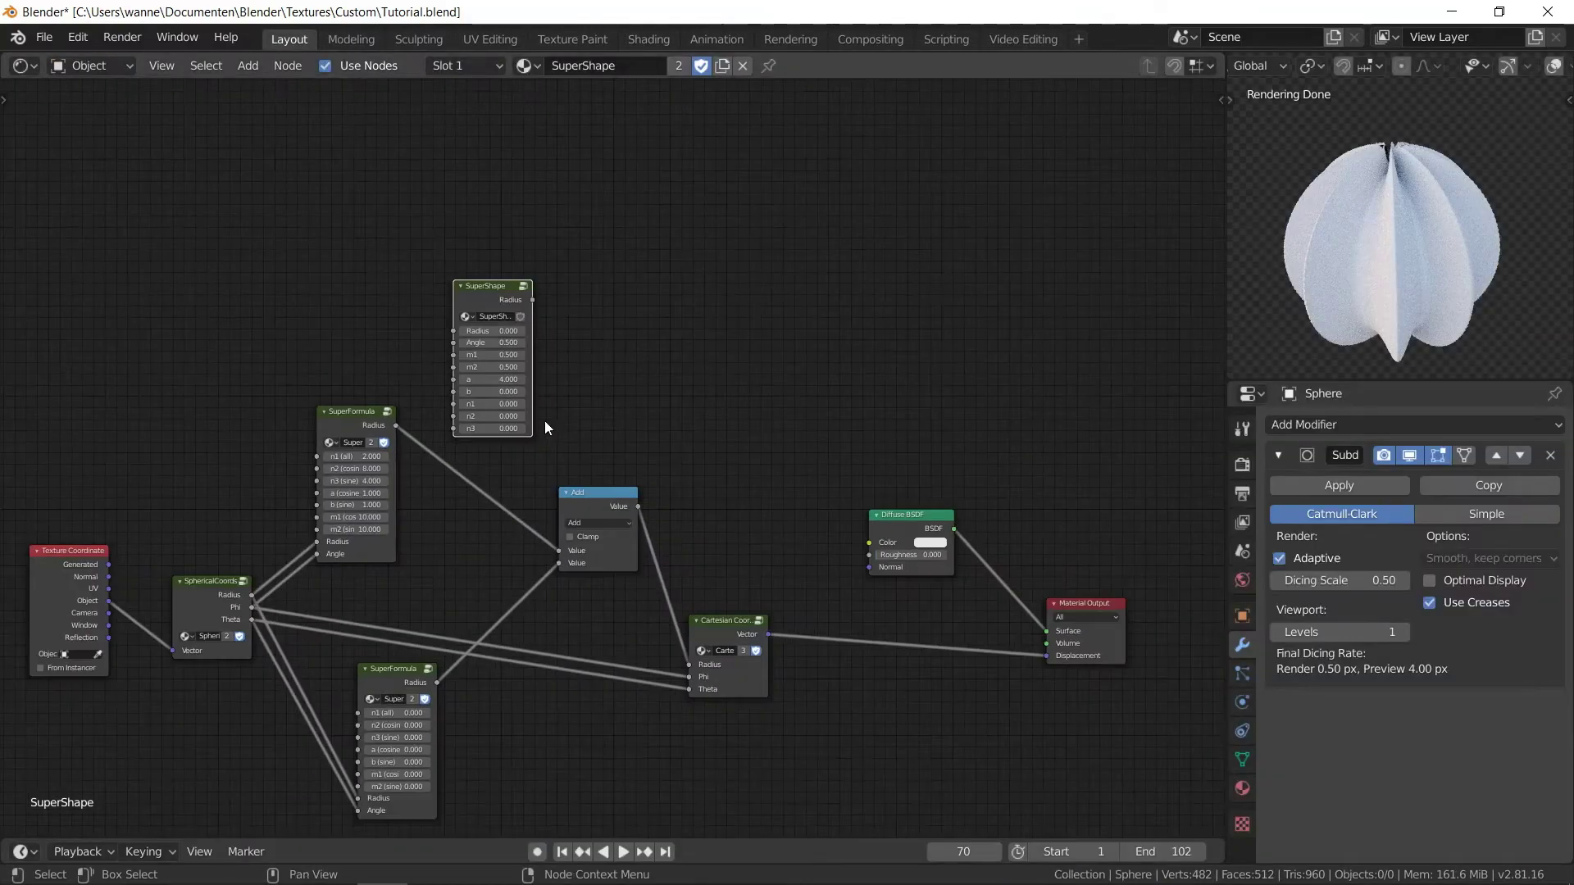
pyautogui.moveTo(557, 420); pyautogui.dragTo(563, 388, button='middle')
pyautogui.click(352, 381)
pyautogui.press('Delete')
pyautogui.click(370, 636)
pyautogui.press('Delete')
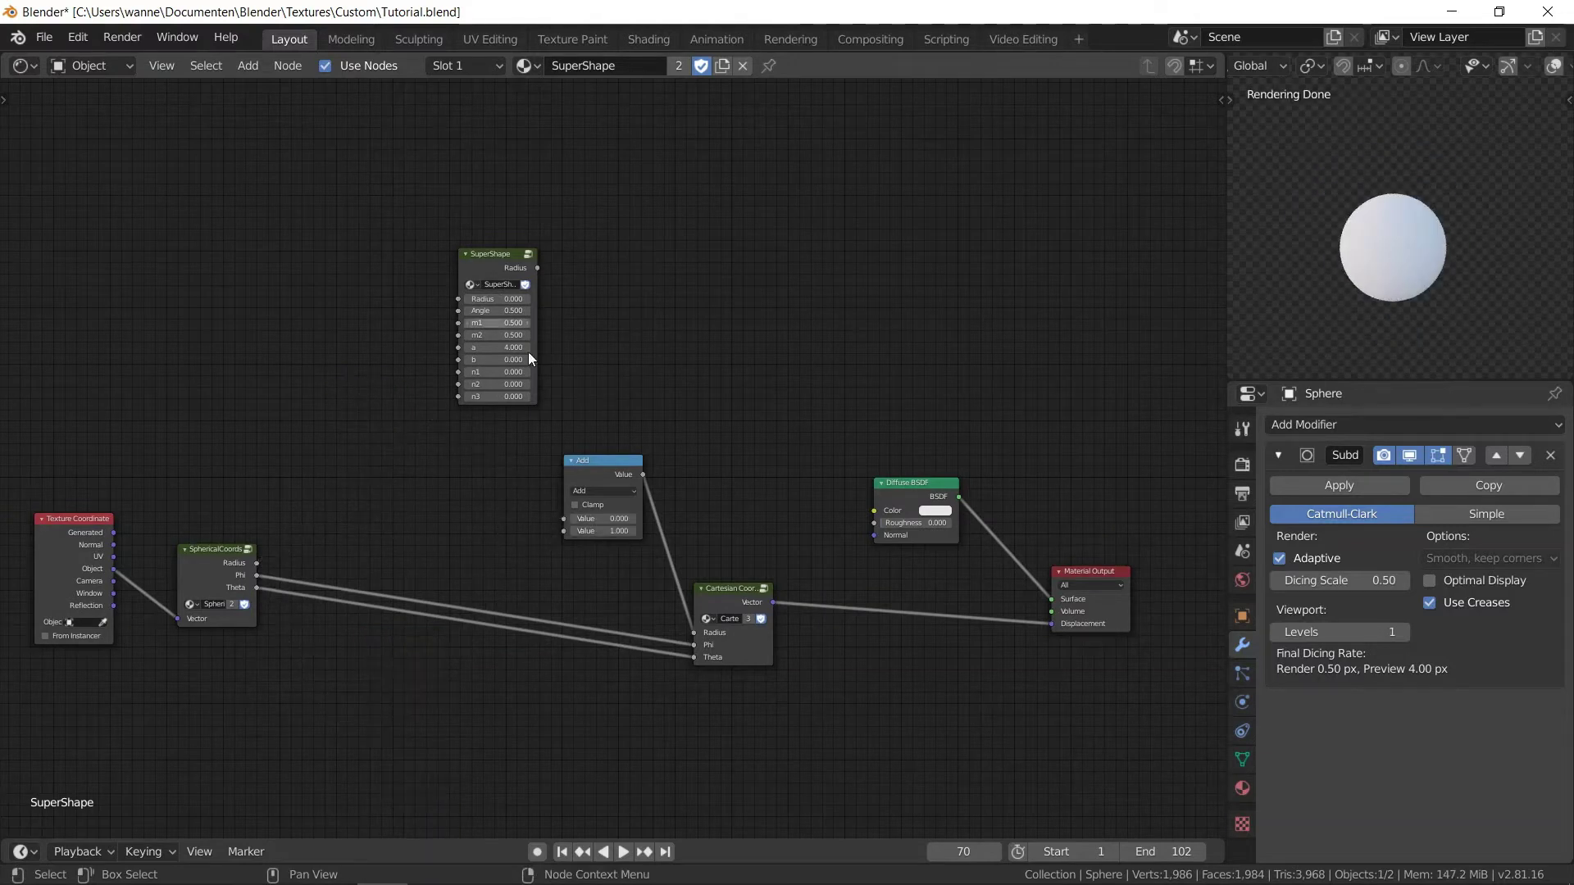
pyautogui.click(590, 459)
pyautogui.press('Delete')
# Move SuperShape between the coordinate nodes and feed its Radius and Angle from SphericalCoords' Radius and Phi.
pyautogui.moveTo(492, 264); pyautogui.dragTo(373, 399)
pyautogui.scroll(3, 185, 528)
pyautogui.moveTo(173, 546); pyautogui.dragTo(363, 470, button='middle')
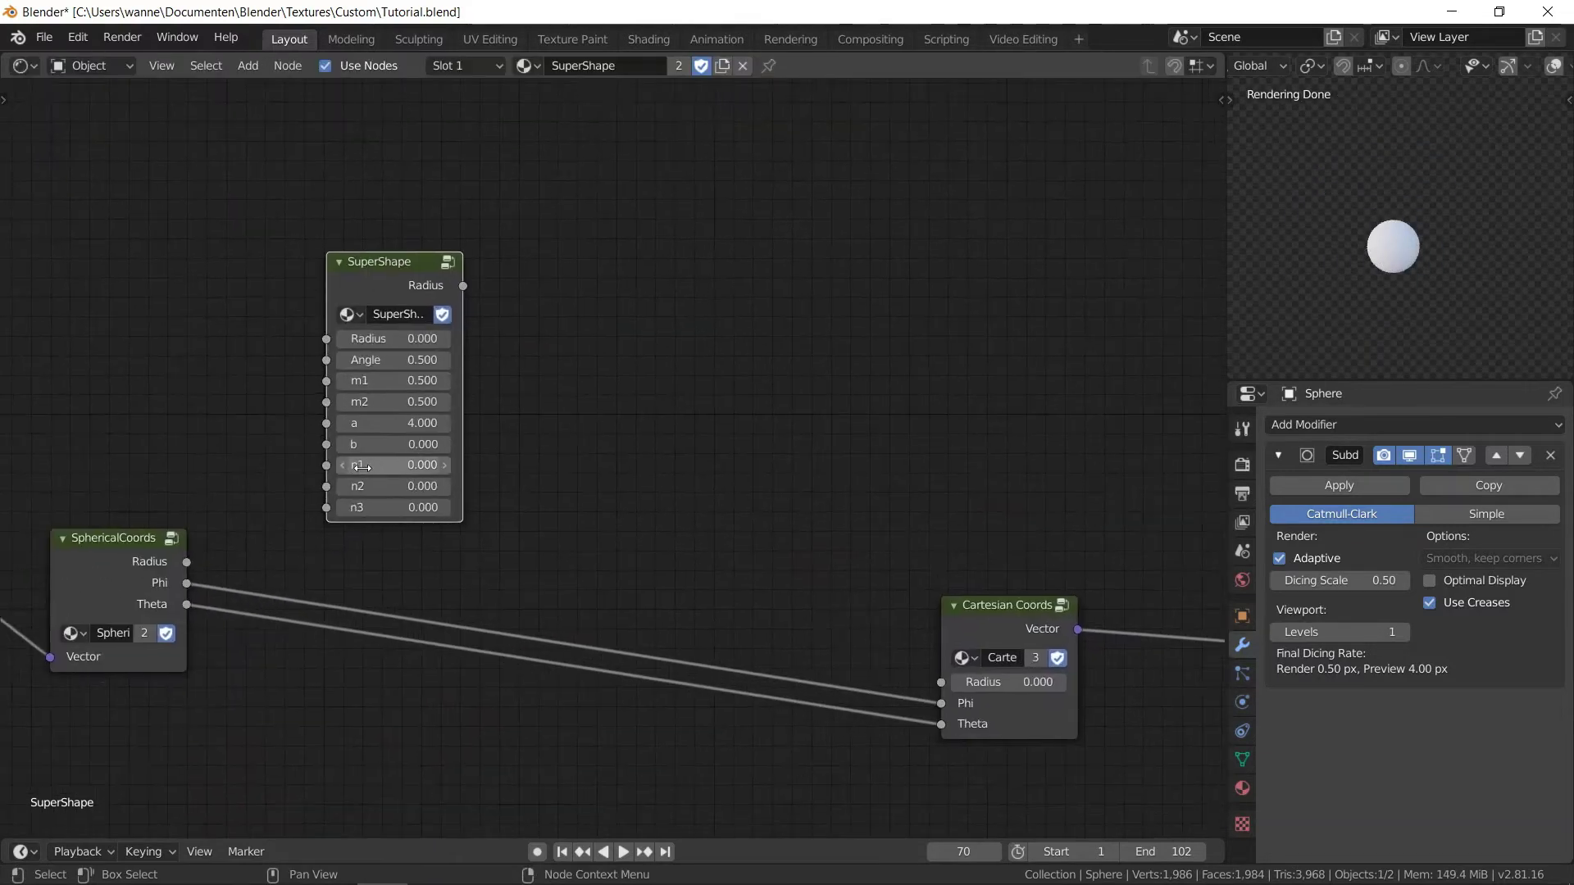
pyautogui.moveTo(186, 562); pyautogui.dragTo(333, 336)
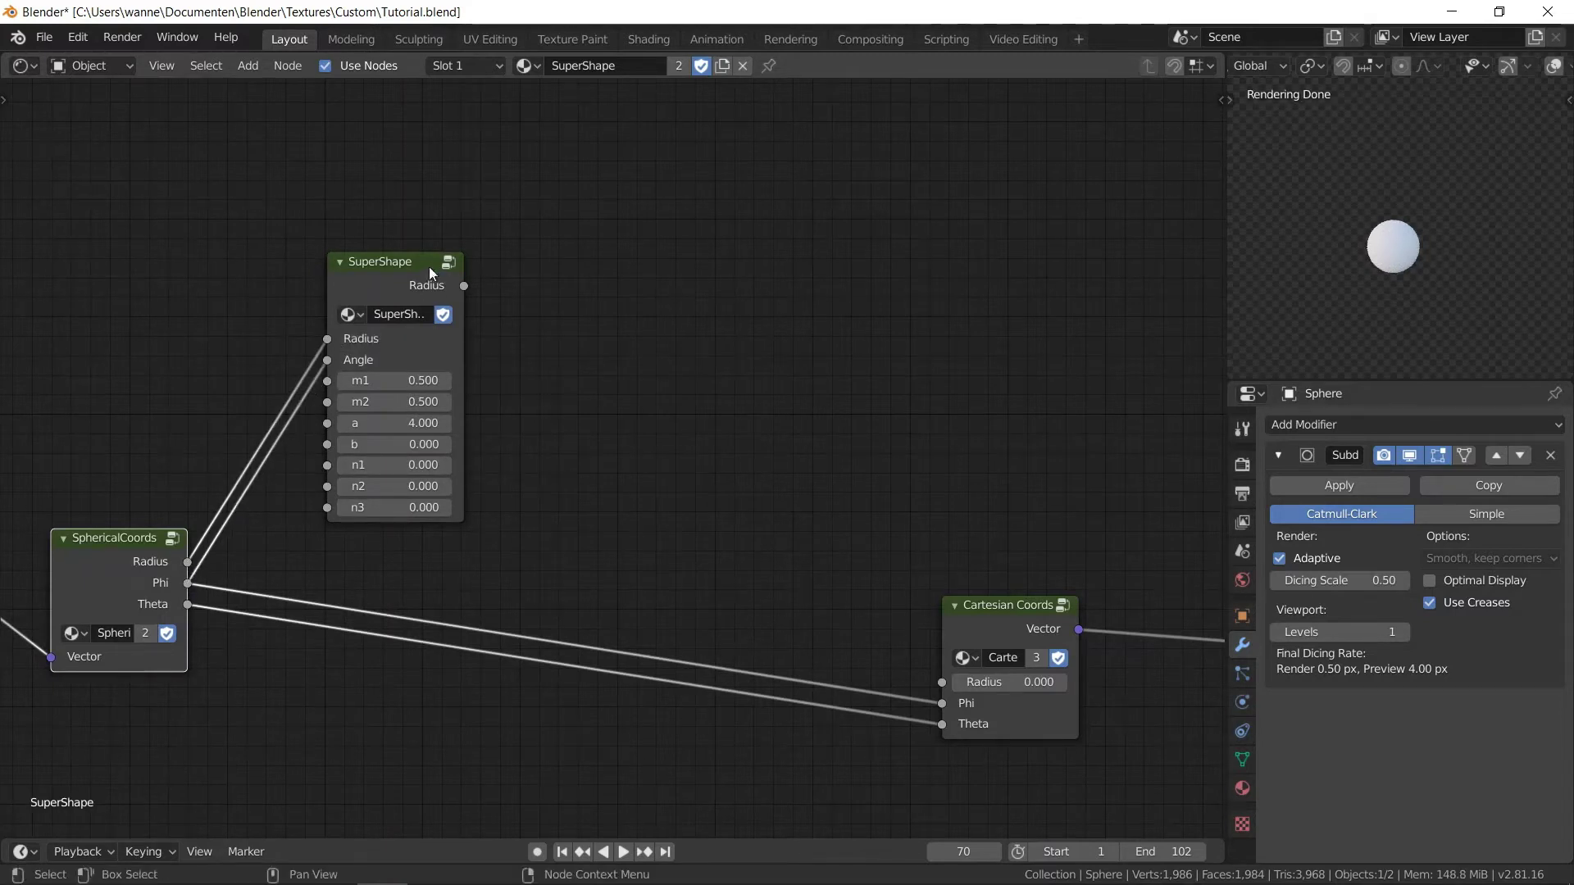
# Reposition the SuperShape node slightly and connect its Radius output to the Radius input of Cartesian Coords.
pyautogui.moveTo(426, 267); pyautogui.dragTo(479, 307)
pyautogui.moveTo(856, 660); pyautogui.dragTo(941, 682)
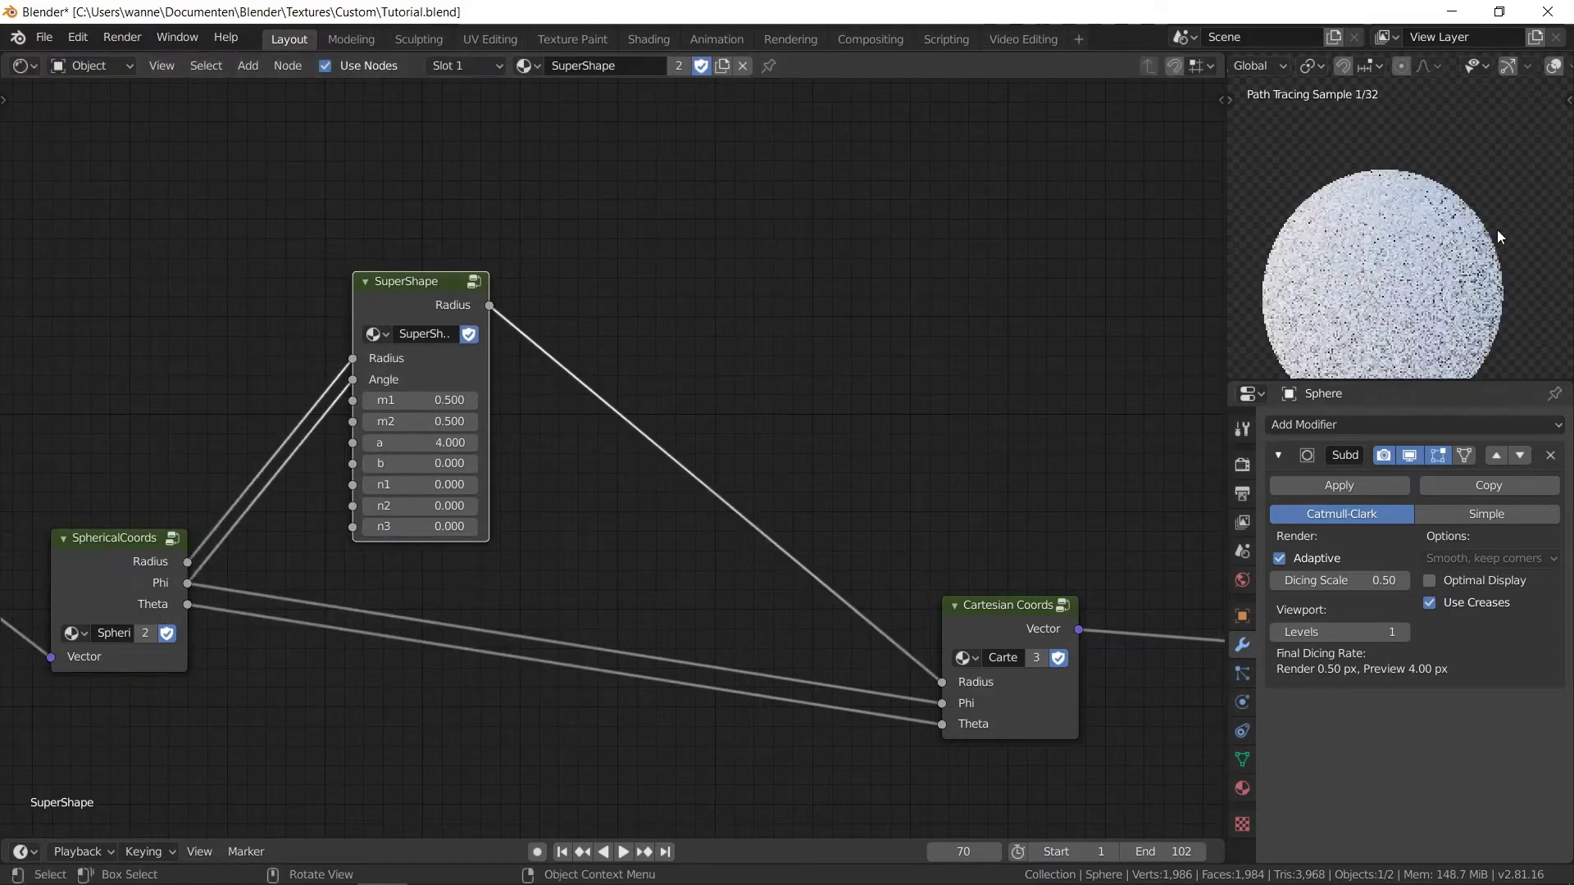
# Look up the triangle example in Wikipedia's 2D plots and set SuperShape's m1 and m2 to 3.
pyautogui.hotkey('alt', 'Tab')
pyautogui.scroll(-9, 1158, 430)
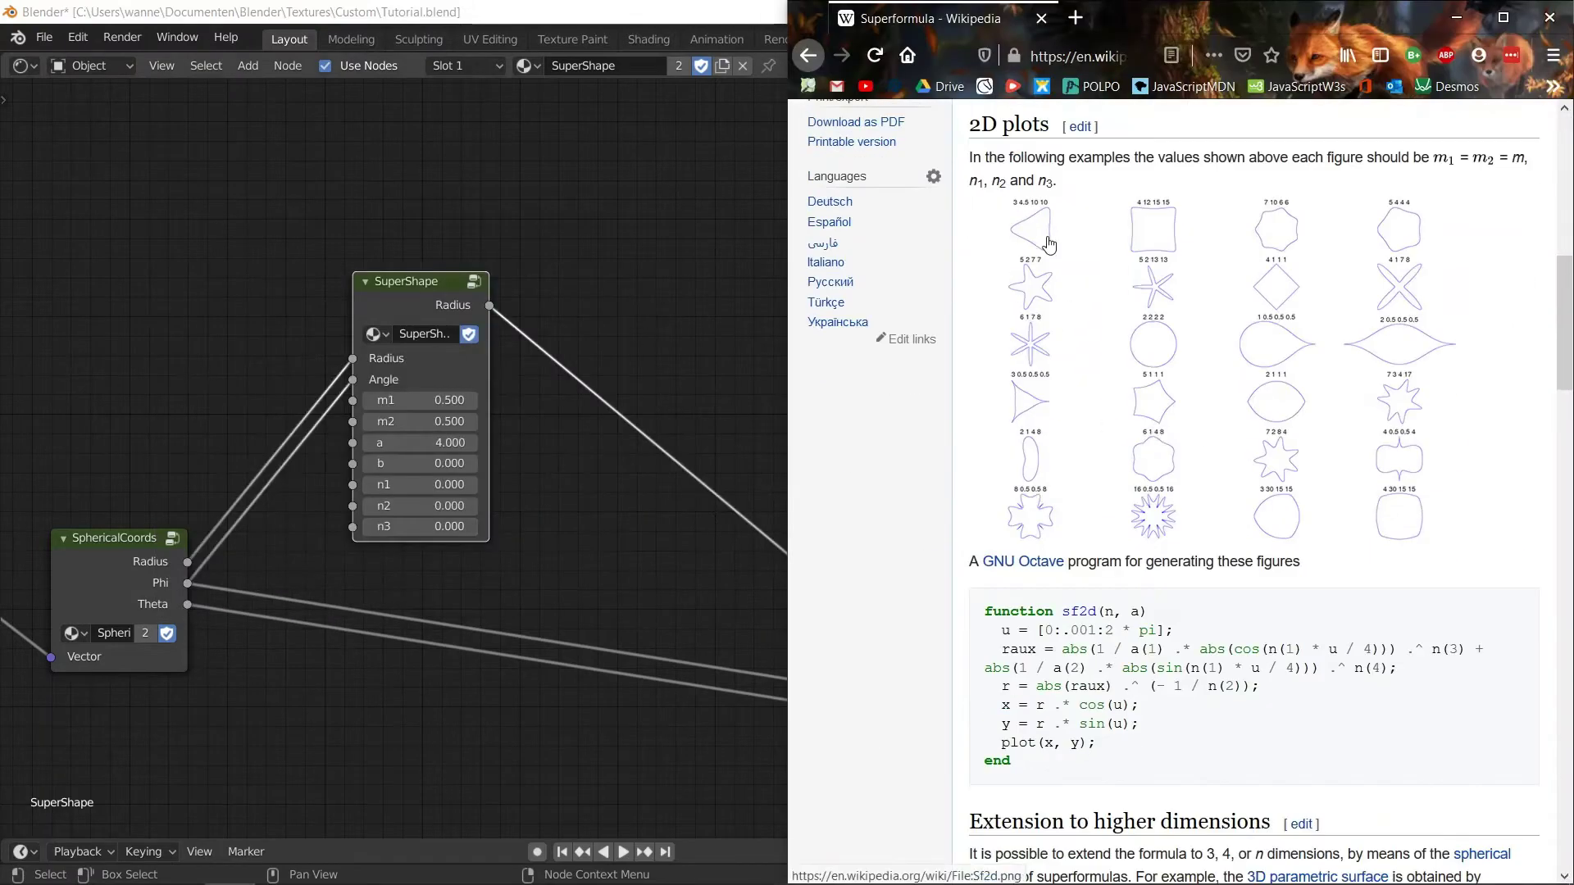
pyautogui.scroll(1, 1312, 270)
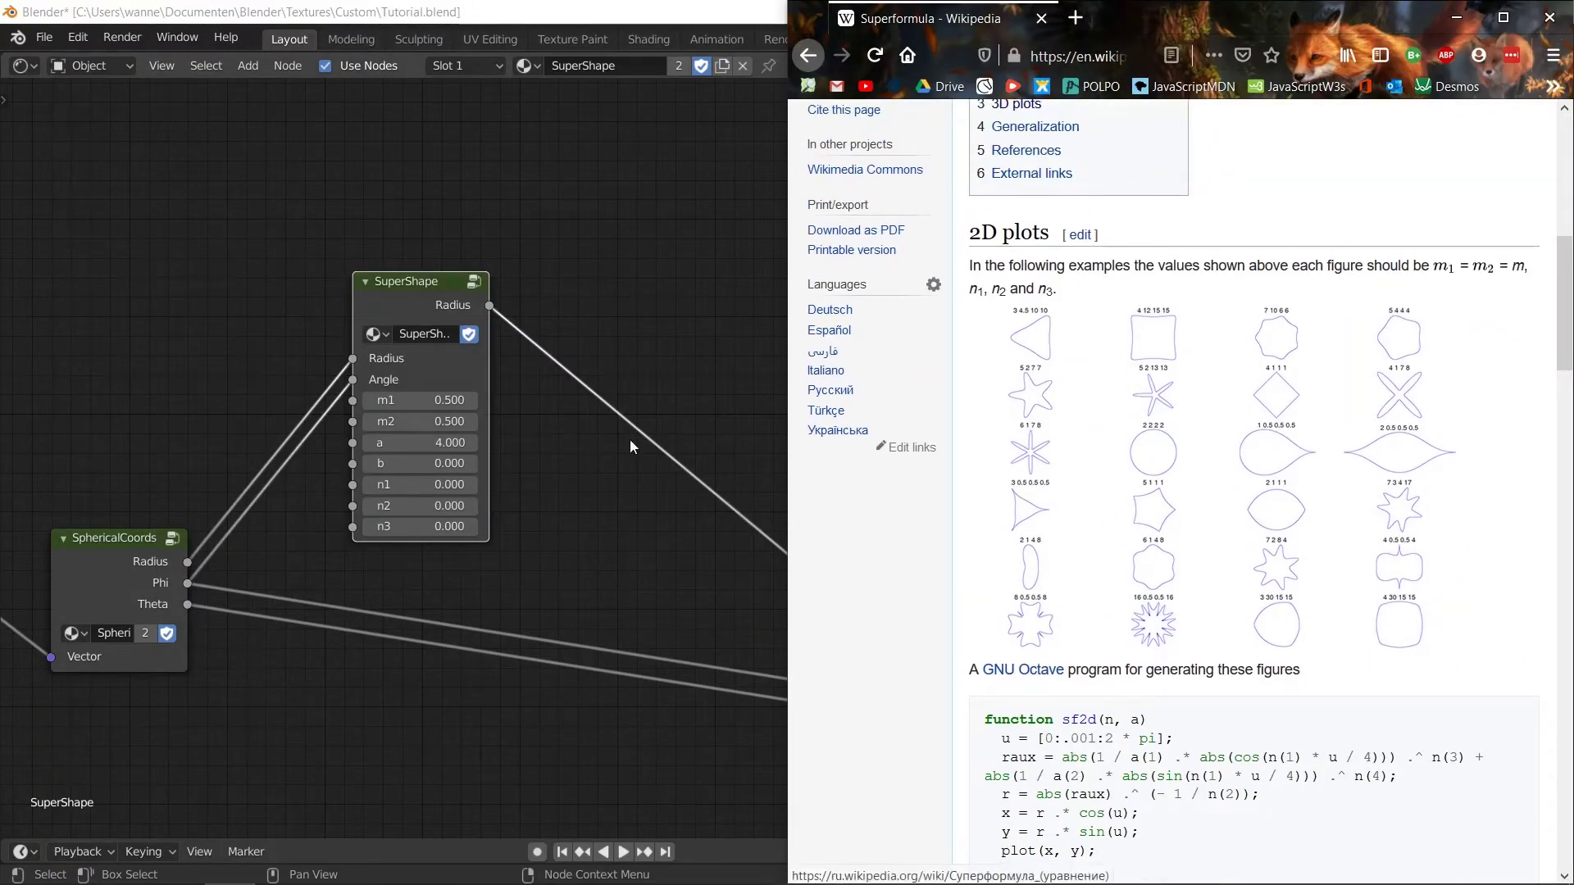
pyautogui.click(421, 408)
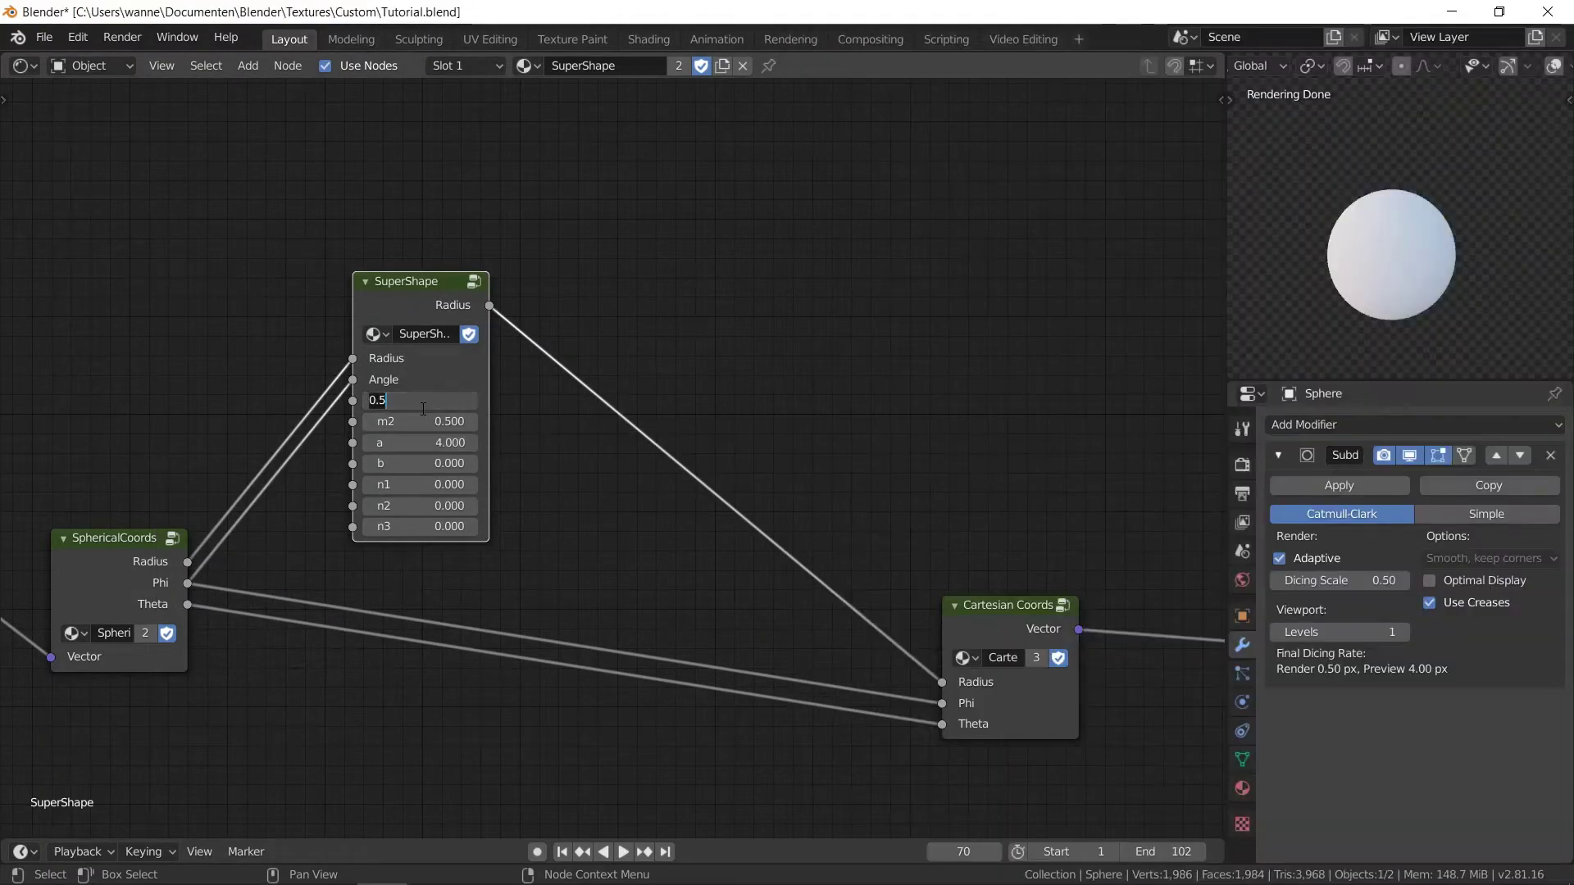
pyautogui.click(443, 422)
pyautogui.write('3')
# Set SuperShape's a and b values to 1.
pyautogui.hotkey('alt', 'Tab')
pyautogui.hotkey('alt', 'Tab')
pyautogui.click(432, 443)
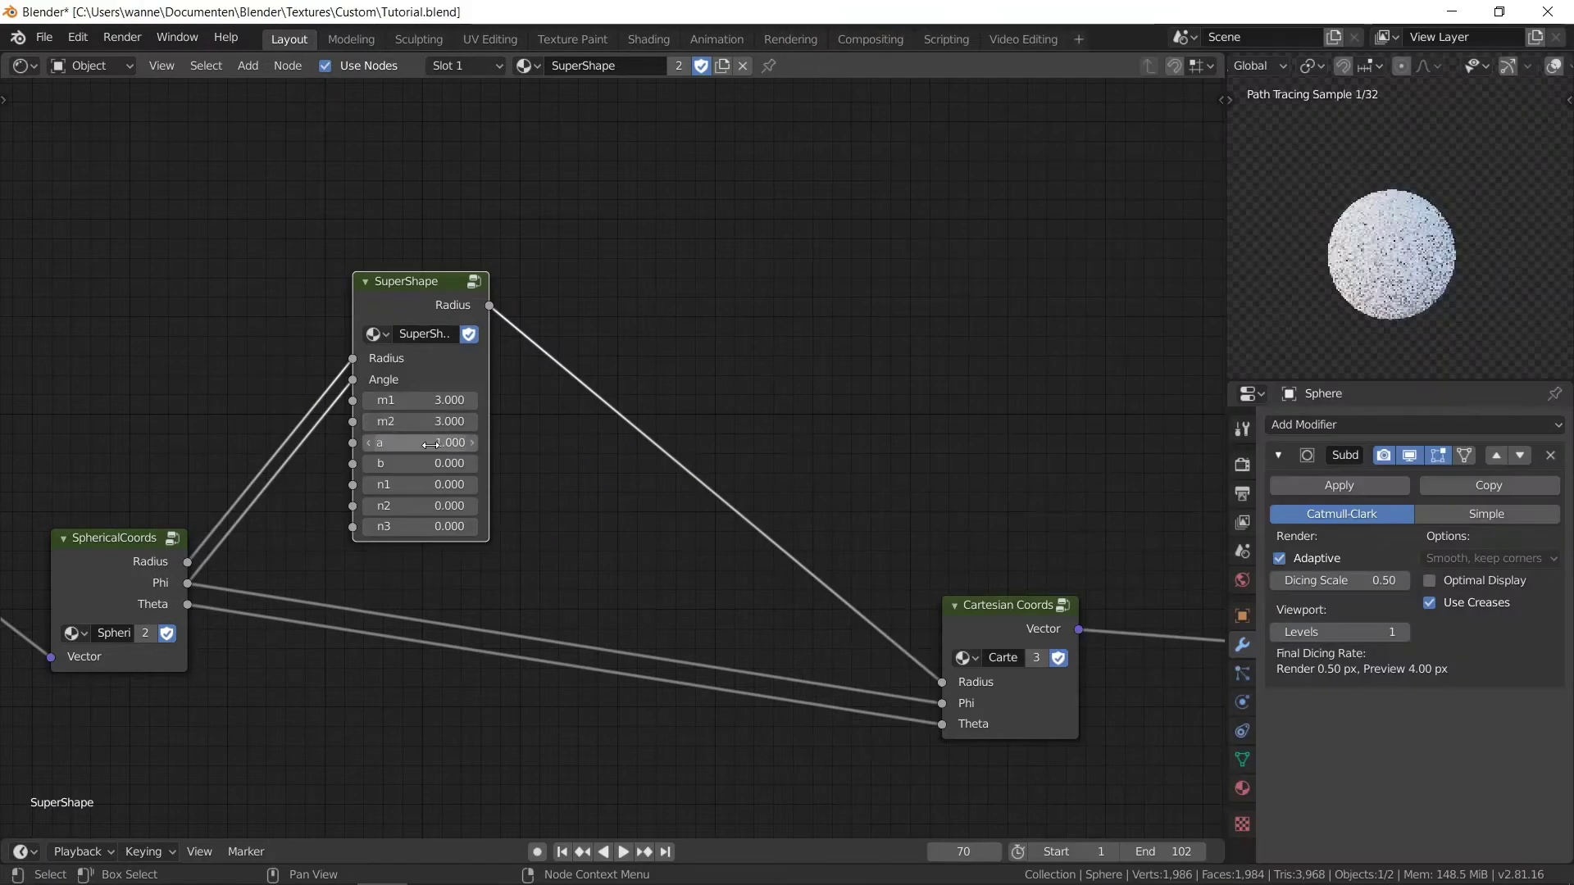
# Following the triangle plot's parameters, set SuperShape's n1 to 4.5 and both n2 and n3 to 10.
pyautogui.hotkey('alt', 'Tab')
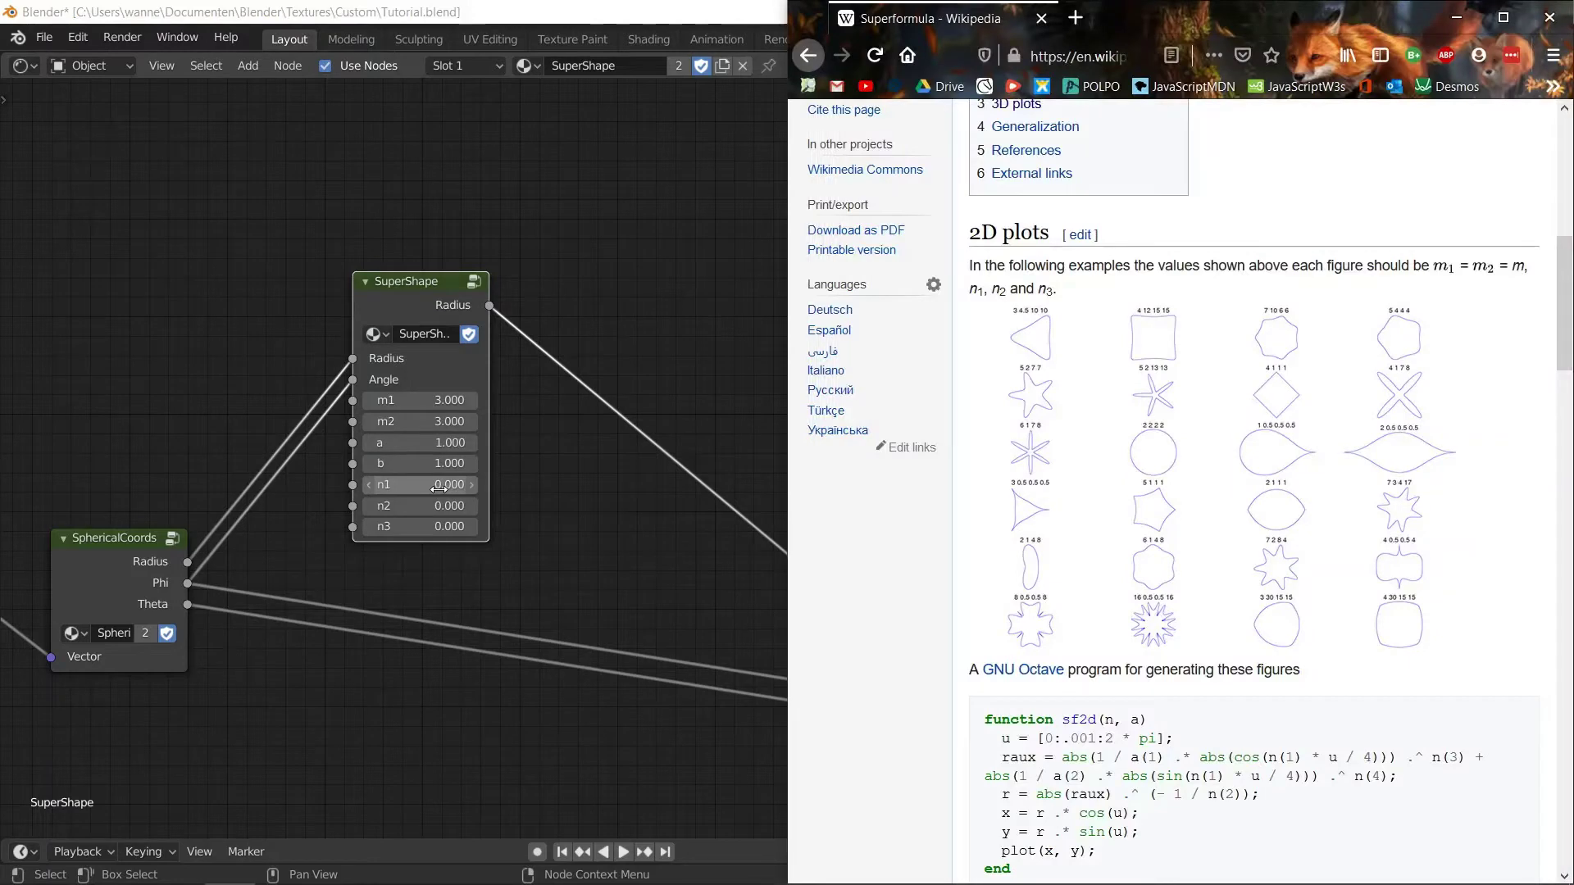
pyautogui.hotkey('alt', 'Tab')
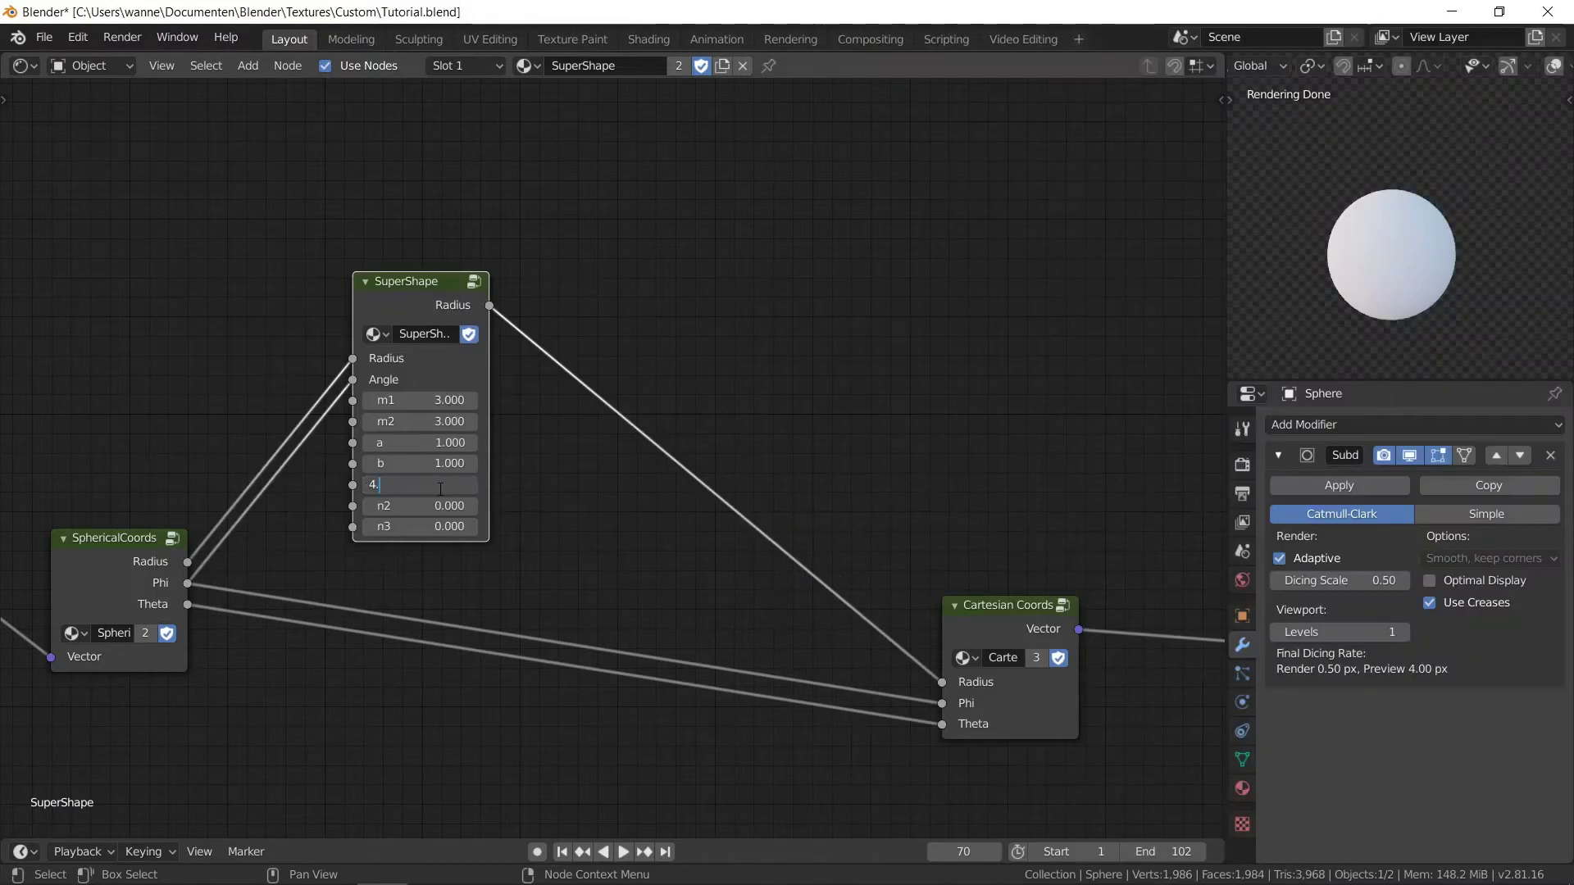
pyautogui.write('500')
pyautogui.press('Tab')
pyautogui.write('10')
pyautogui.press('Return')
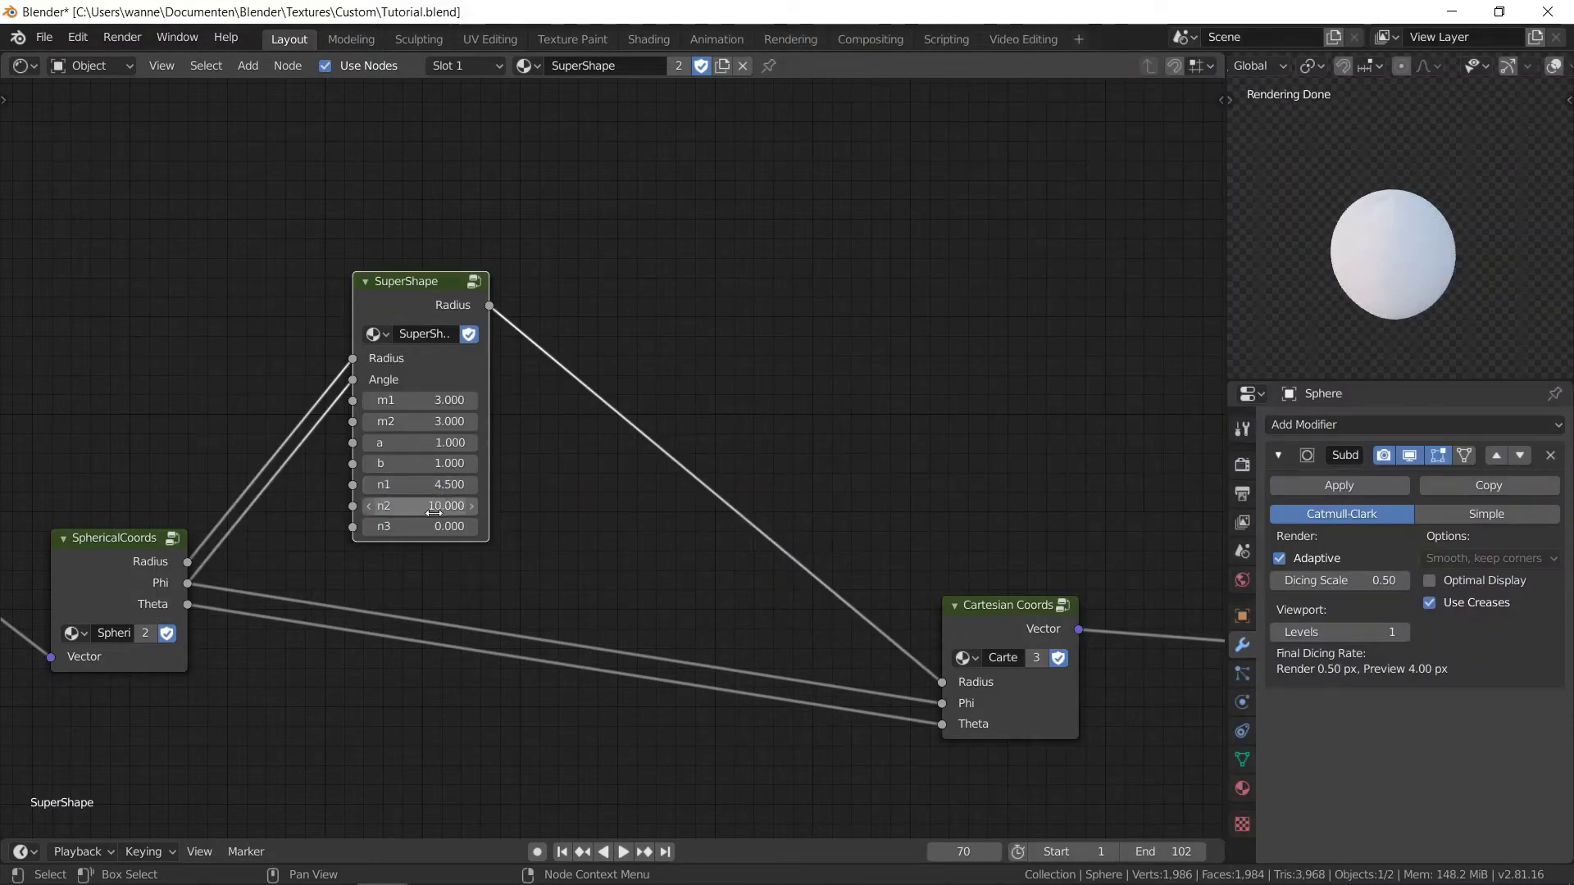
pyautogui.click(429, 532)
pyautogui.write('10')
pyautogui.press('Return')
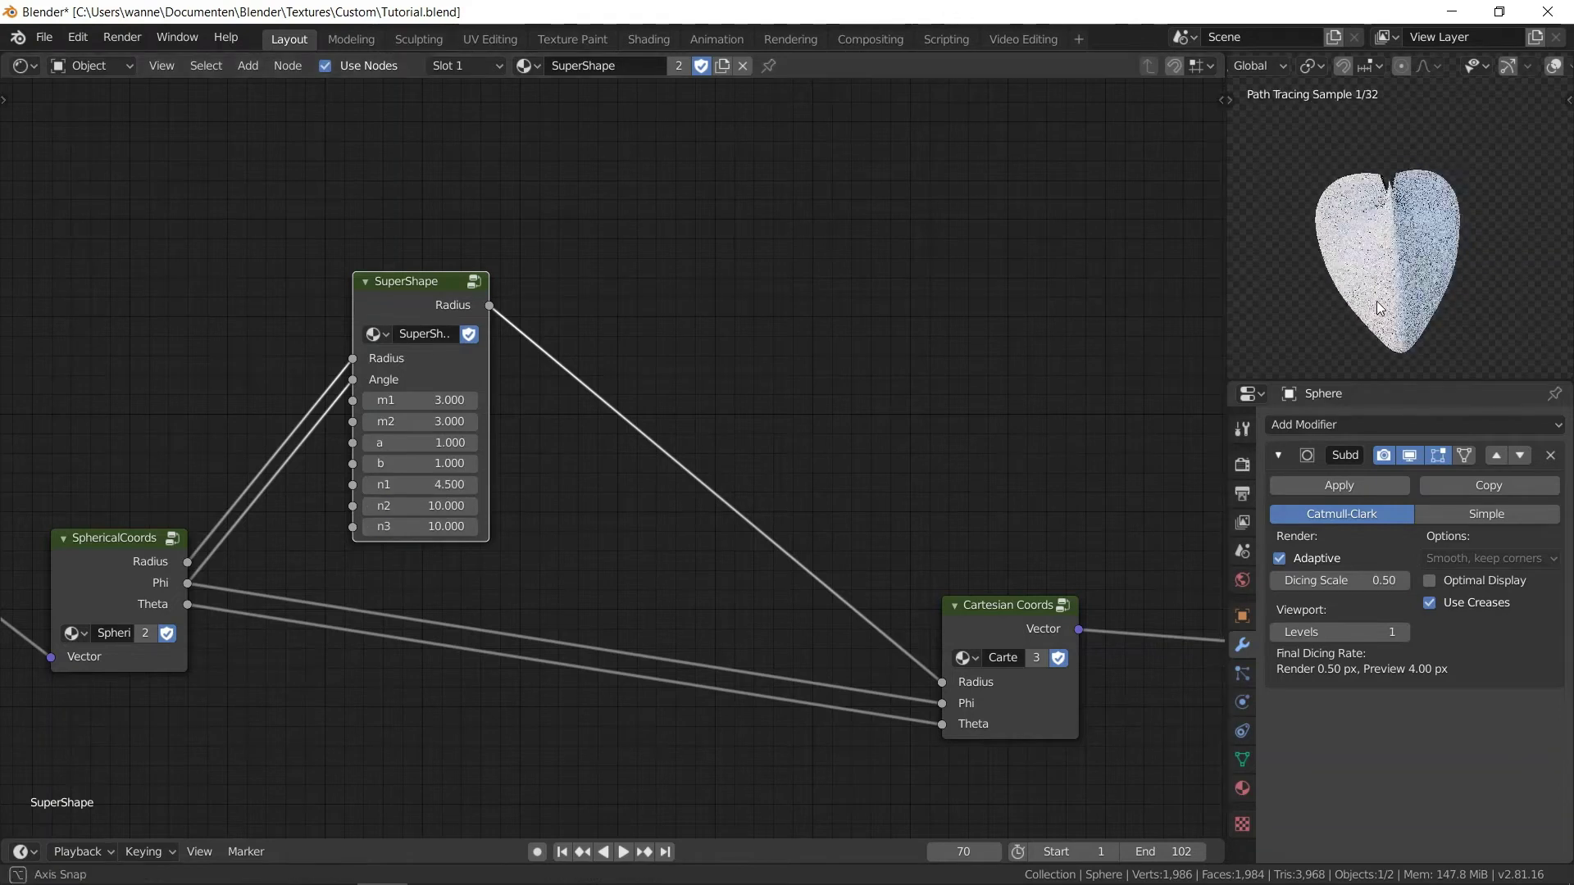
# Pick the four-armed cross from Wikipedia's 2D plots and set m1 and m2 to 4 and n1 to 1.
pyautogui.hotkey('alt', 'Tab')
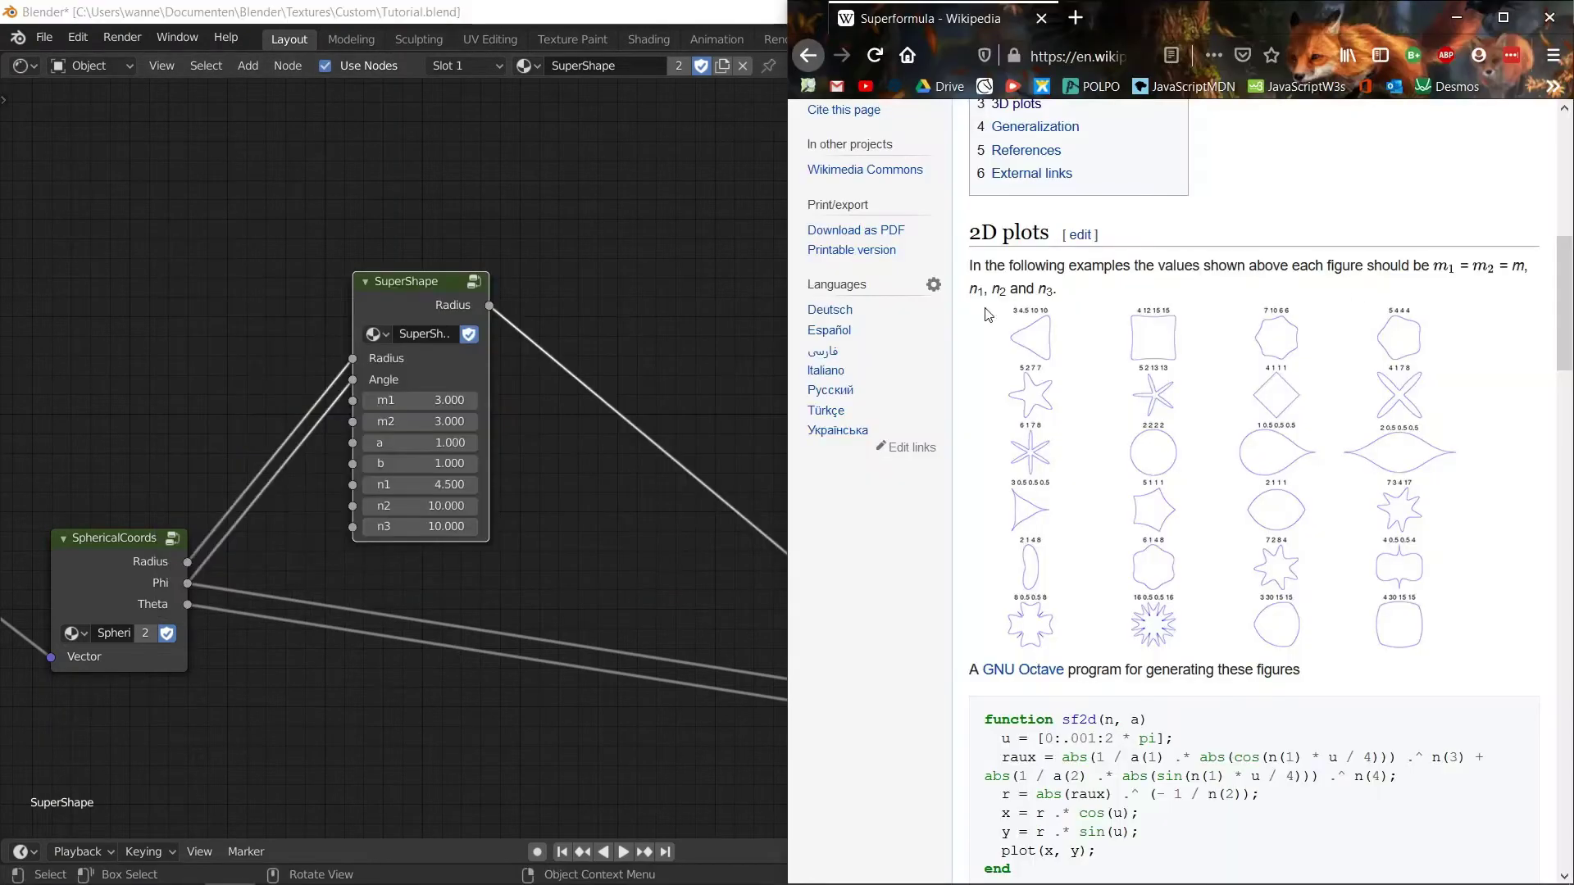
pyautogui.hotkey('alt', 'Tab')
pyautogui.hotkey('alt', 'Tab')
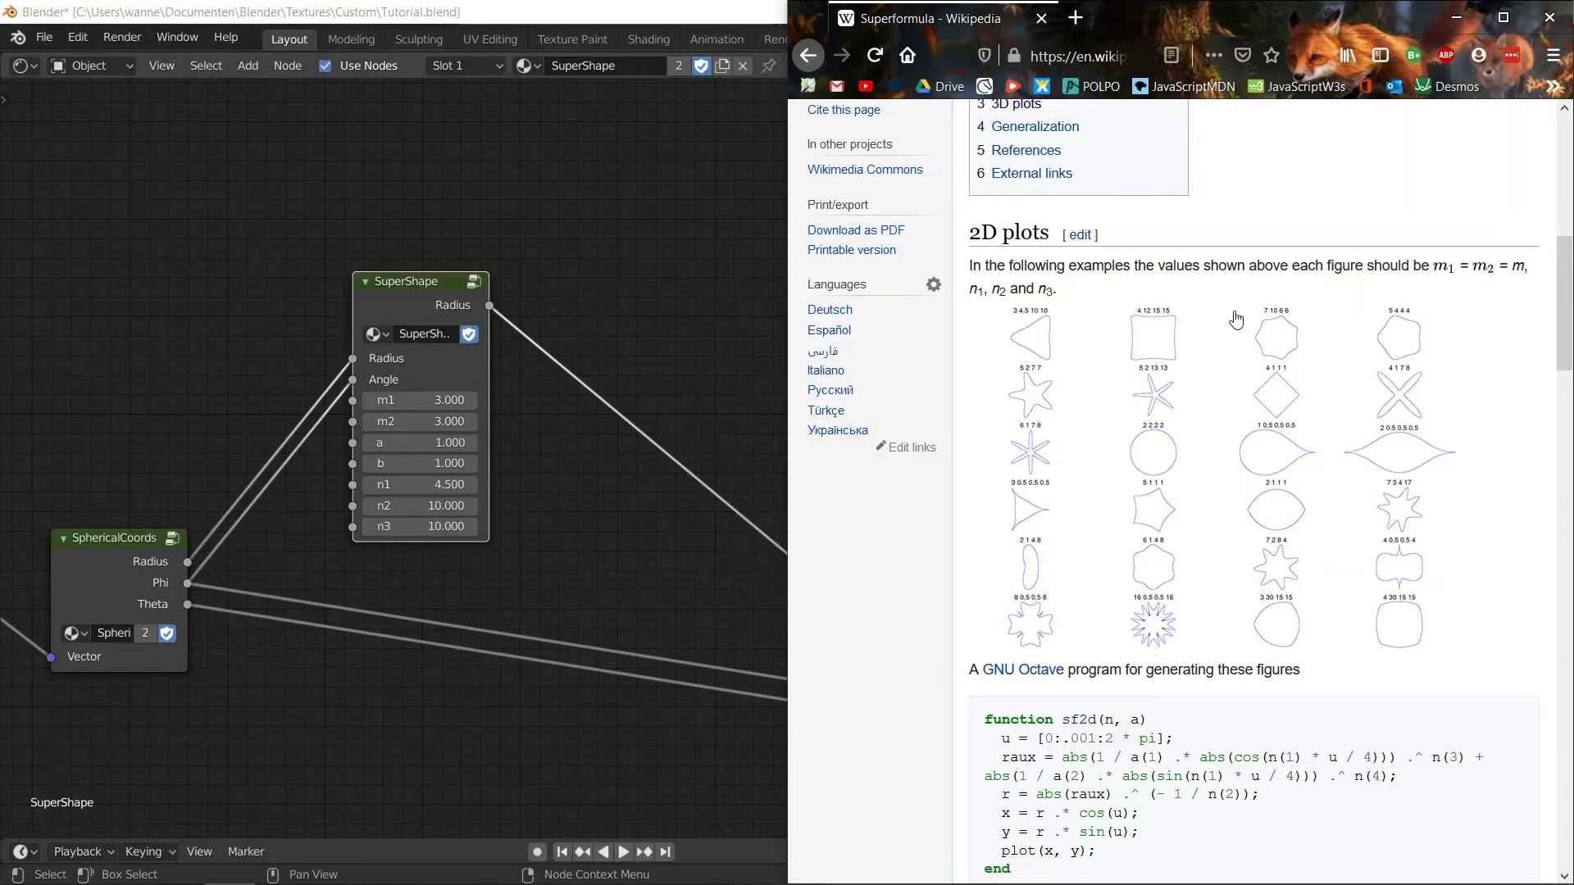
pyautogui.hotkey('alt', 'Tab')
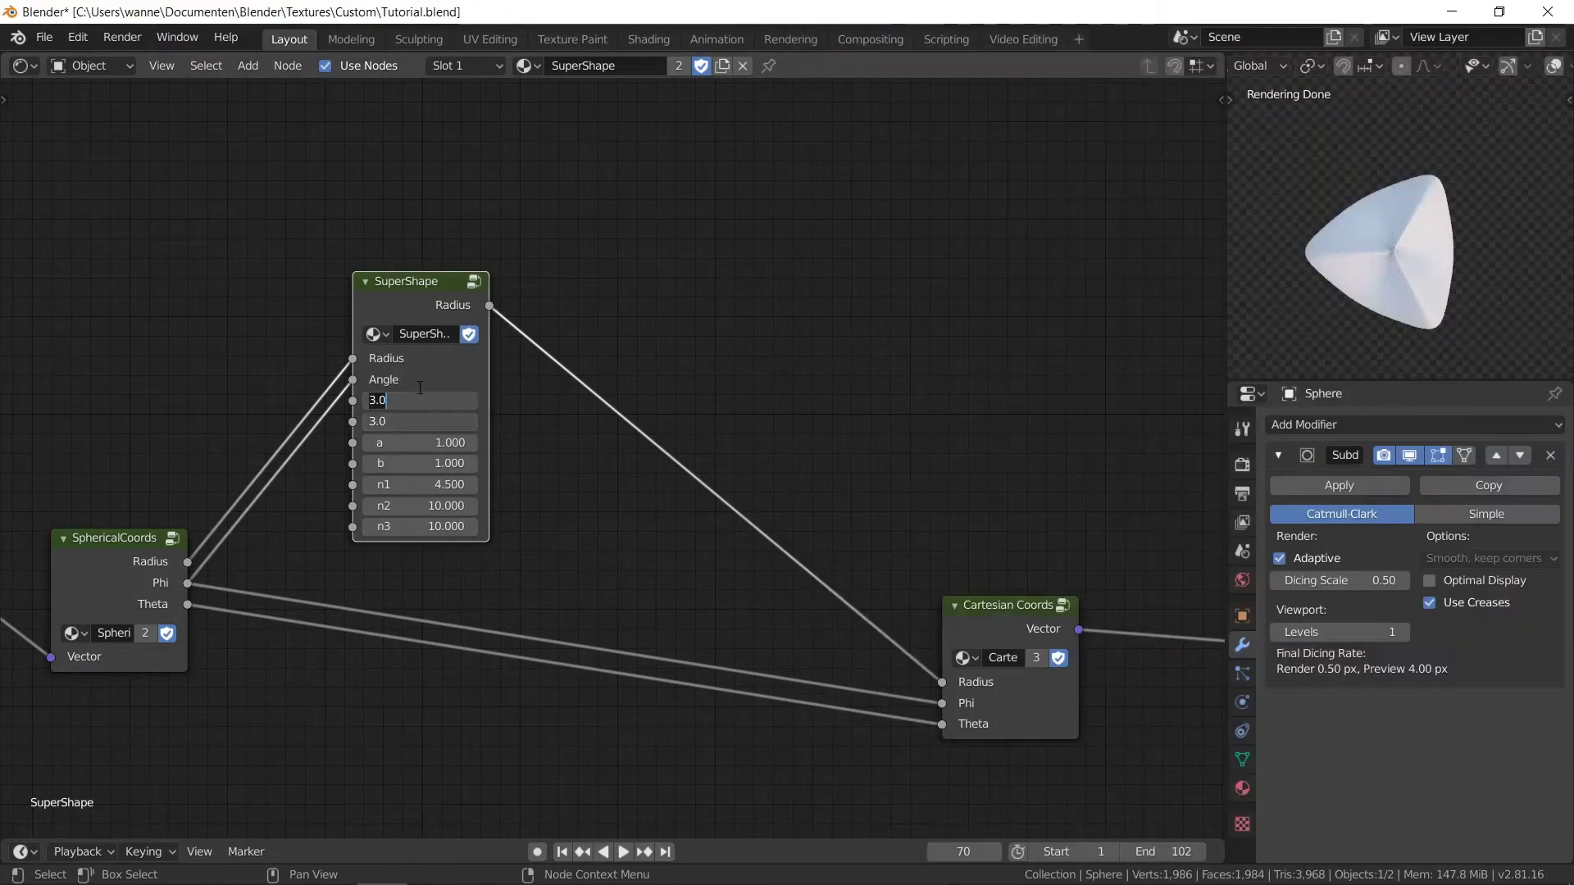
pyautogui.write('4')
pyautogui.press('Return')
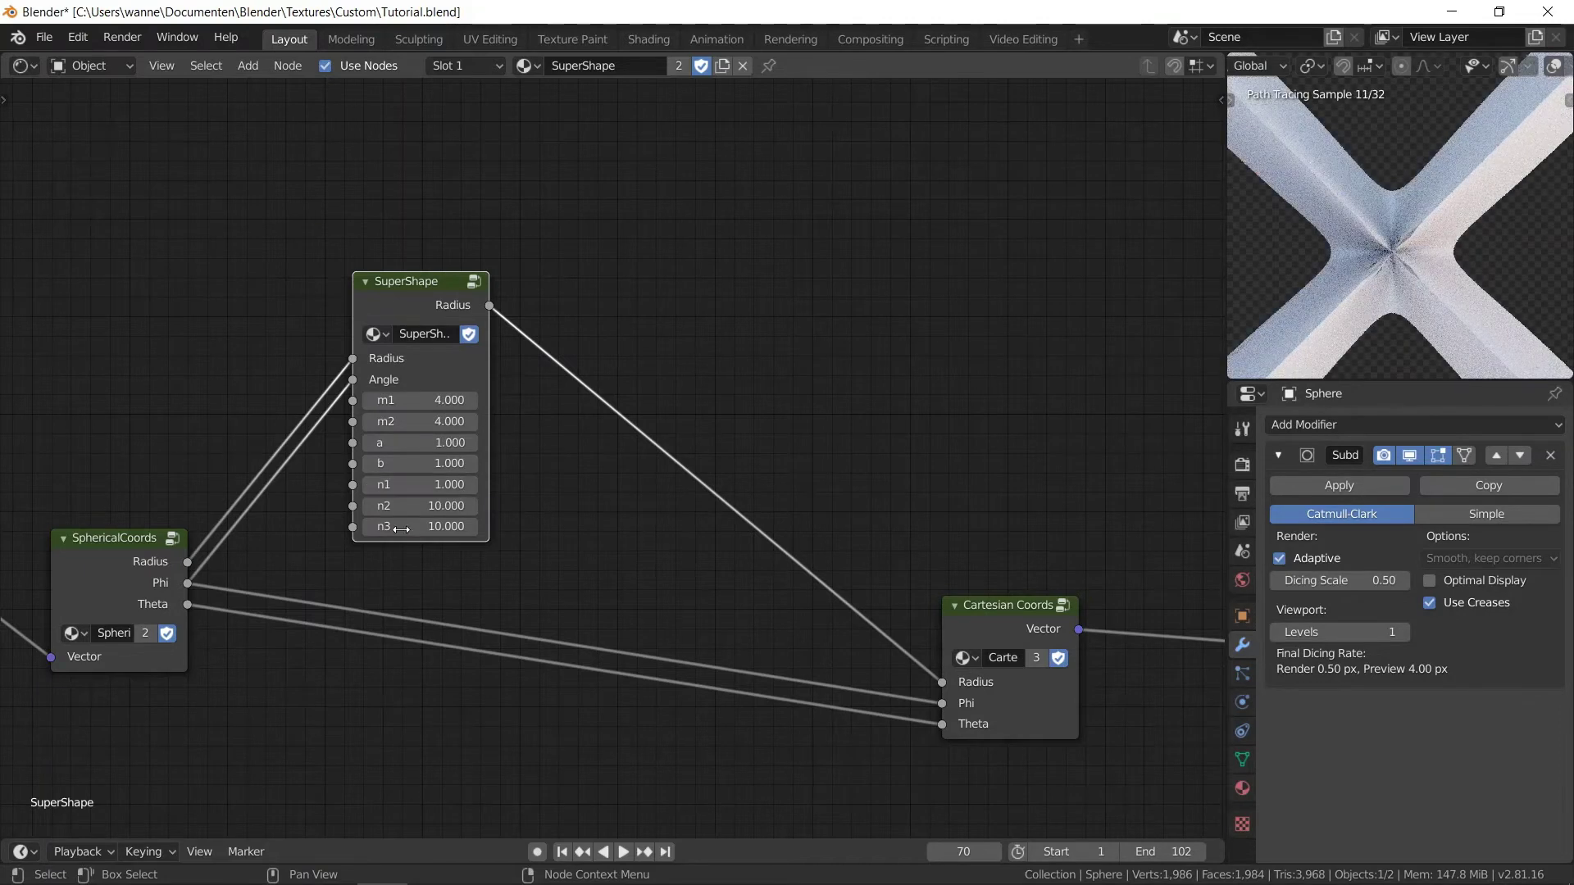
# Set n2 to 7 and n3 to 8, and compare the shape with Wikipedia's cross plot.
pyautogui.moveTo(393, 506); pyautogui.dragTo(385, 526)
pyautogui.press('Return')
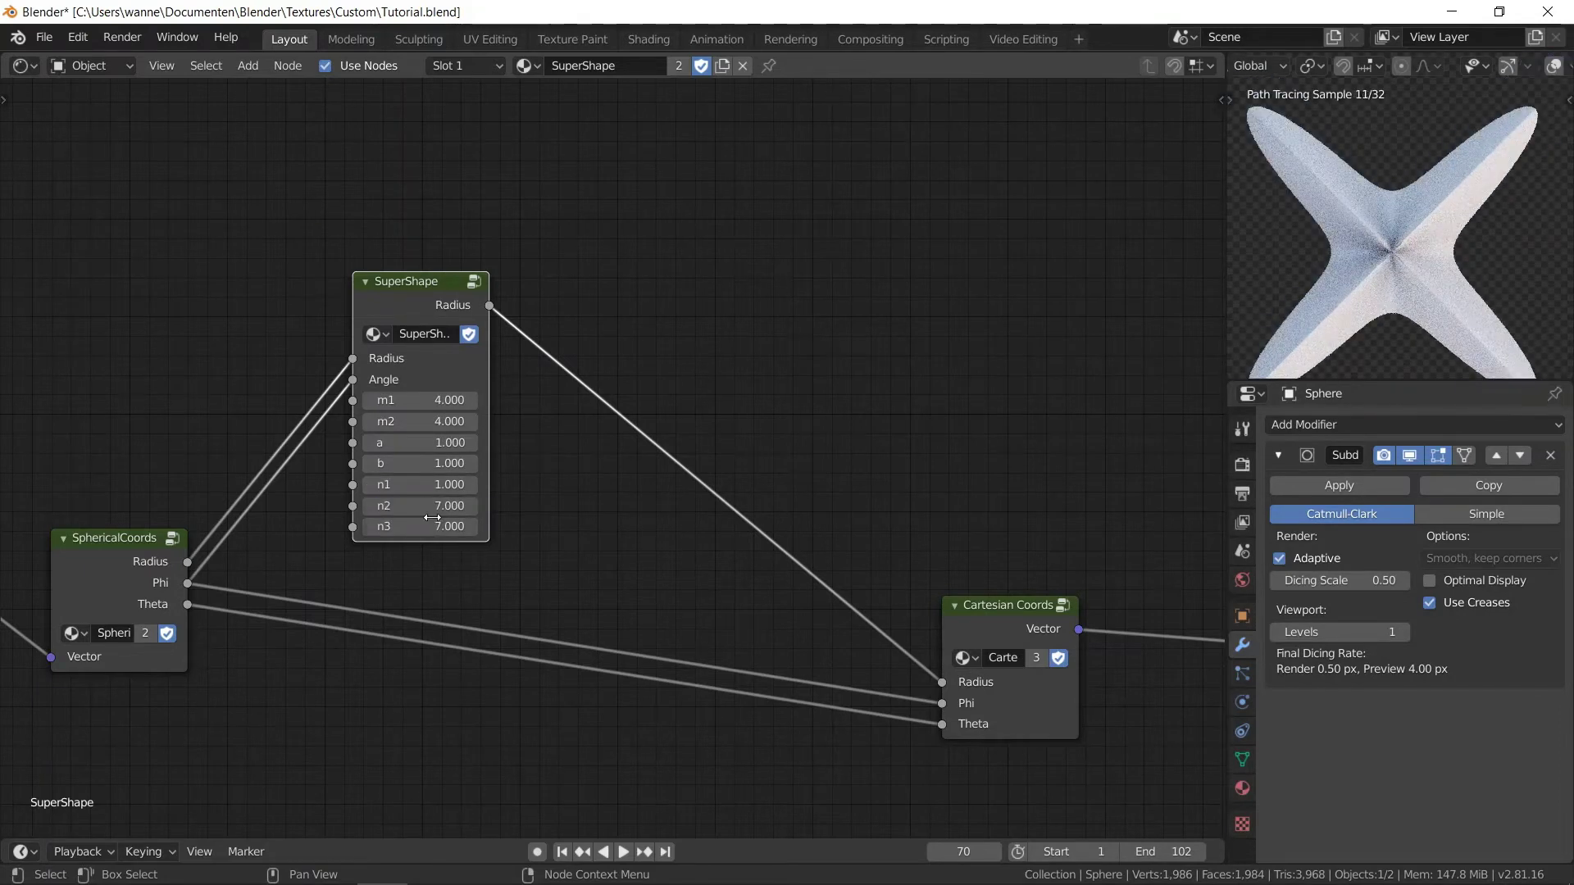
pyautogui.write('8')
pyautogui.press('Return')
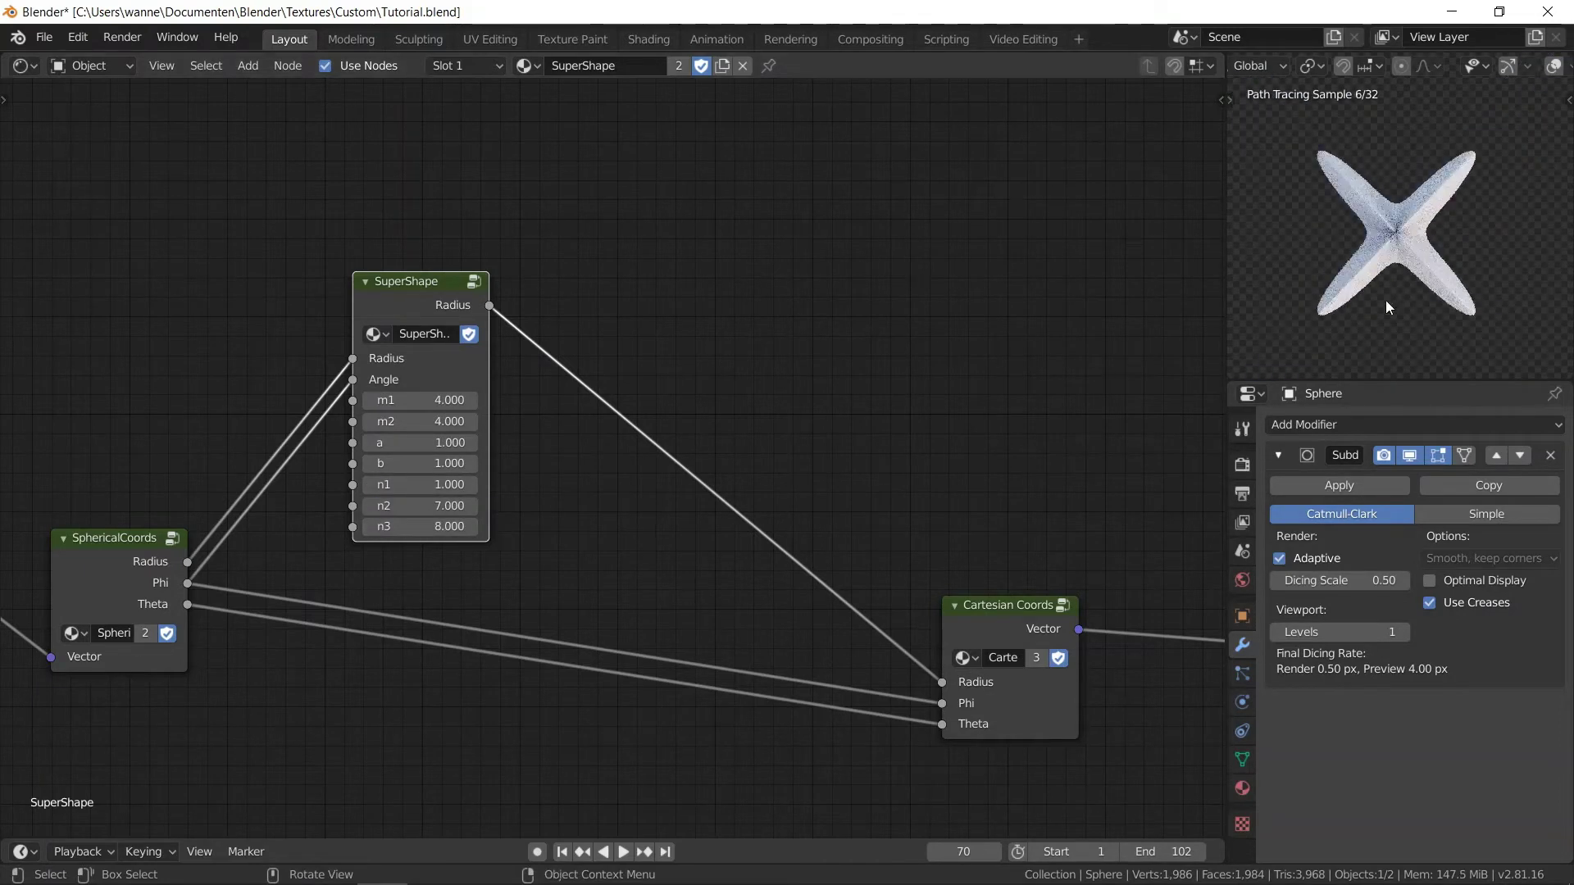
pyautogui.press('Tab')
pyautogui.press('Tab')
pyautogui.hotkey('alt', 'Tab')
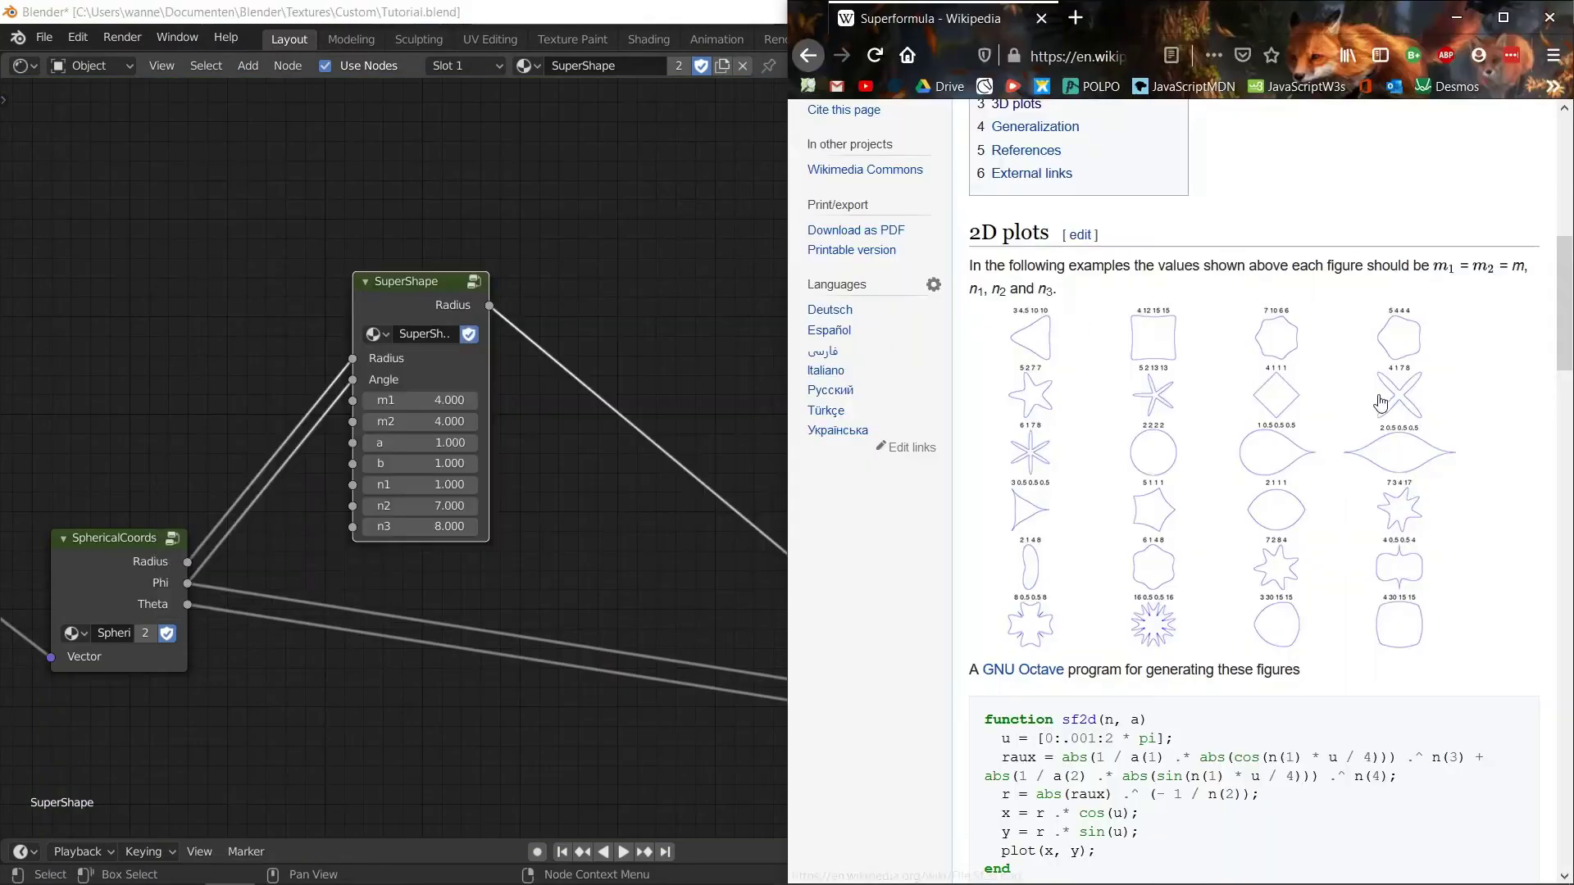
# Duplicate the SuperShape node below the original and connect SphericalCoords' Radius to the copy's Radius input.
pyautogui.scroll(-4, 488, 312)
pyautogui.moveTo(597, 508); pyautogui.dragTo(548, 423, button='middle')
pyautogui.hotkey('shift', 'd')
pyautogui.click(414, 573)
pyautogui.moveTo(254, 448); pyautogui.dragTo(294, 488)
pyautogui.moveTo(387, 621); pyautogui.dragTo(383, 633)
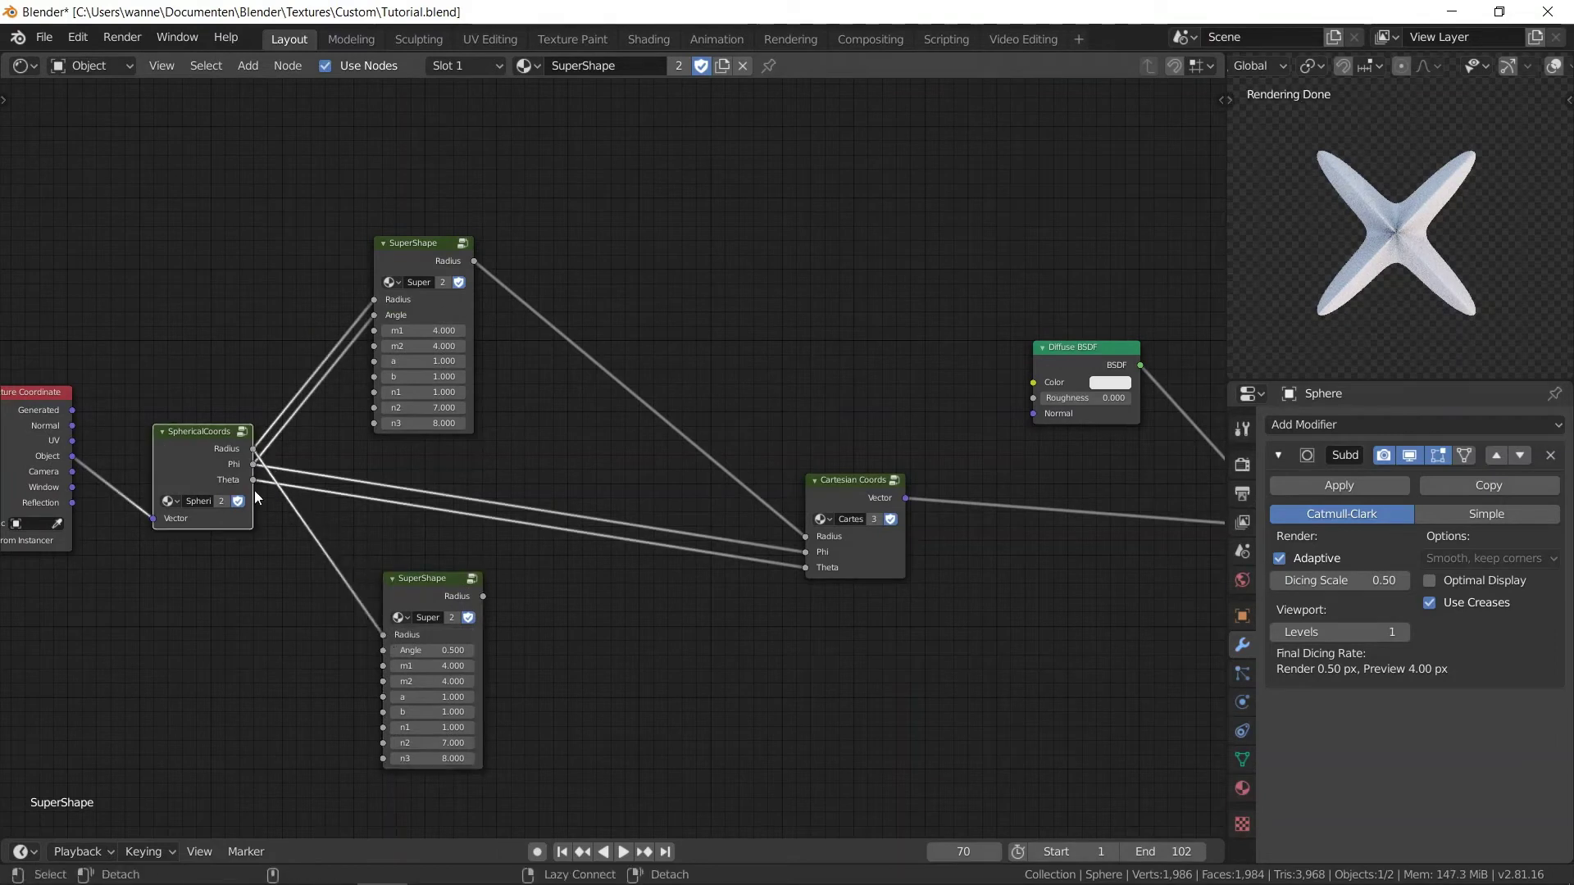
# Connect SphericalCoords' Theta to the lower SuperShape's Angle and multiply both SuperShape radii in a Math node feeding Cartesian Coords' Radius.
pyautogui.moveTo(251, 480); pyautogui.dragTo(382, 650)
pyautogui.hotkey('shift', 'a')
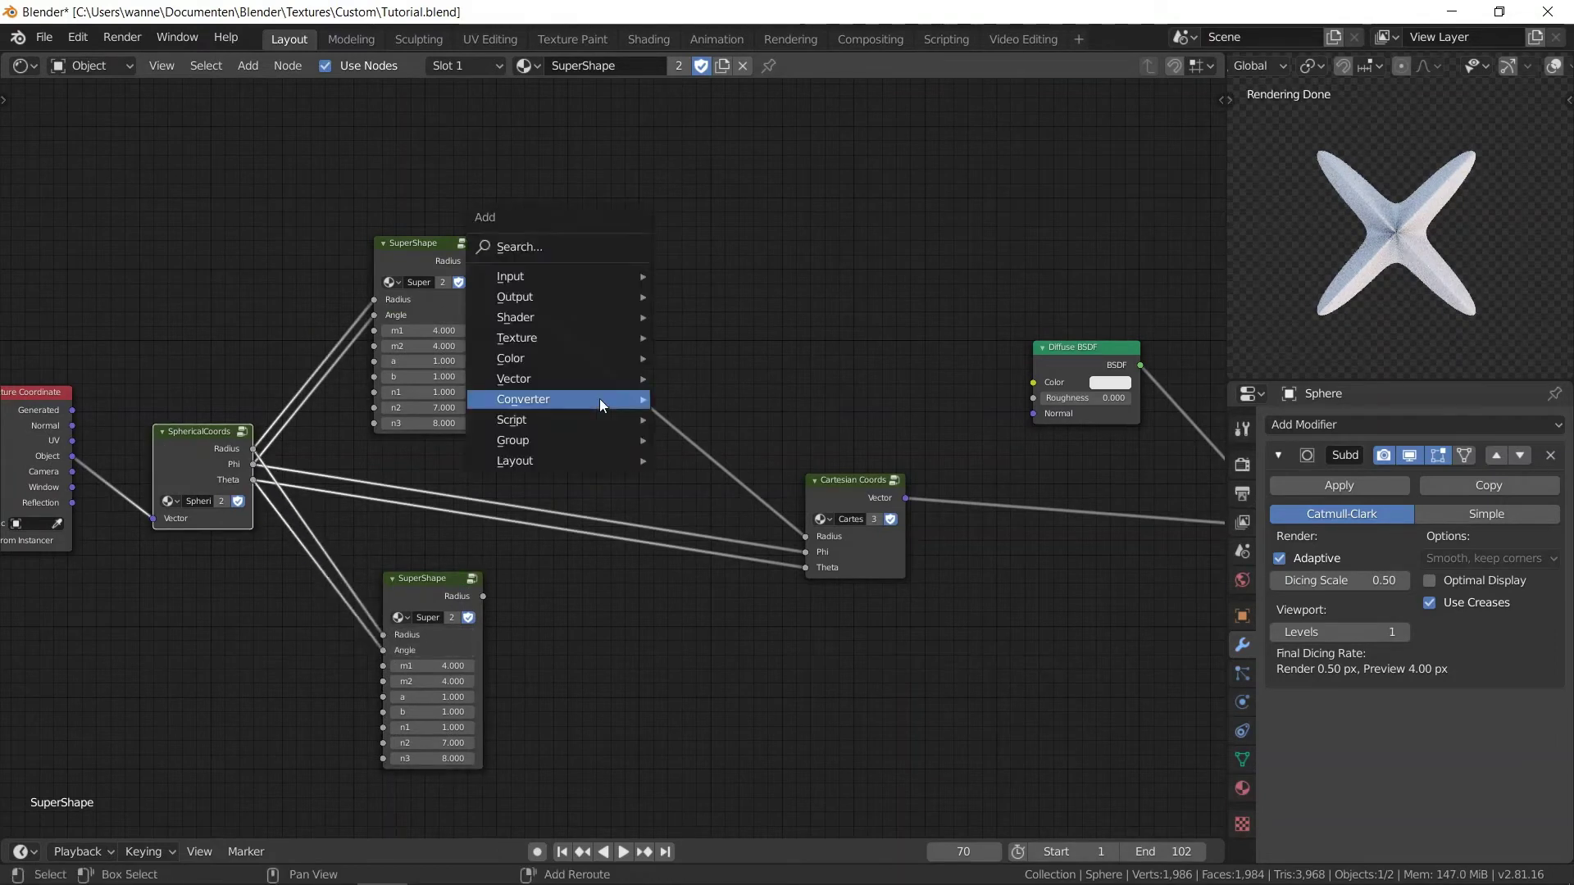
pyautogui.hotkey('shift', 'a')
pyautogui.moveTo(510, 373)
pyautogui.click(660, 419)
pyautogui.click(647, 338)
pyautogui.keyDown('alt'); pyautogui.moveTo(440, 604); pyautogui.dragTo(679, 417, button='right'); pyautogui.keyUp('alt')
pyautogui.click(697, 386)
pyautogui.click(685, 433)
pyautogui.moveTo(595, 689); pyautogui.dragTo(582, 627, button='middle')
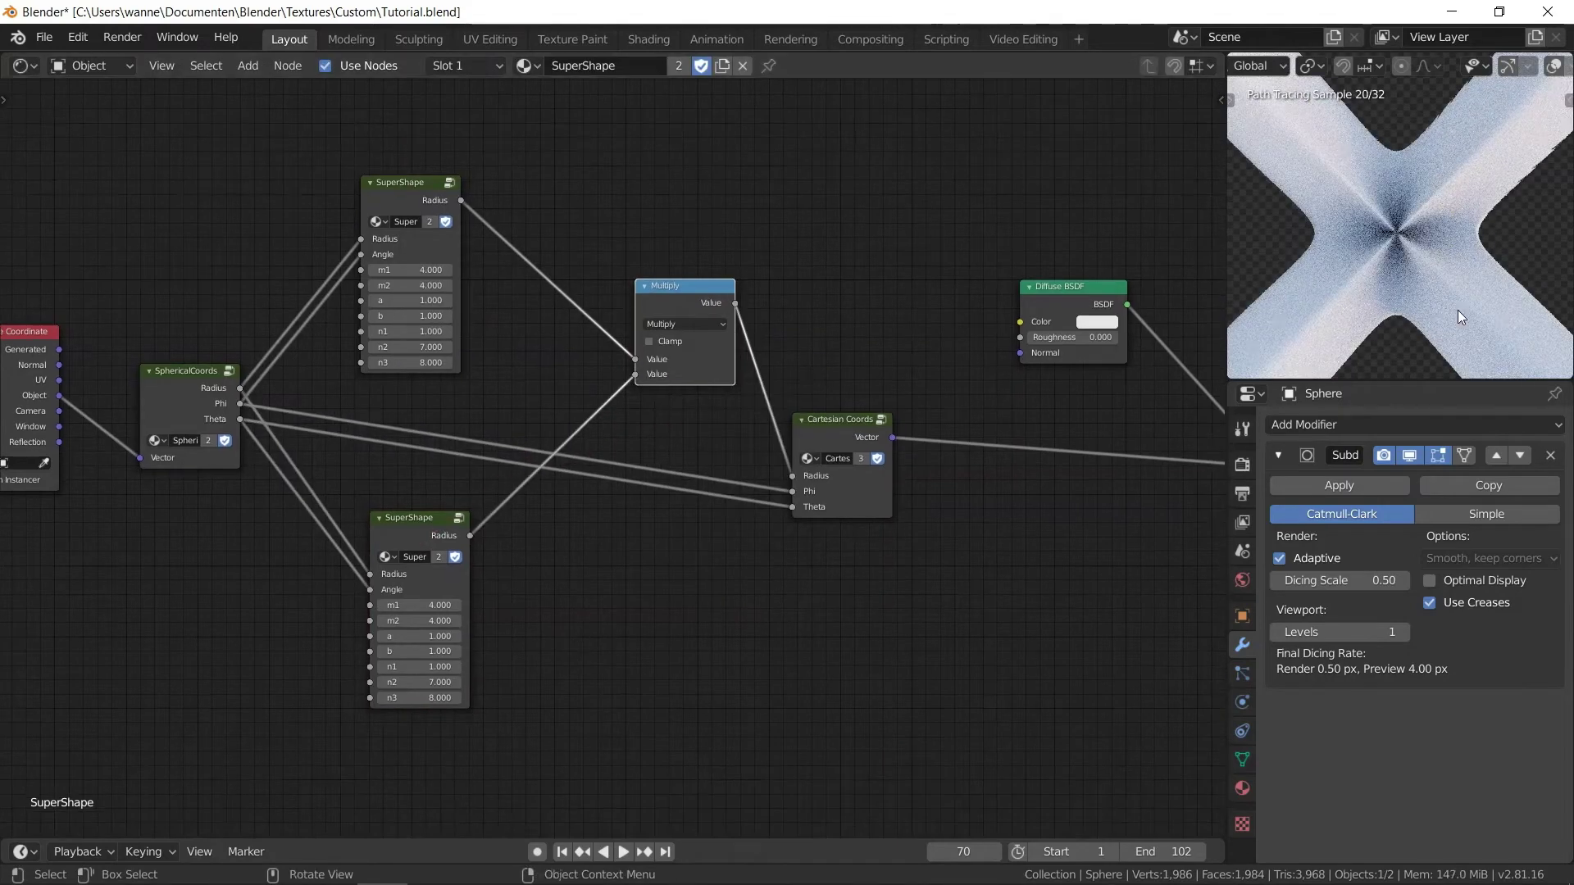
# Set the lower SuperShape's m1 and m2 to 2 and check the displaced sphere from the side.
pyautogui.moveTo(1456, 300); pyautogui.dragTo(1453, 190, button='middle')
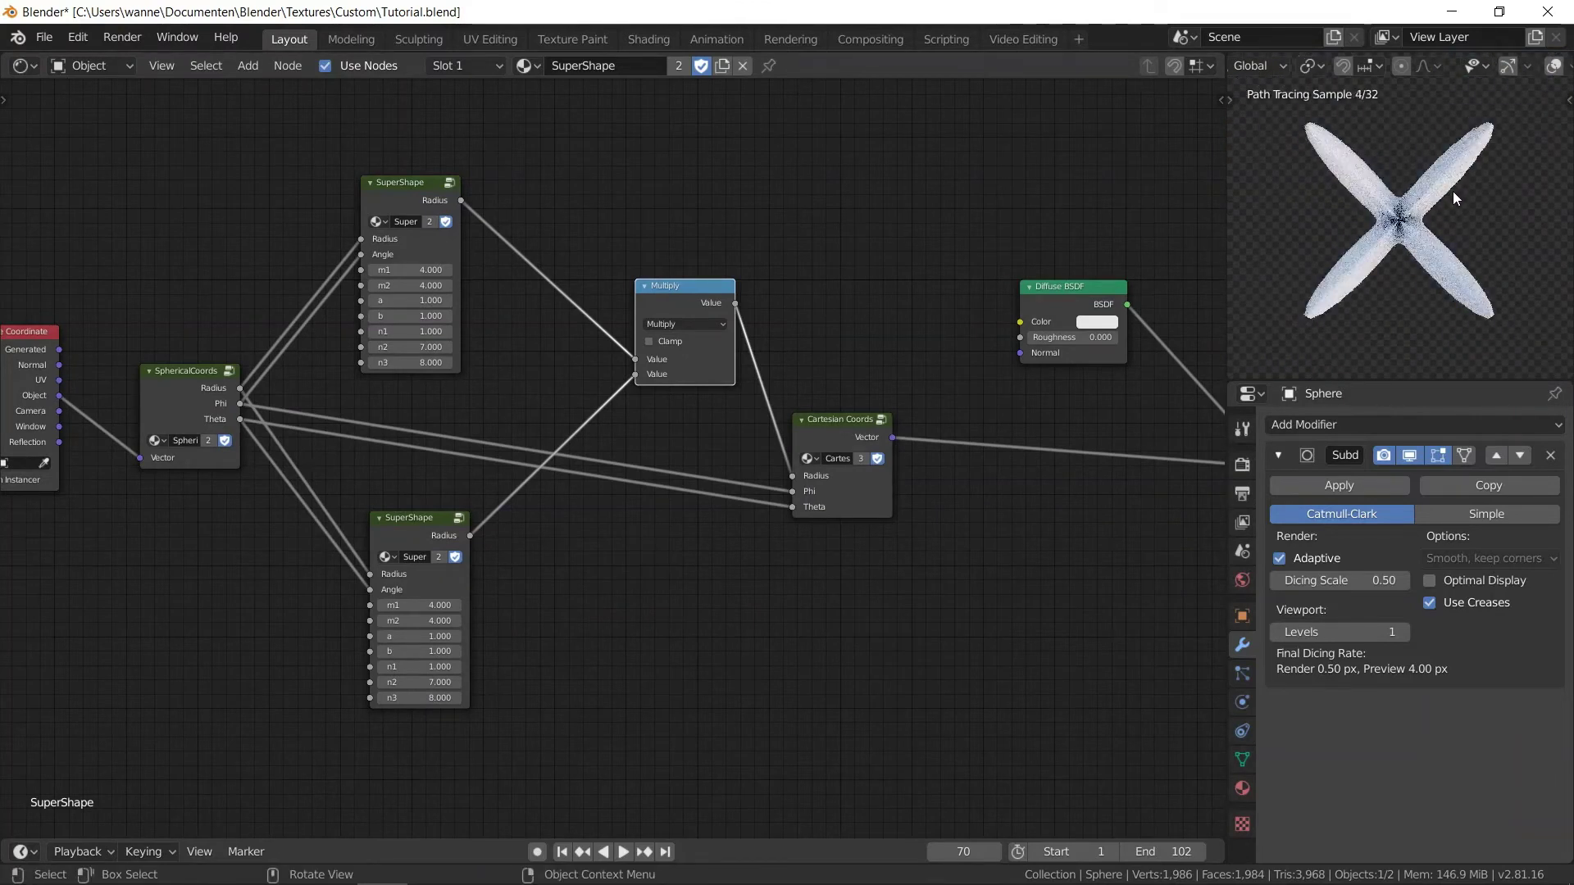
pyautogui.press('KP_3')
pyautogui.scroll(4, 414, 607)
pyautogui.moveTo(372, 659); pyautogui.dragTo(372, 680)
pyautogui.write('2')
pyautogui.press('Return')
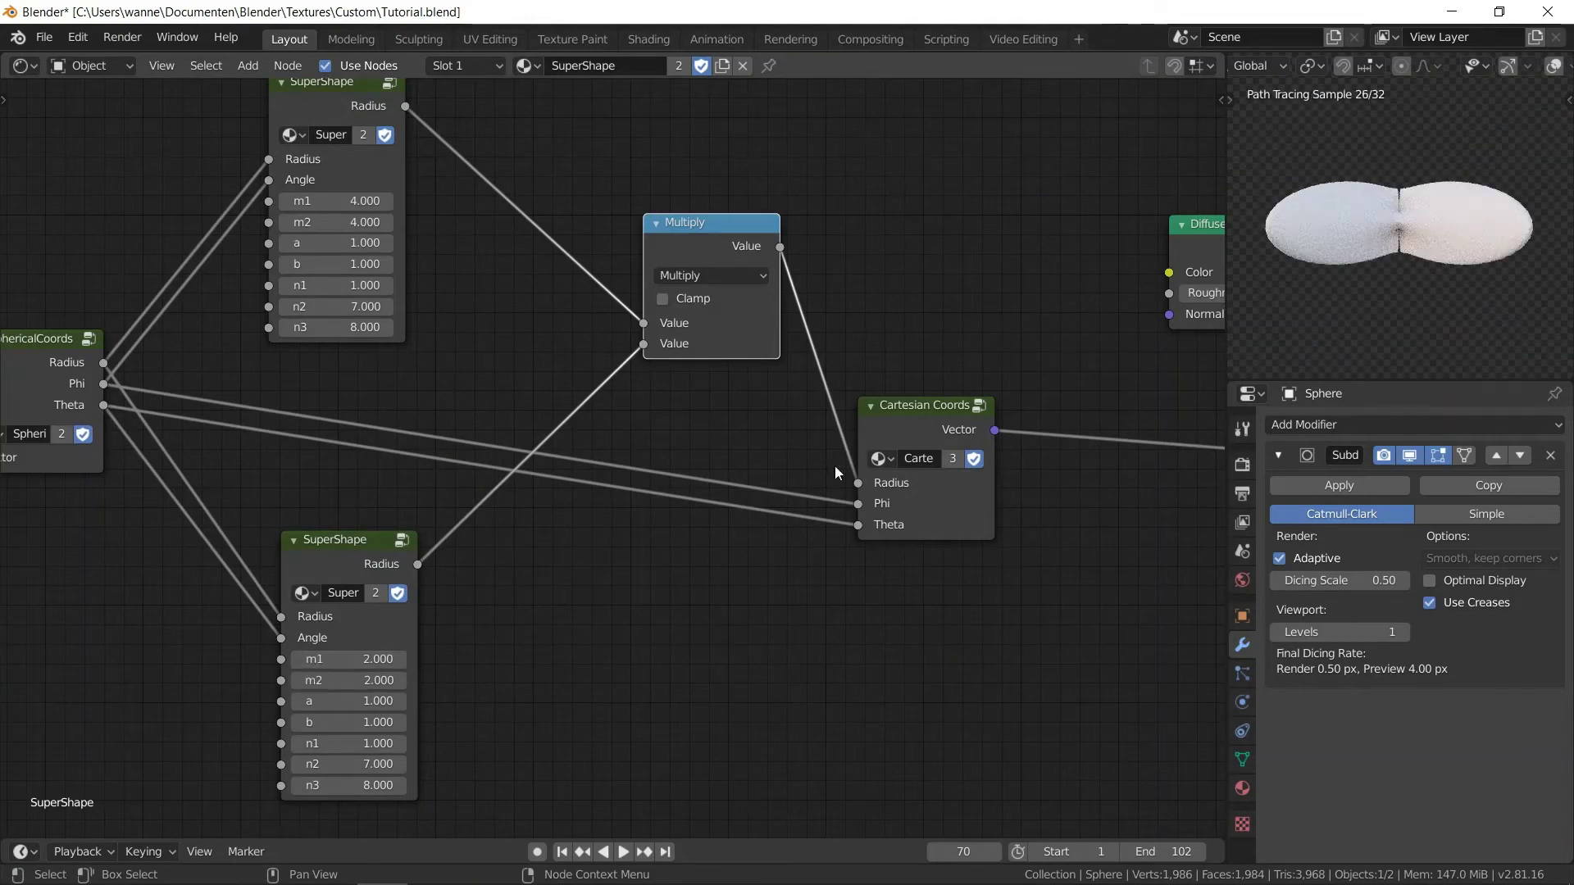
# Try different m1 and m2 values on the lower SuperShape and set both to 1, keeping a at 1.
pyautogui.moveTo(1287, 270); pyautogui.dragTo(1278, 205, button='middle')
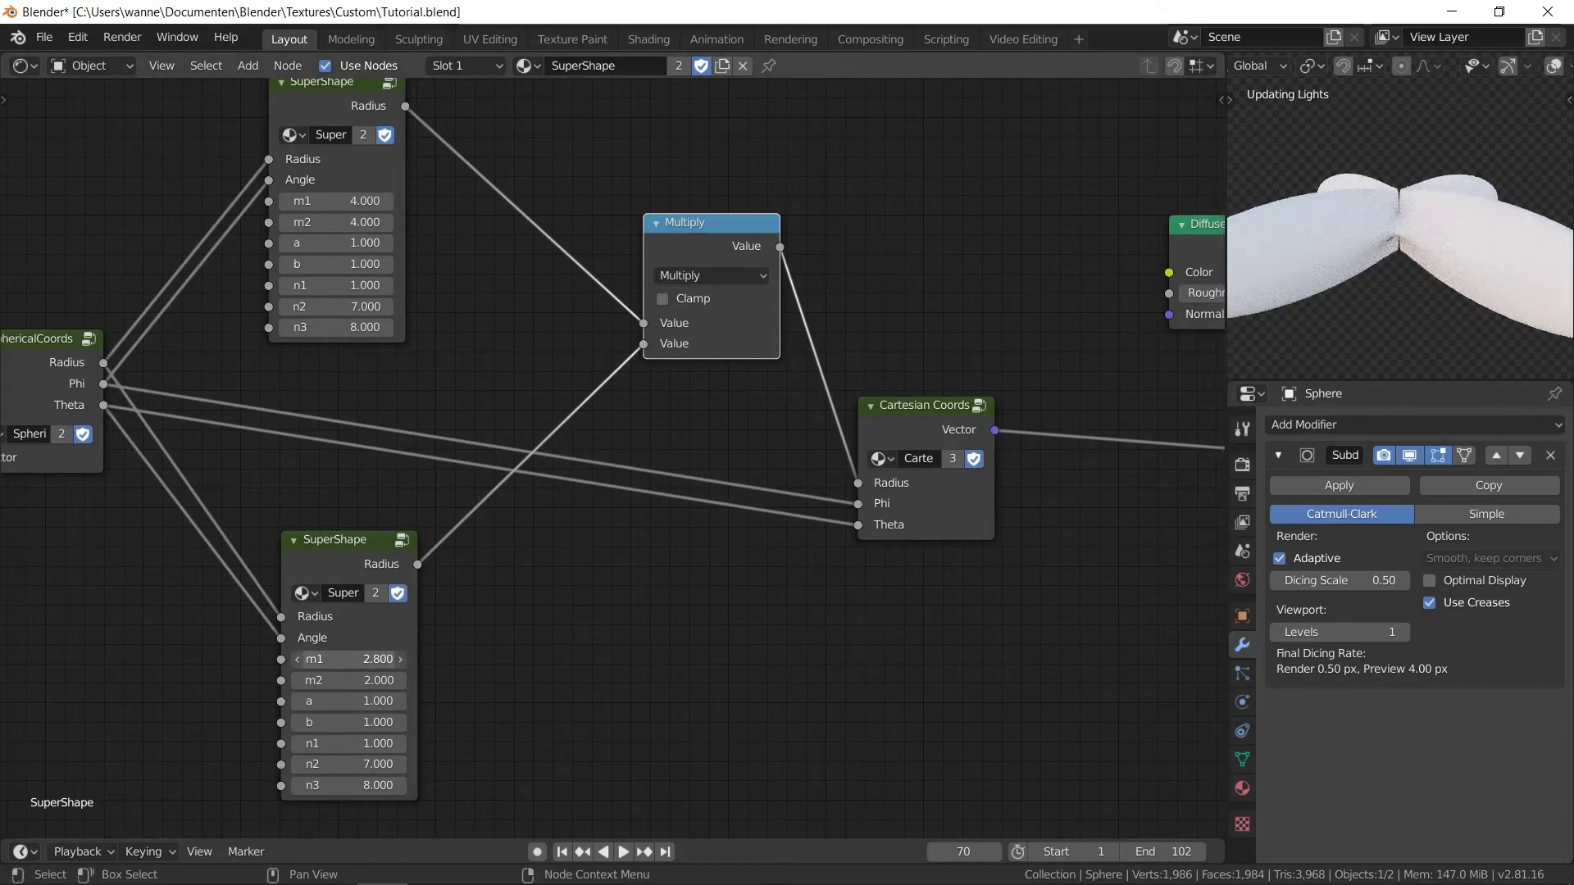
pyautogui.moveTo(334, 655); pyautogui.dragTo(383, 700)
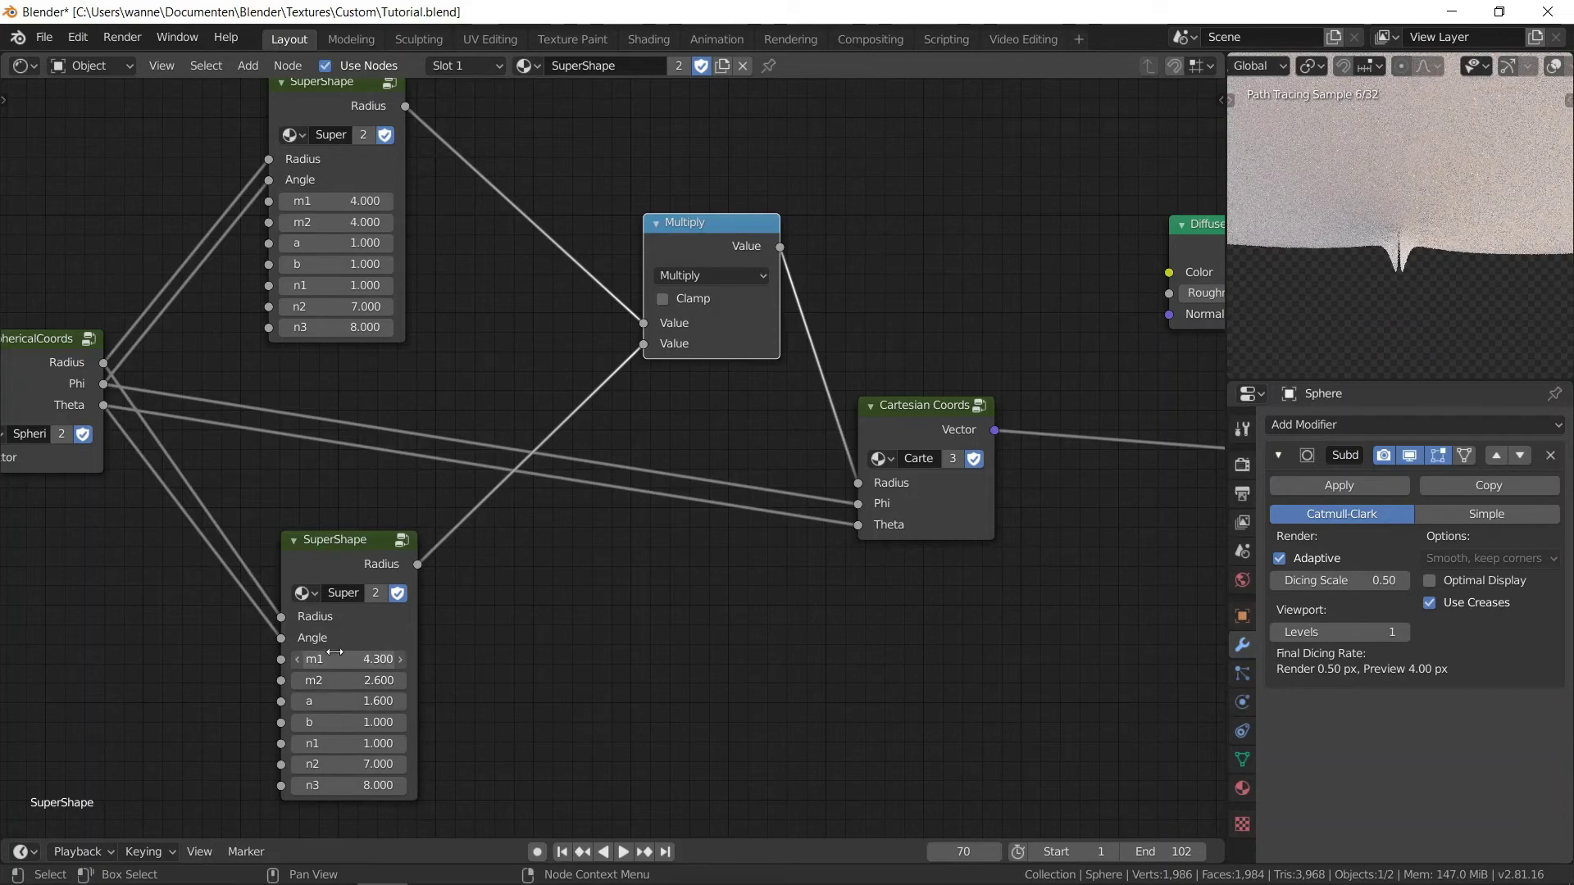
pyautogui.press('BackSpace')
pyautogui.press('BackSpace')
pyautogui.press('BackSpace')
pyautogui.write('1')
pyautogui.press('Return')
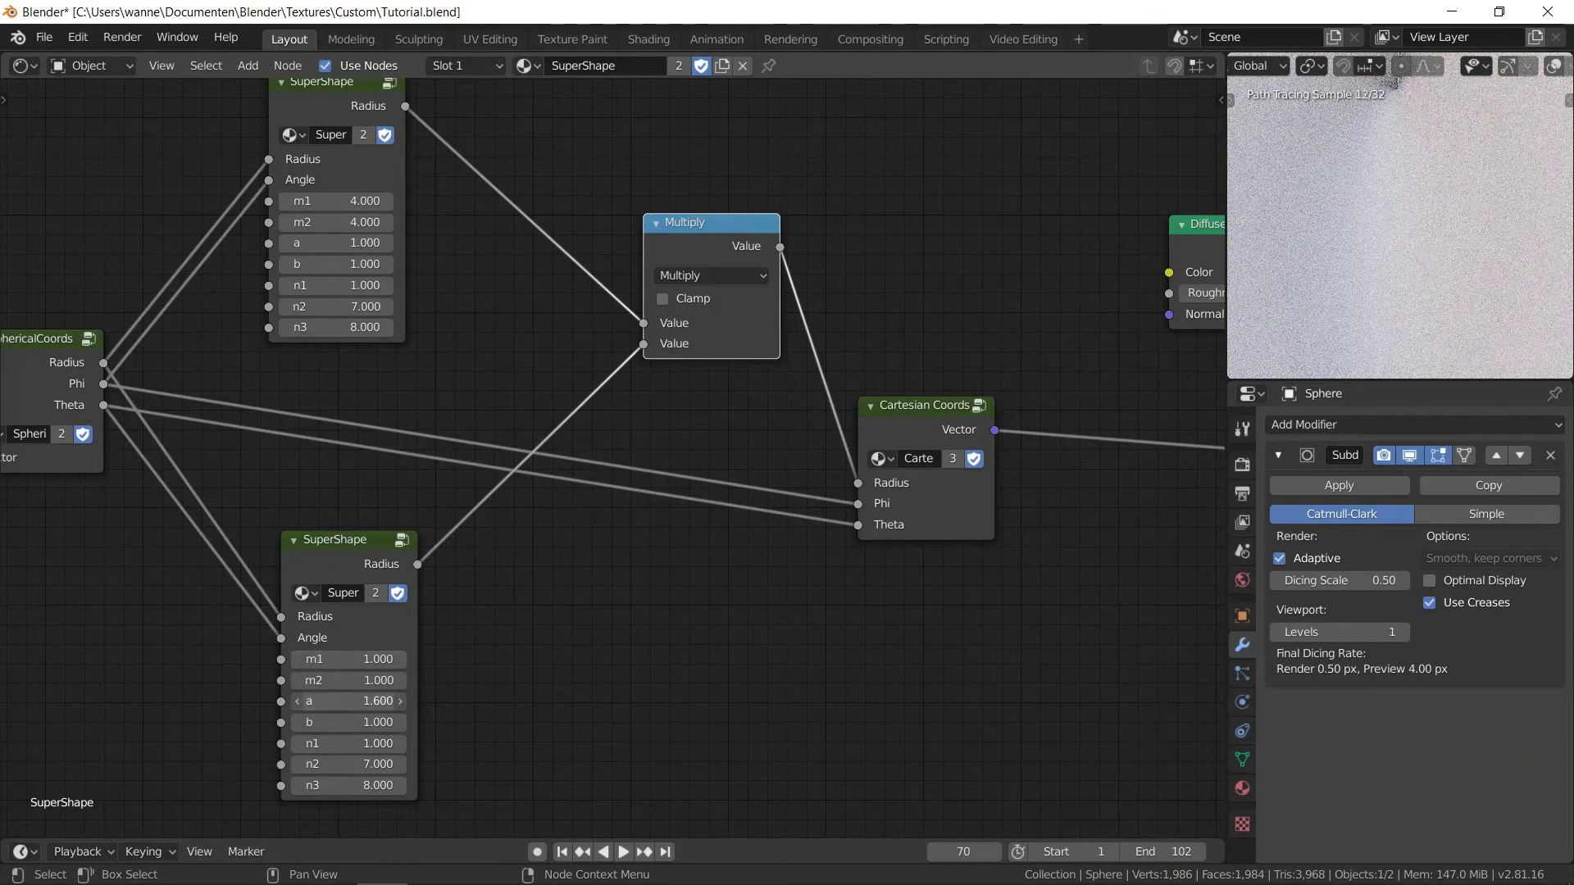
pyautogui.scroll(-2, 1420, 229)
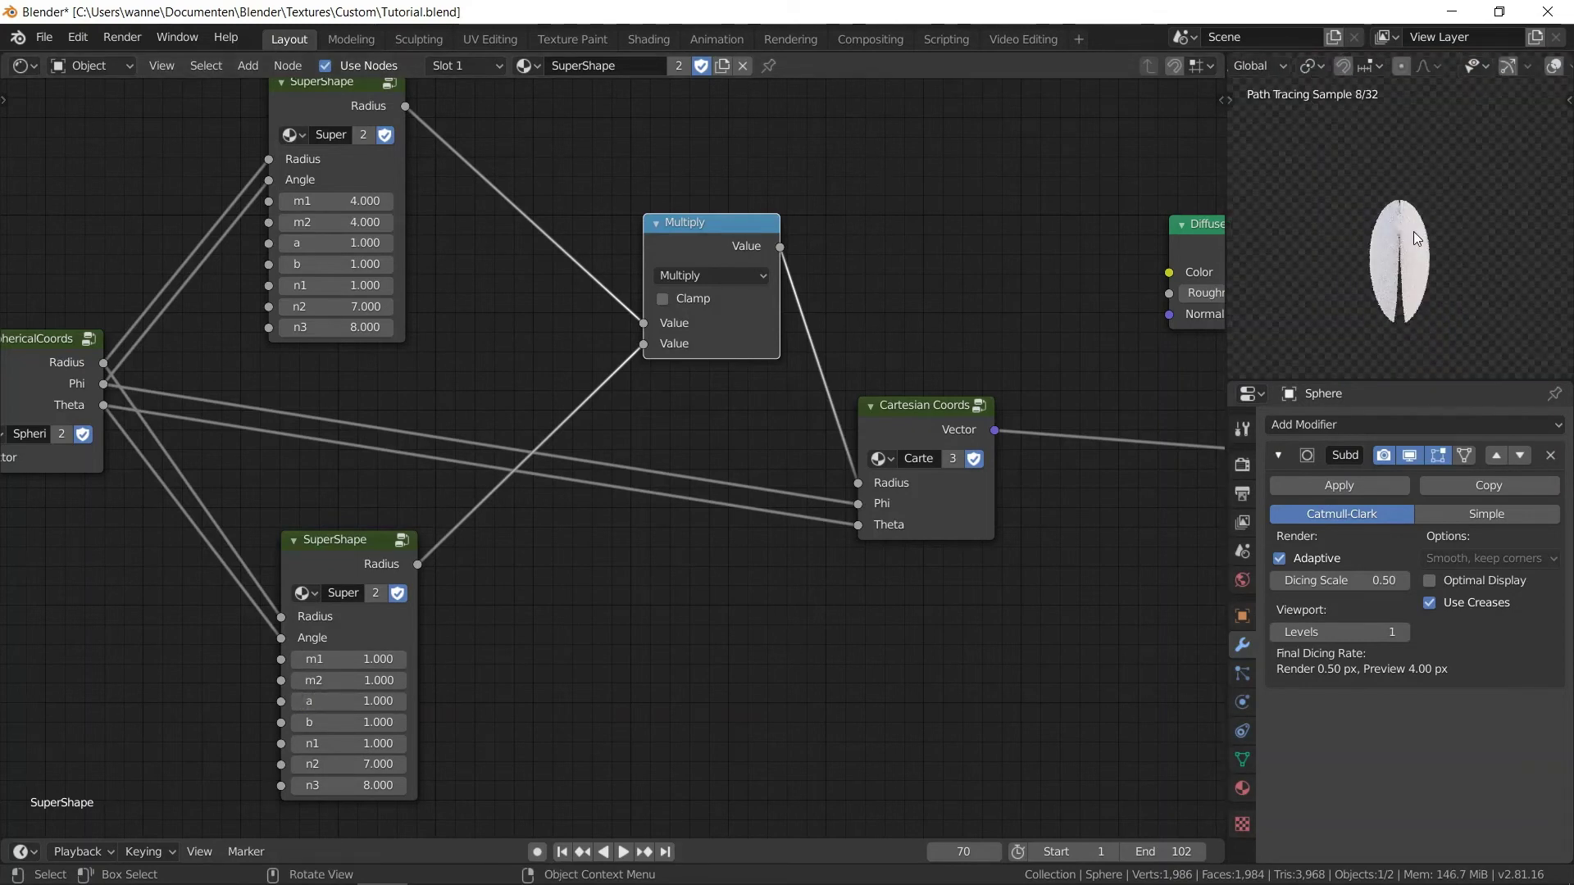
pyautogui.scroll(3, 1410, 226)
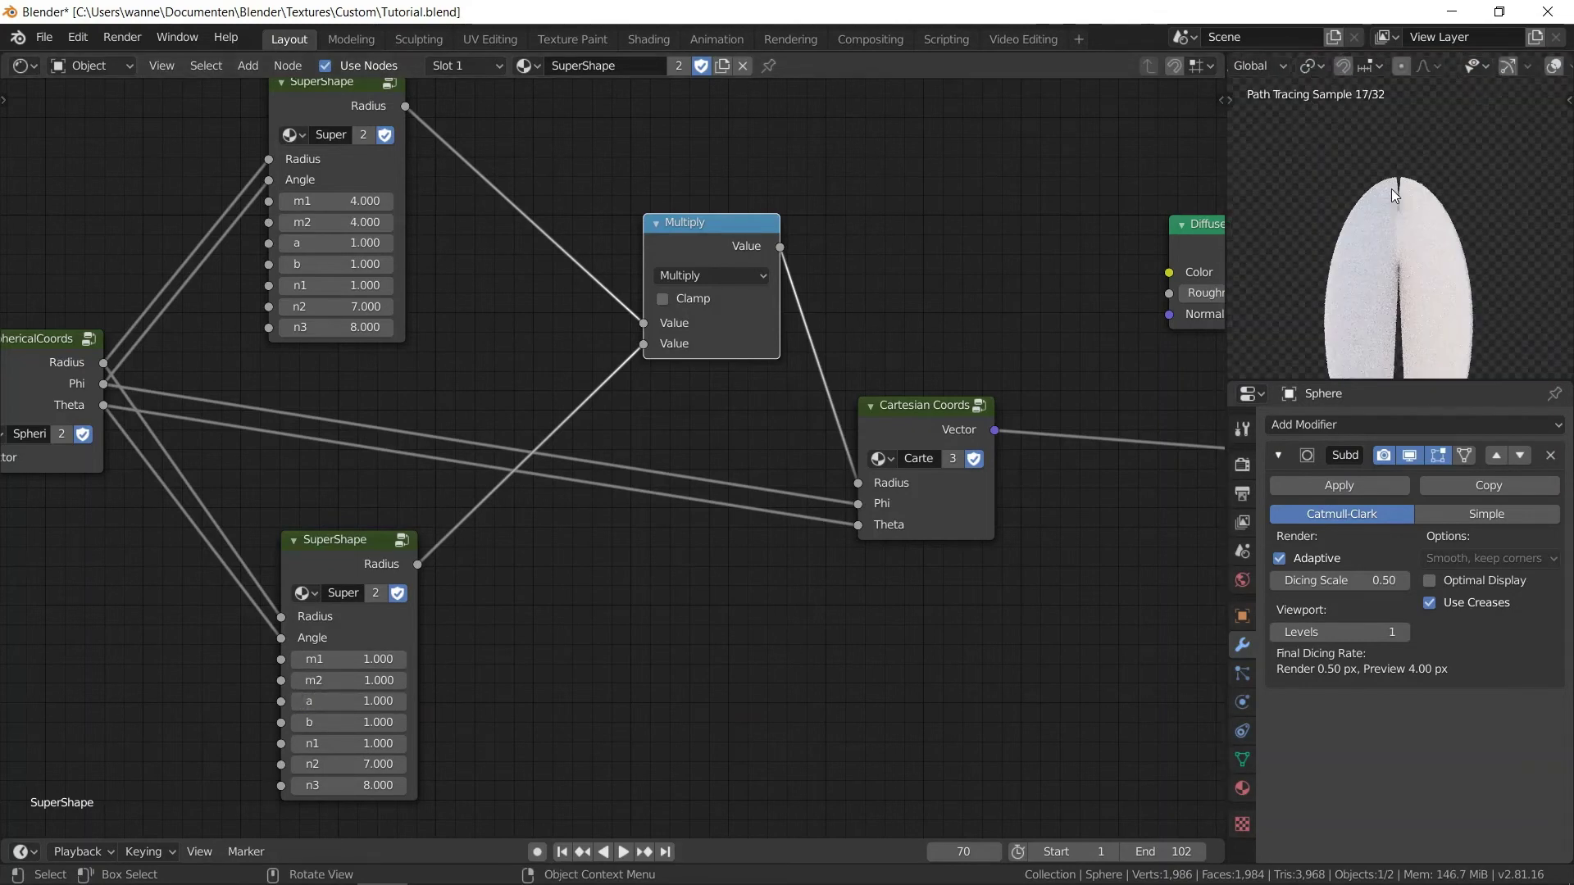
# Set the lower SuperShape's m1 and m2 to 5 and inspect the resulting shape from several angles.
pyautogui.click(371, 664)
pyautogui.write('5')
pyautogui.press('Return')
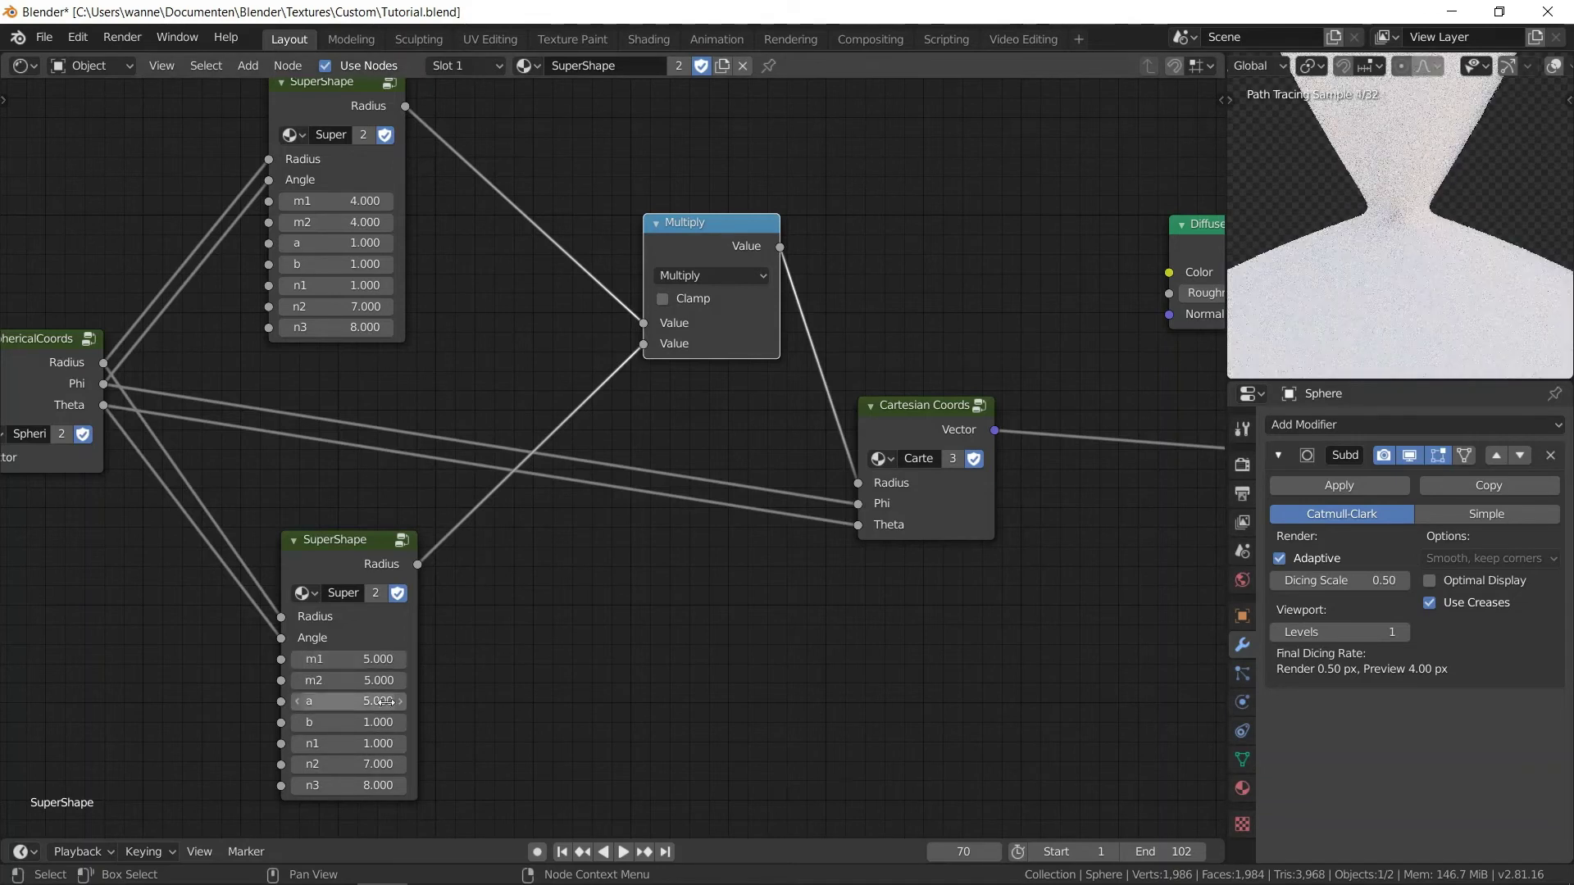
pyautogui.press('Return')
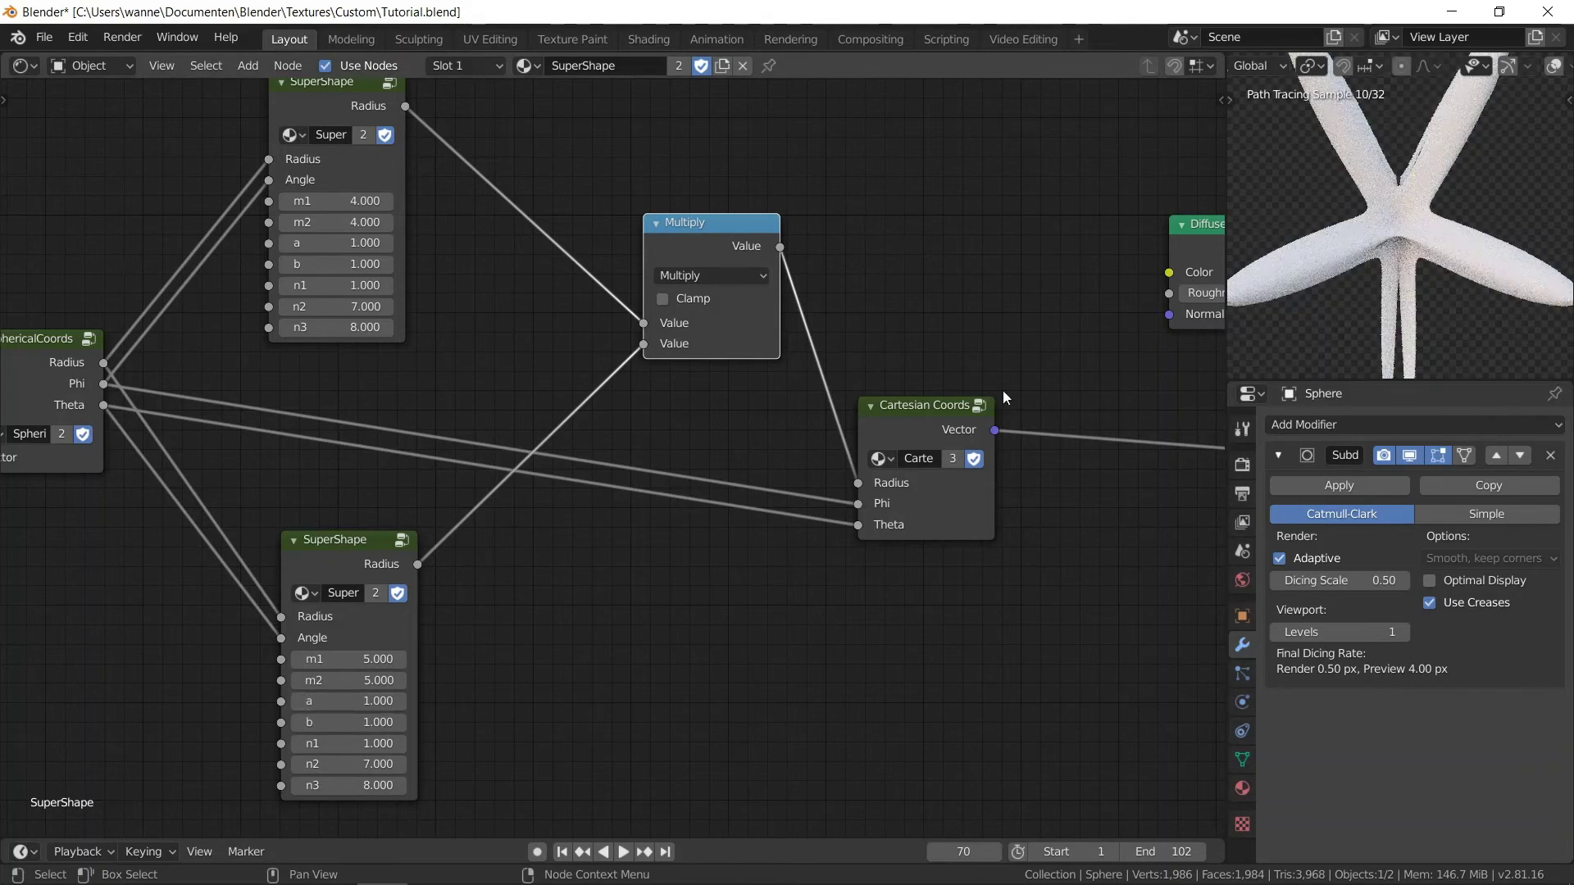
pyautogui.scroll(-4, 1444, 215)
pyautogui.moveTo(1454, 209)
pyautogui.mouseDown(button='middle')
pyautogui.moveTo(1378, 266)
pyautogui.moveTo(1377, 299)
pyautogui.moveTo(1344, 312)
pyautogui.moveTo(1378, 215)
pyautogui.moveTo(1417, 194)
pyautogui.moveTo(1394, 292)
pyautogui.moveTo(1377, 246)
pyautogui.mouseUp(button='middle')
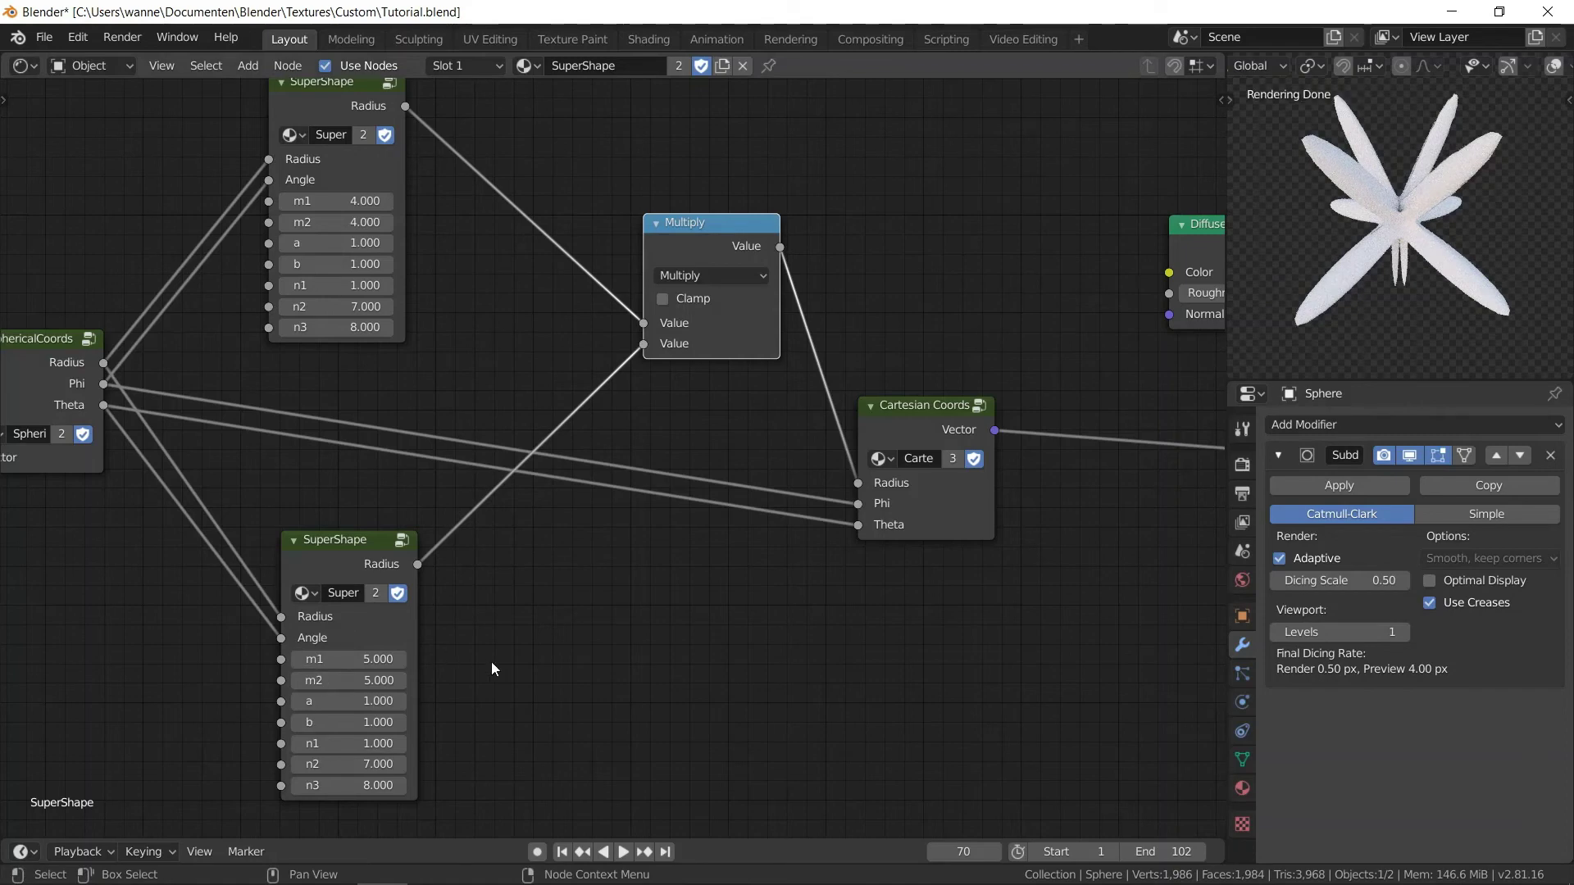
# Open Wikipedia's 3D superformula plot labelled 3 2 5 7 in the browser and set the upper SuperShape's m1 and m2 to 3.
pyautogui.hotkey('alt', 'Tab')
pyautogui.scroll(-10, 1060, 340)
pyautogui.click(1060, 340)
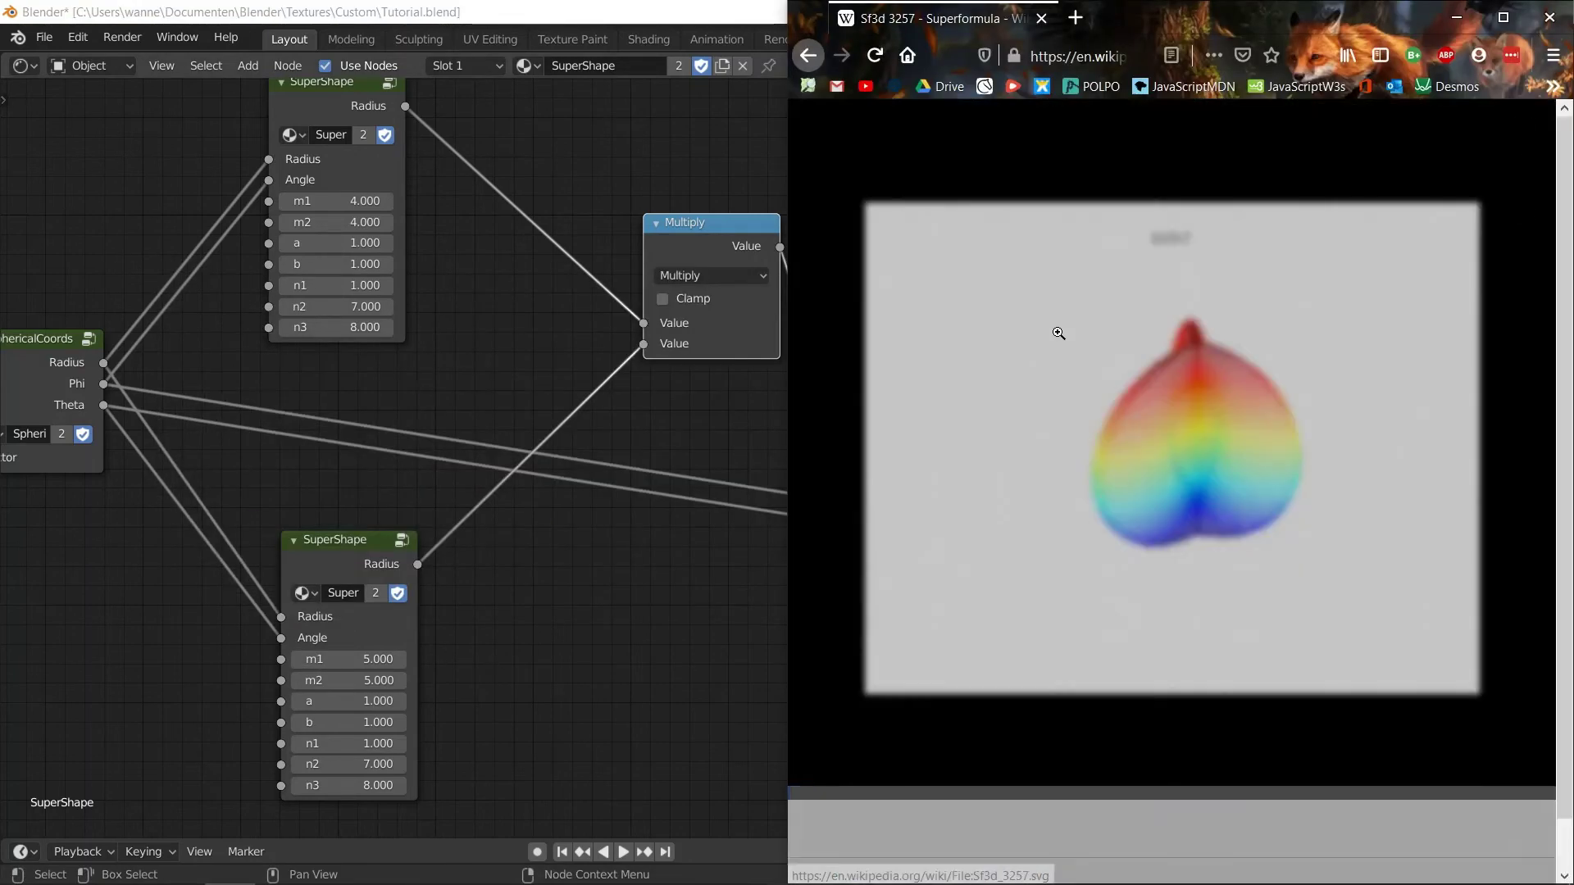
pyautogui.moveTo(346, 202); pyautogui.dragTo(352, 221)
pyautogui.write('3')
pyautogui.press('Return')
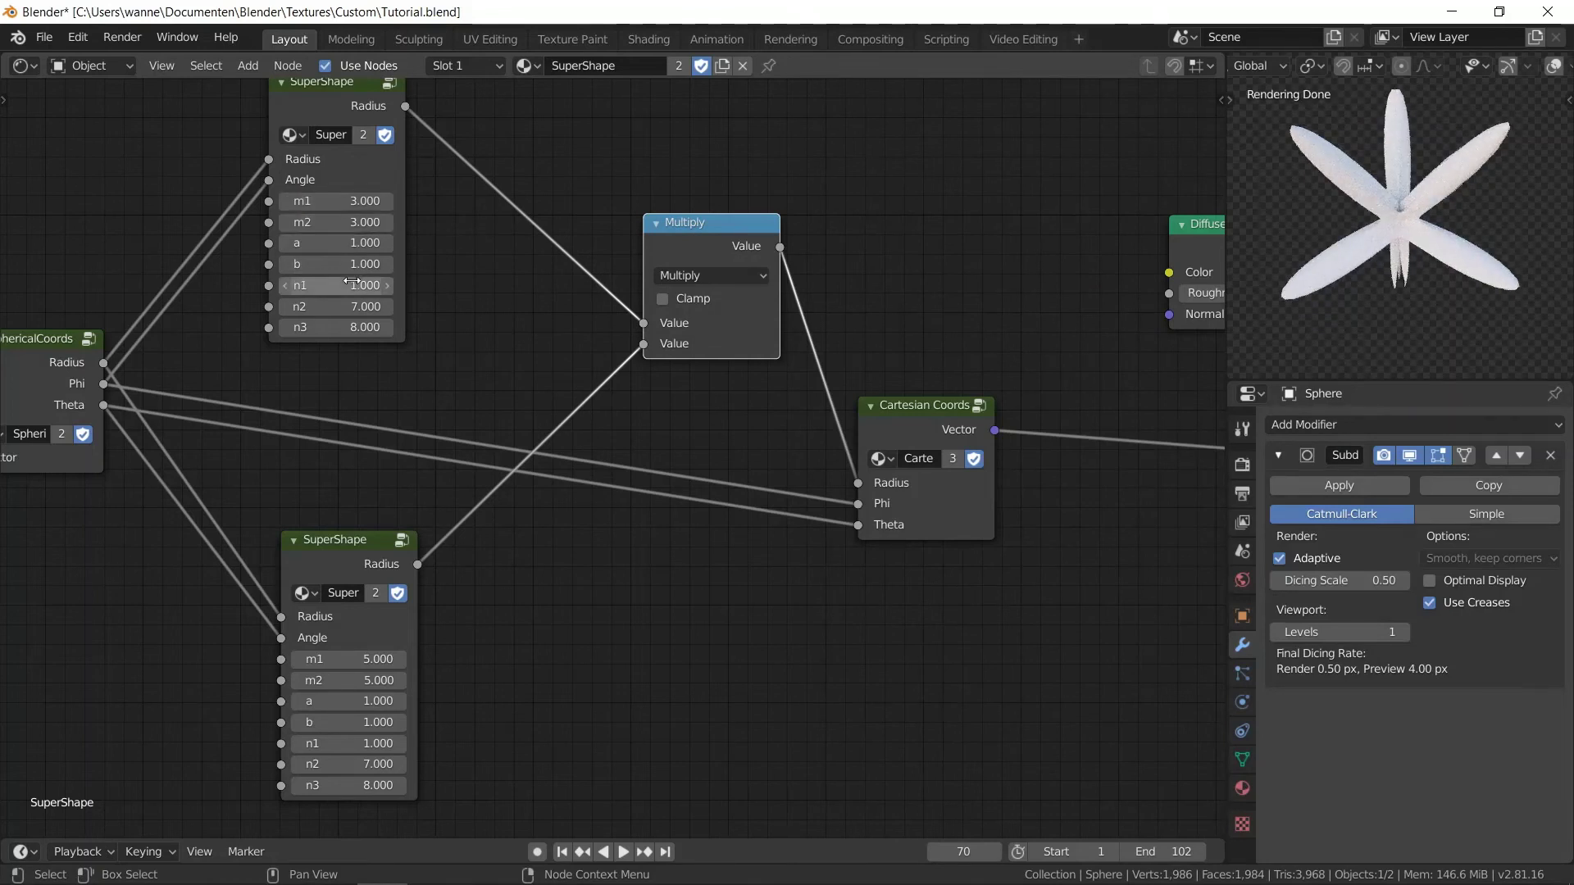
# Set the upper SuperShape's n1 to 2, n2 to 5 and n3 to 7.
pyautogui.click(354, 282)
pyautogui.write('2')
pyautogui.press('Return')
pyautogui.click(353, 305)
pyautogui.write('5')
pyautogui.press('Return')
pyautogui.write('7')
pyautogui.press('Return')
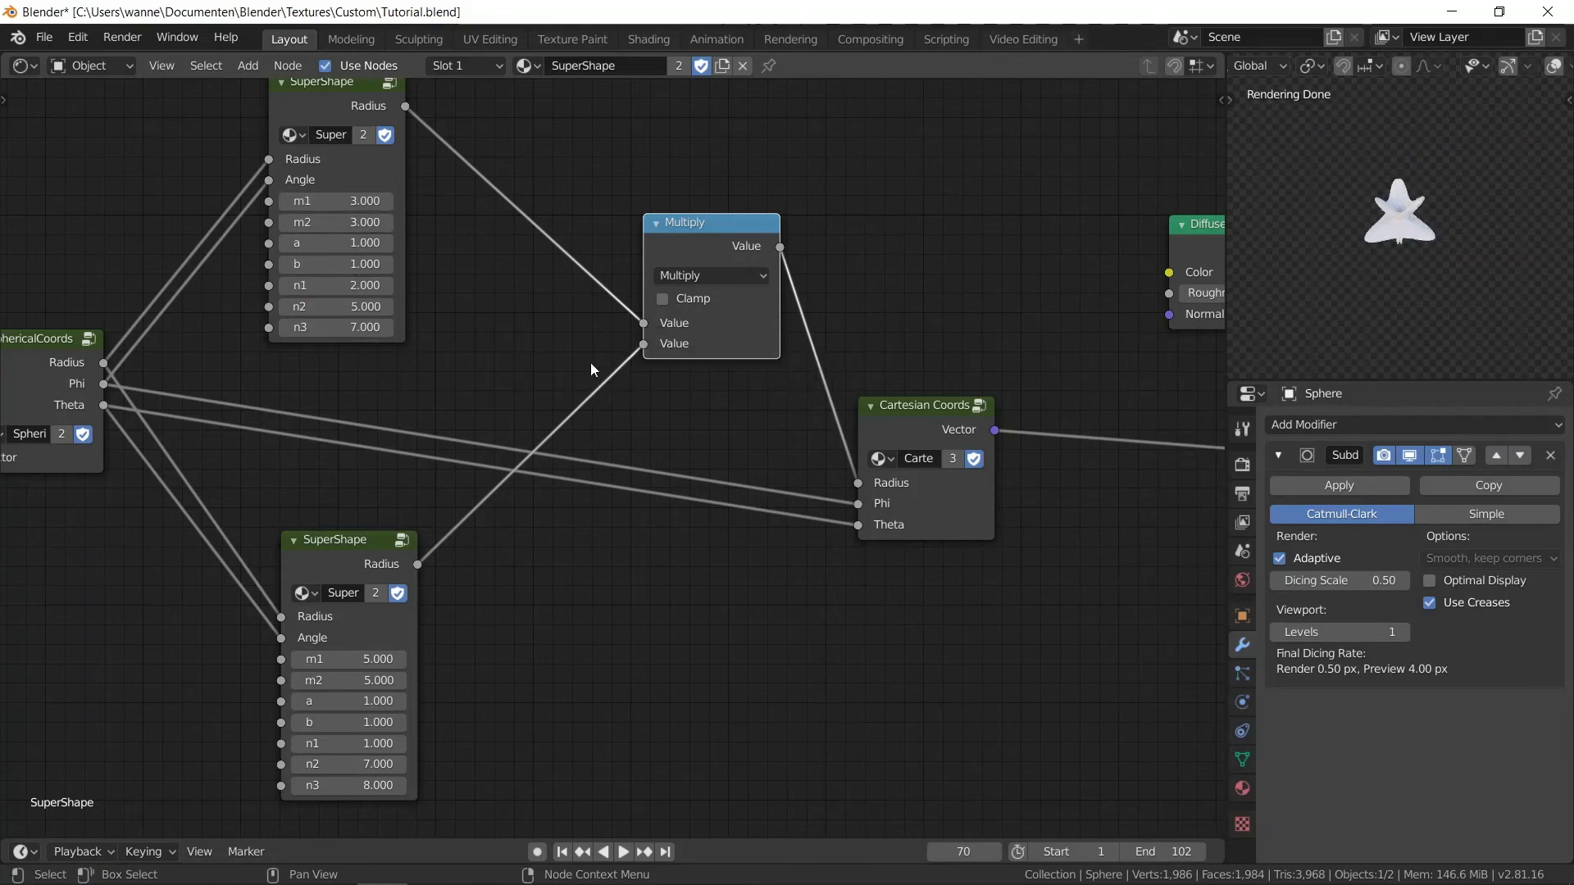
# Temporarily replace the lower SuperShape's link into Multiply with a value of 1 to compare the shape with Wikipedia's 3 2 5 7 plot.
pyautogui.keyDown('ctrl'); pyautogui.moveTo(588, 363); pyautogui.dragTo(736, 342, button='right'); pyautogui.keyUp('ctrl')
pyautogui.click(717, 346)
pyautogui.write('1')
pyautogui.press('Return')
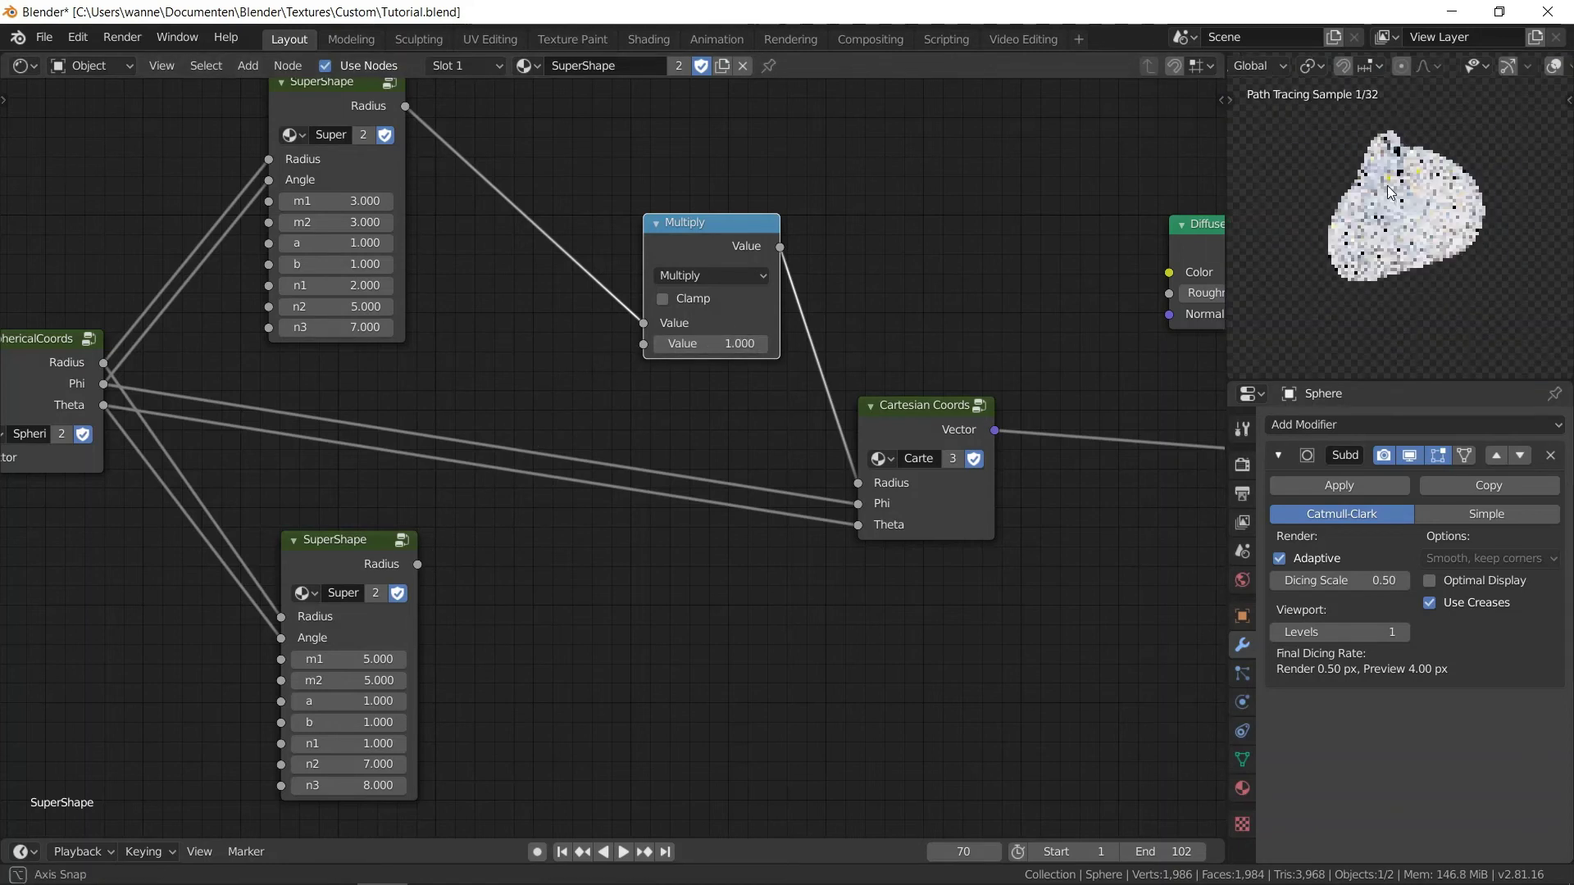
pyautogui.hotkey('alt', 'Tab')
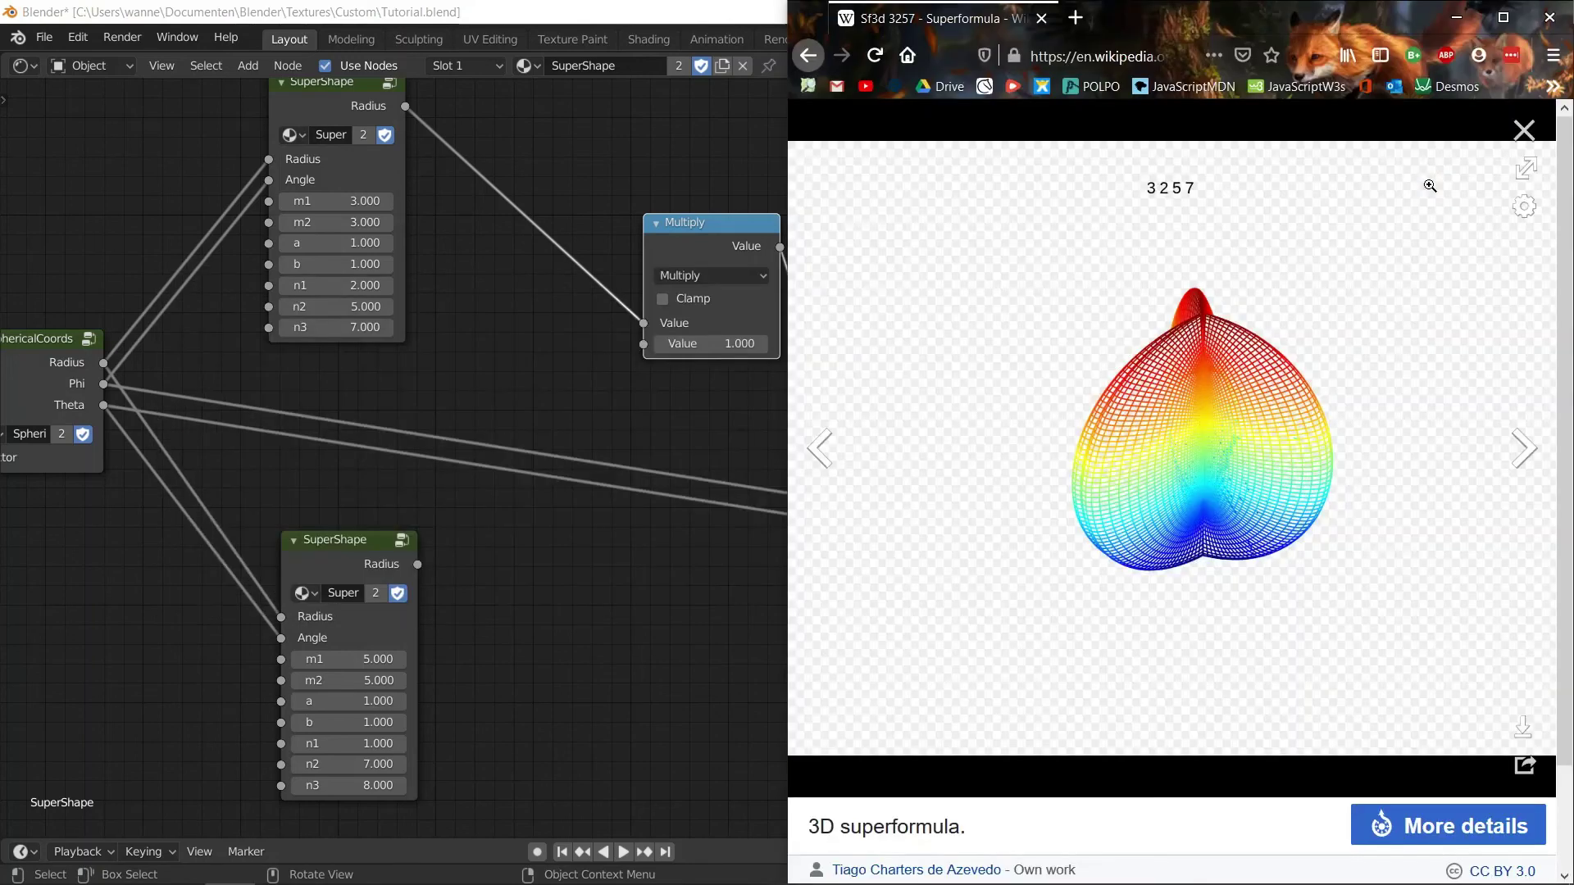
pyautogui.hotkey('alt', 'Tab')
pyautogui.moveTo(417, 565); pyautogui.dragTo(648, 344)
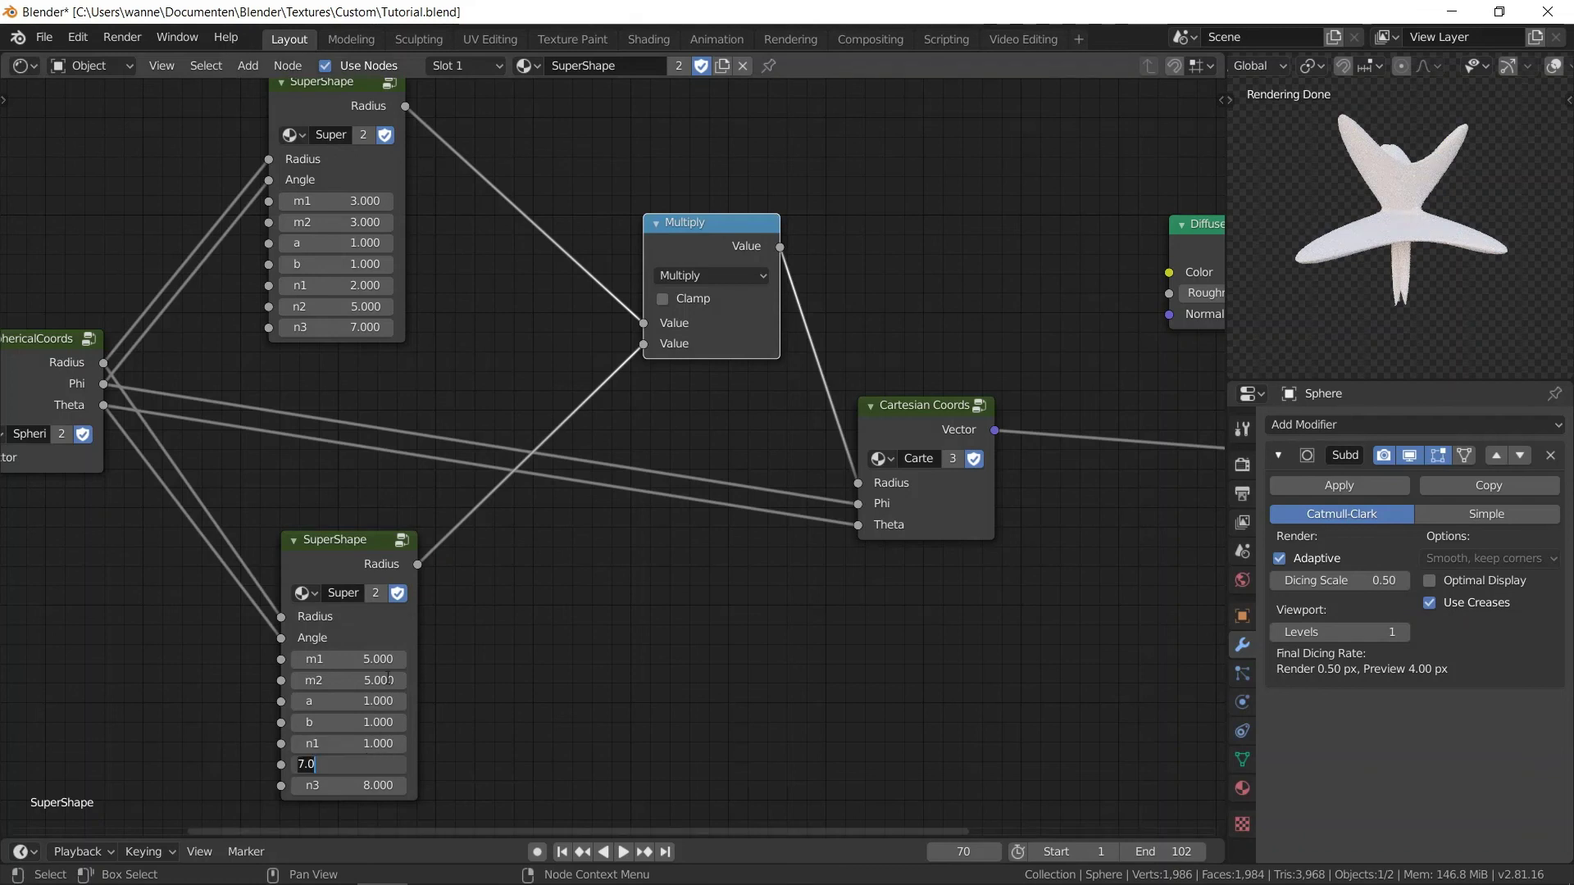
# Set m1 and m2 of the lower SuperShape to 3.
pyautogui.click(390, 661)
pyautogui.write('3')
pyautogui.press('Return')
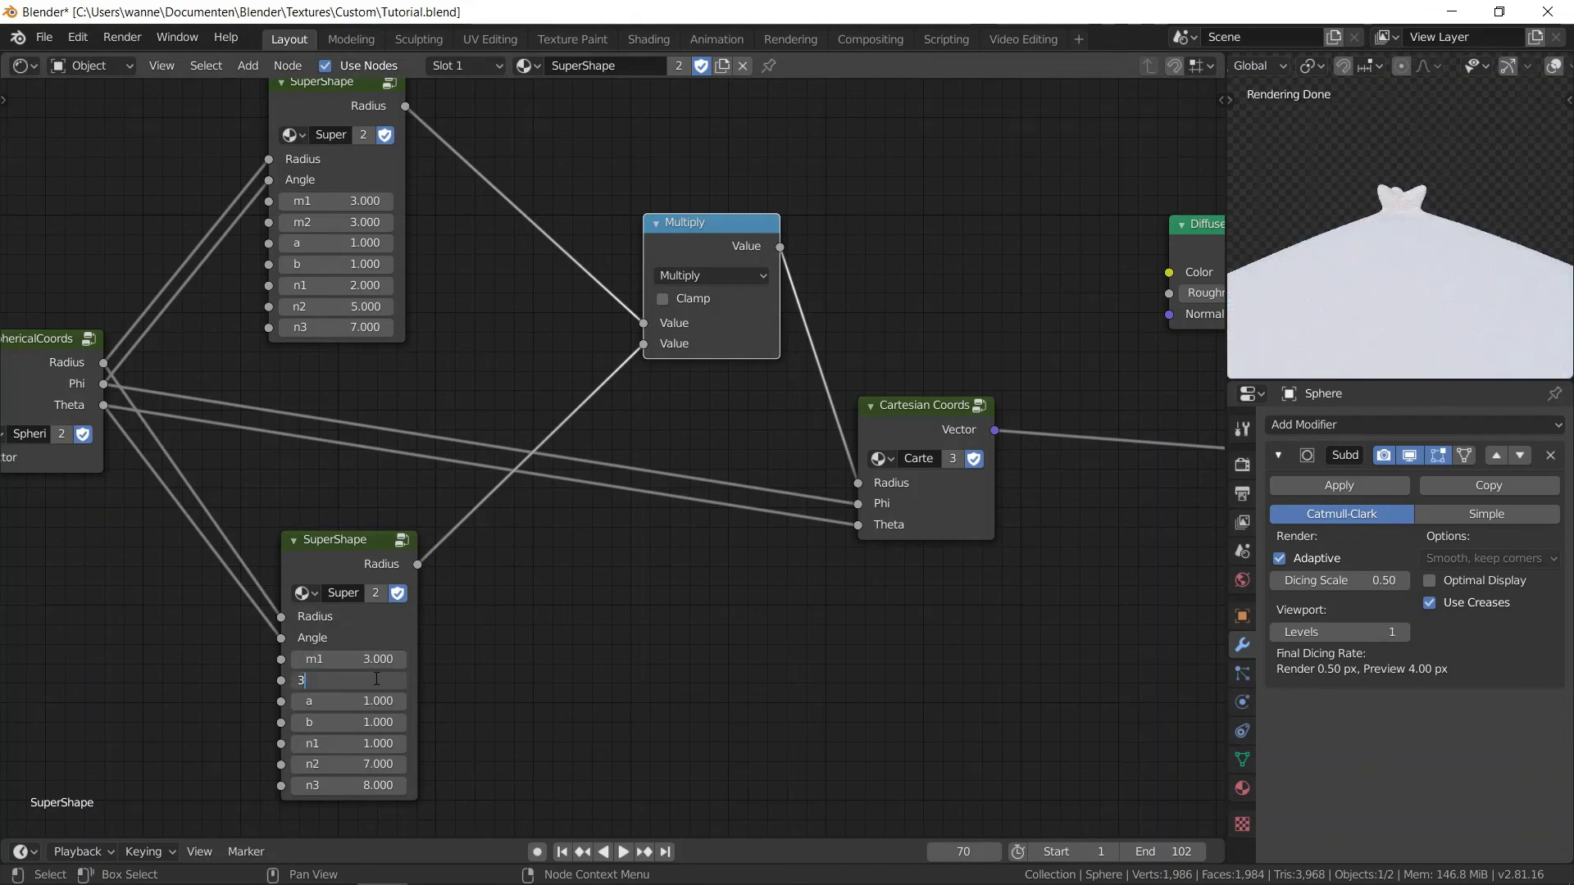
pyautogui.press('Return')
# Set the lower SuperShape's n1 to 2 and n2 to 5, and open its n3 value for editing.
pyautogui.click(366, 741)
pyautogui.write('2')
pyautogui.press('Return')
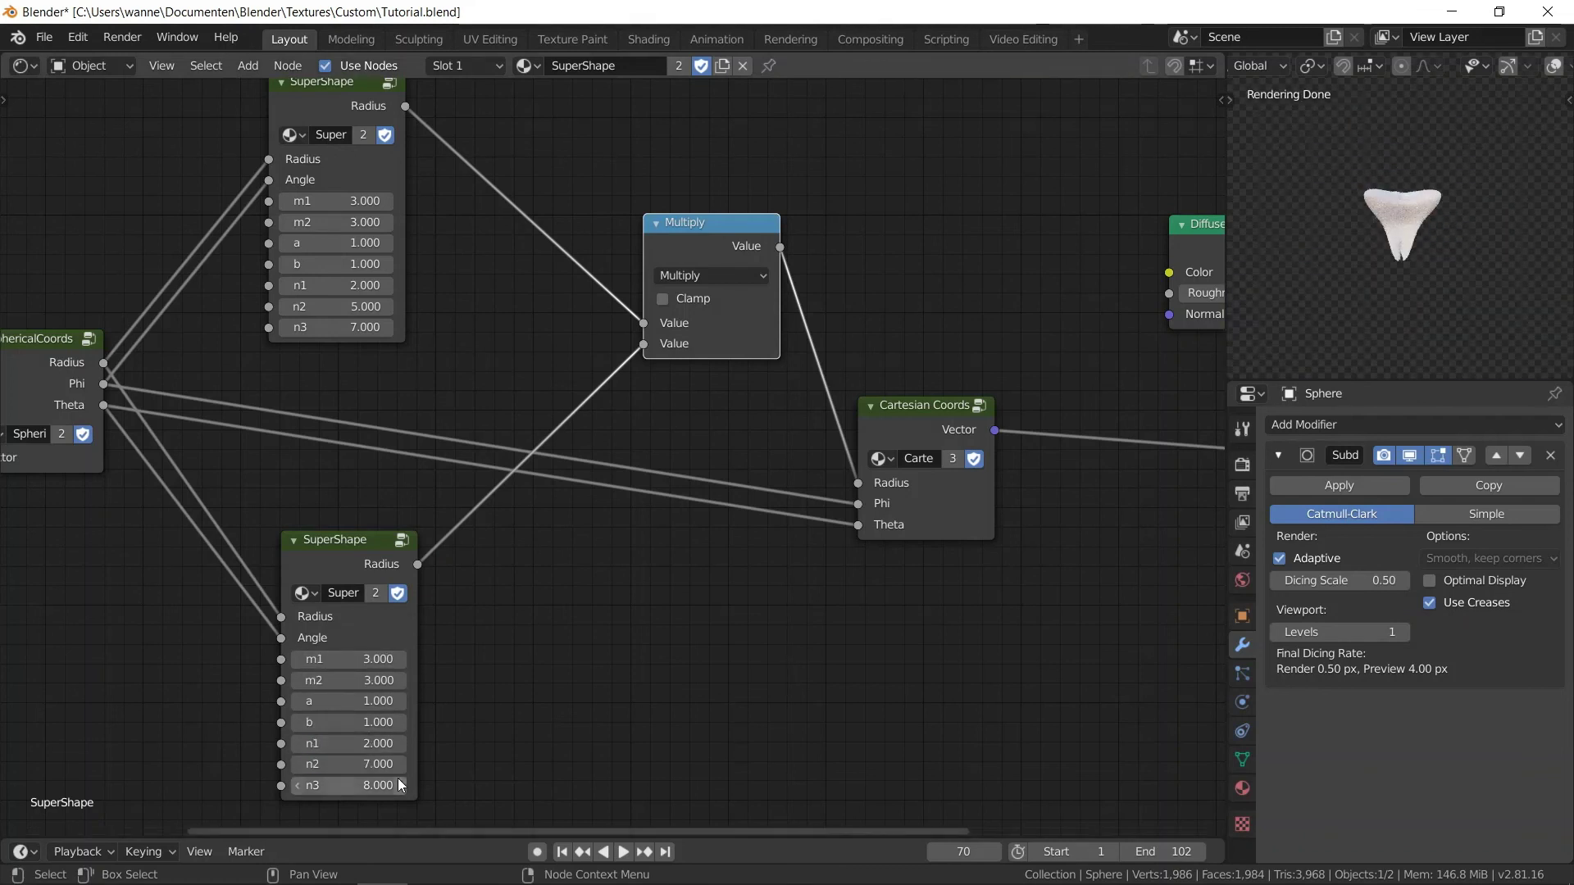
pyautogui.click(365, 764)
pyautogui.write('5')
pyautogui.press('Return')
pyautogui.click(363, 777)
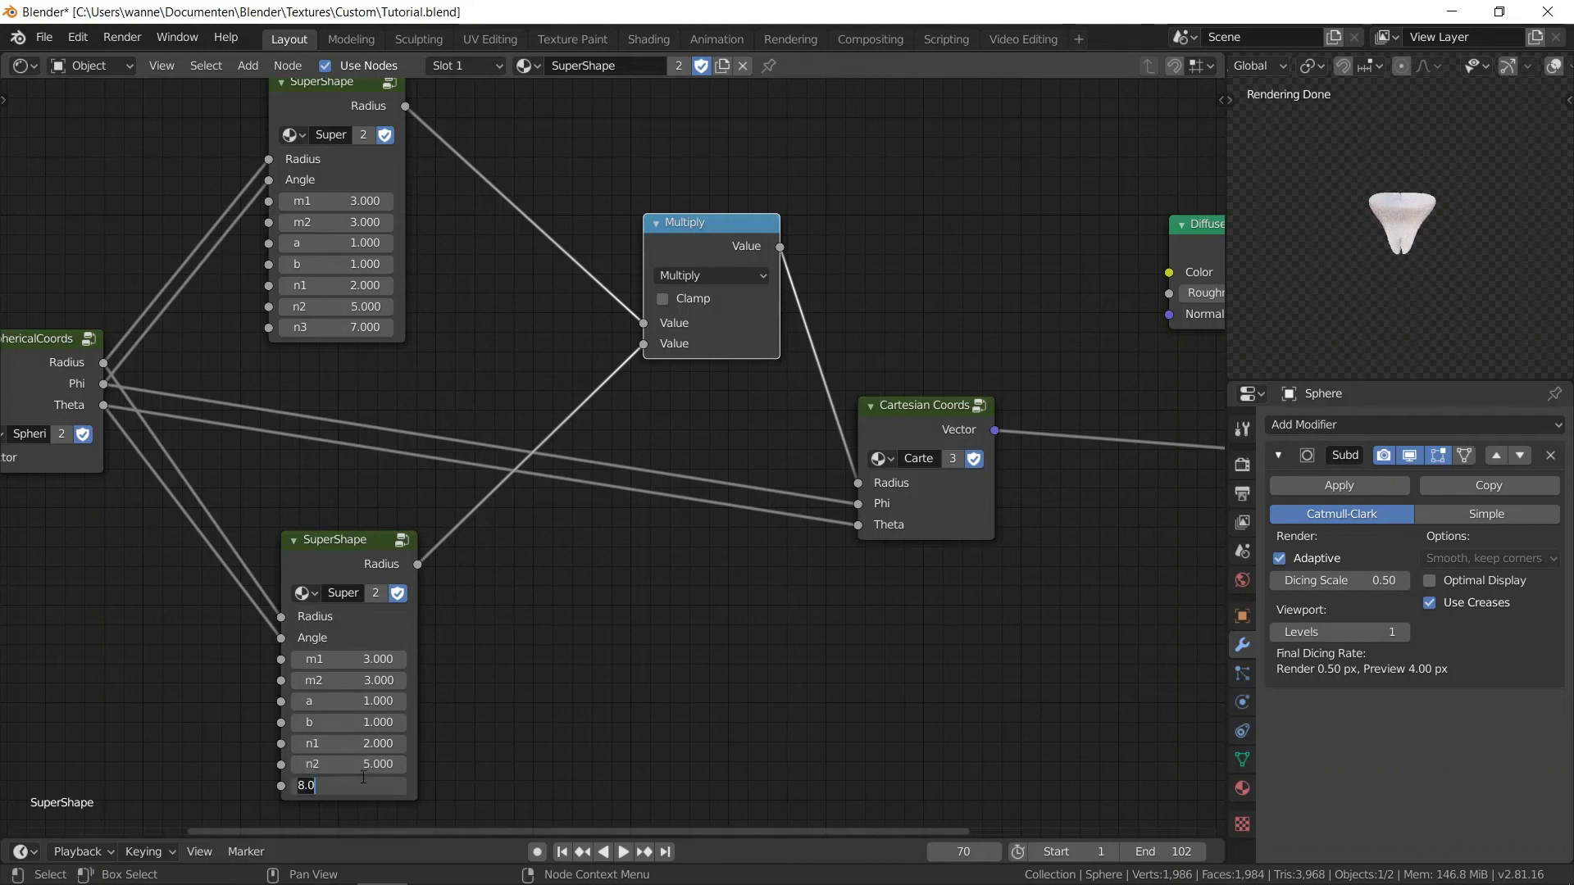